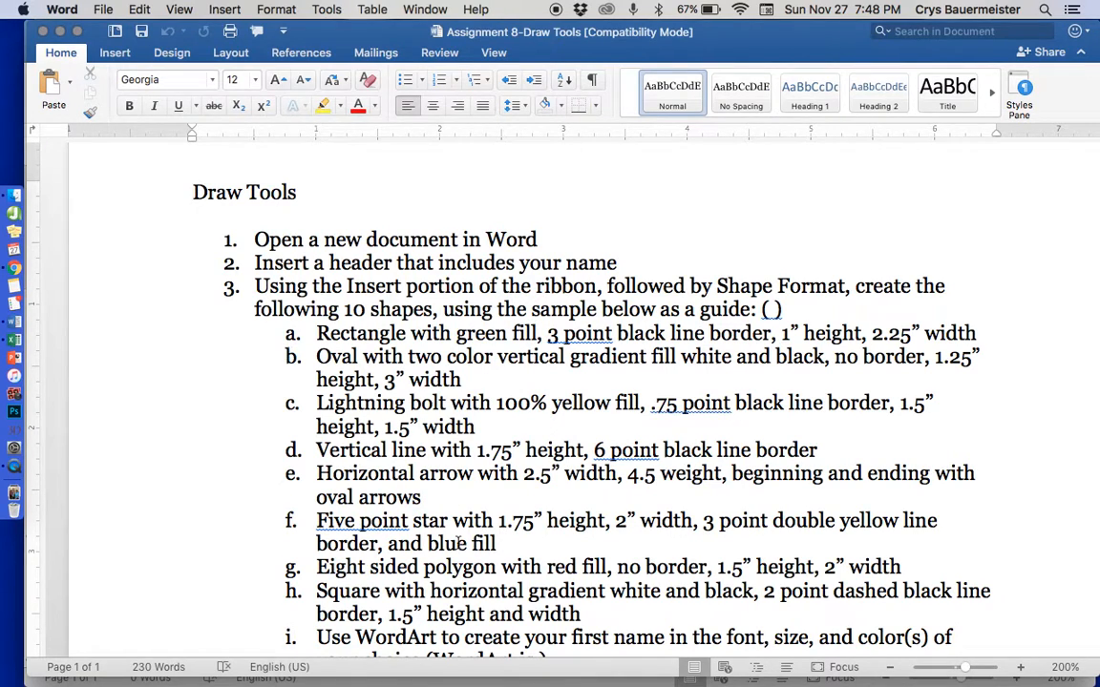
# Step: Read through the Draw Tools assignment instructions and examine the sample shapes below them
pyautogui.scroll(-6, 459, 542)
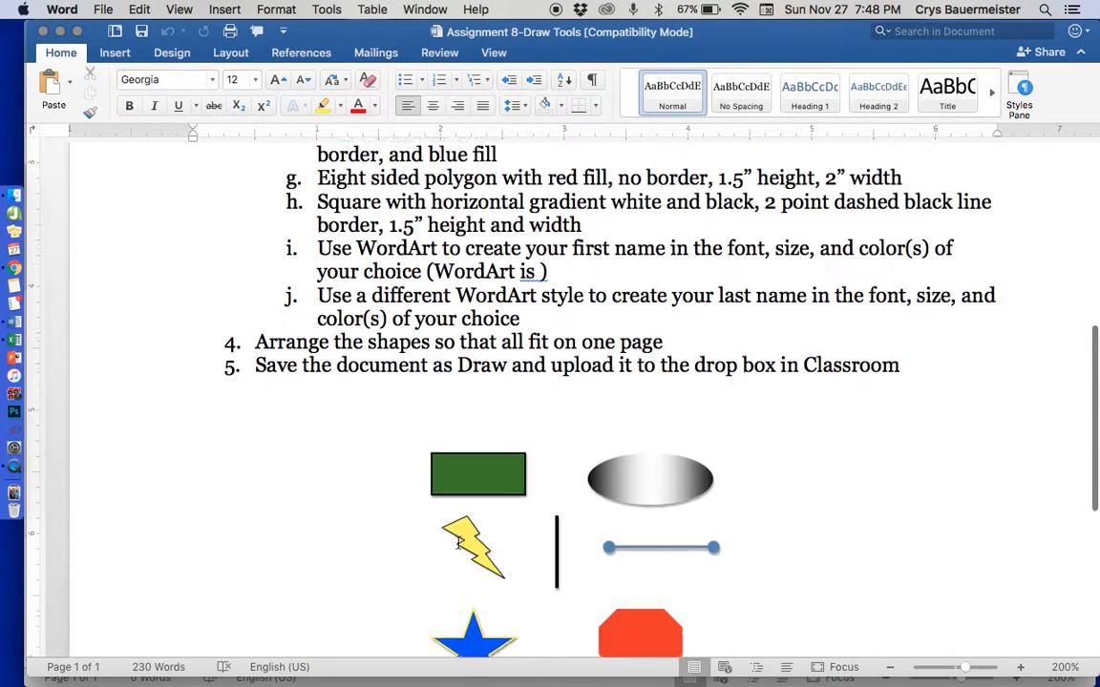
pyautogui.scroll(-5, 459, 542)
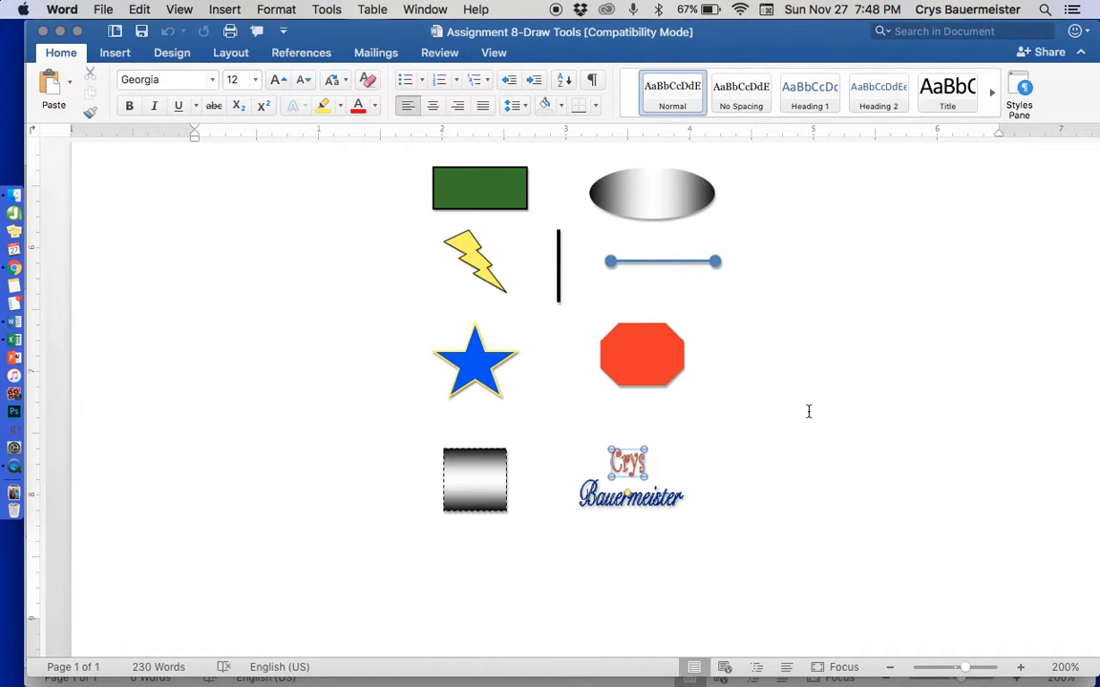
pyautogui.scroll(5, 808, 412)
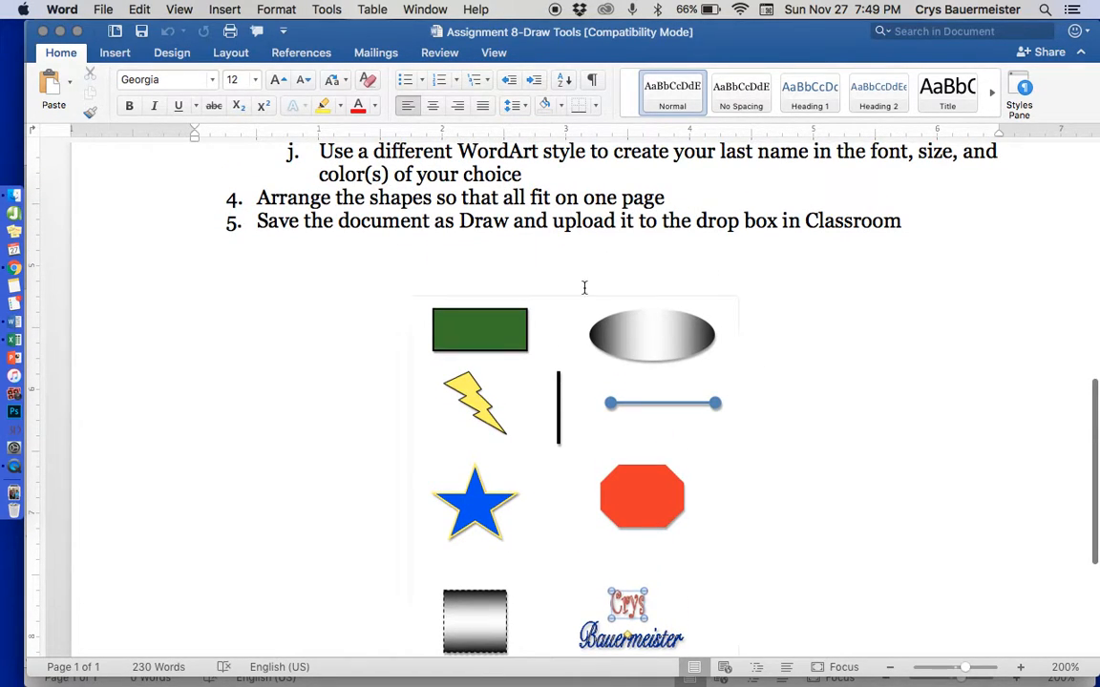
pyautogui.scroll(1, 545, 357)
pyautogui.scroll(10, 545, 357)
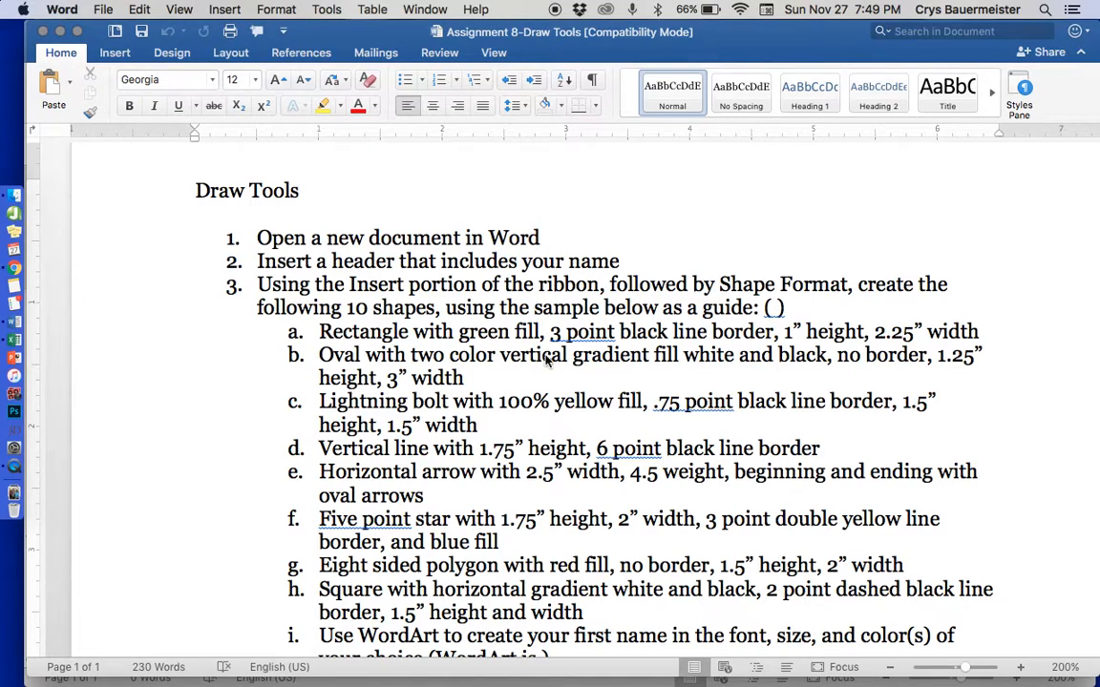
# Step: Create a new blank document and look over the basic shape types available for insertion
pyautogui.press('super+n')
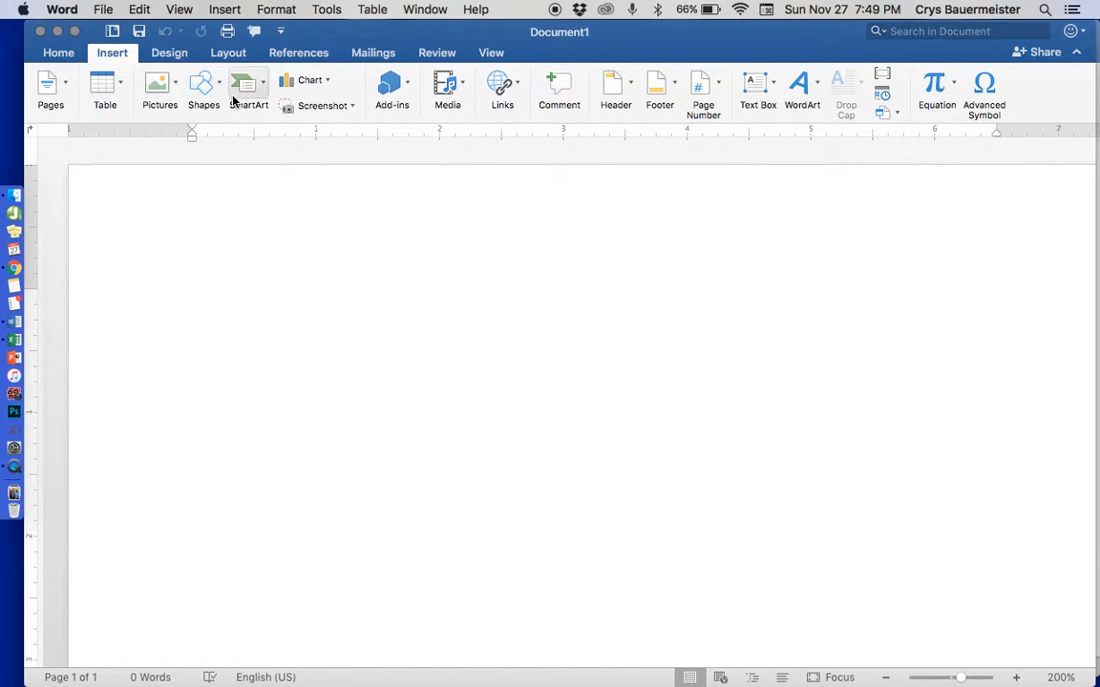
pyautogui.click(227, 10)
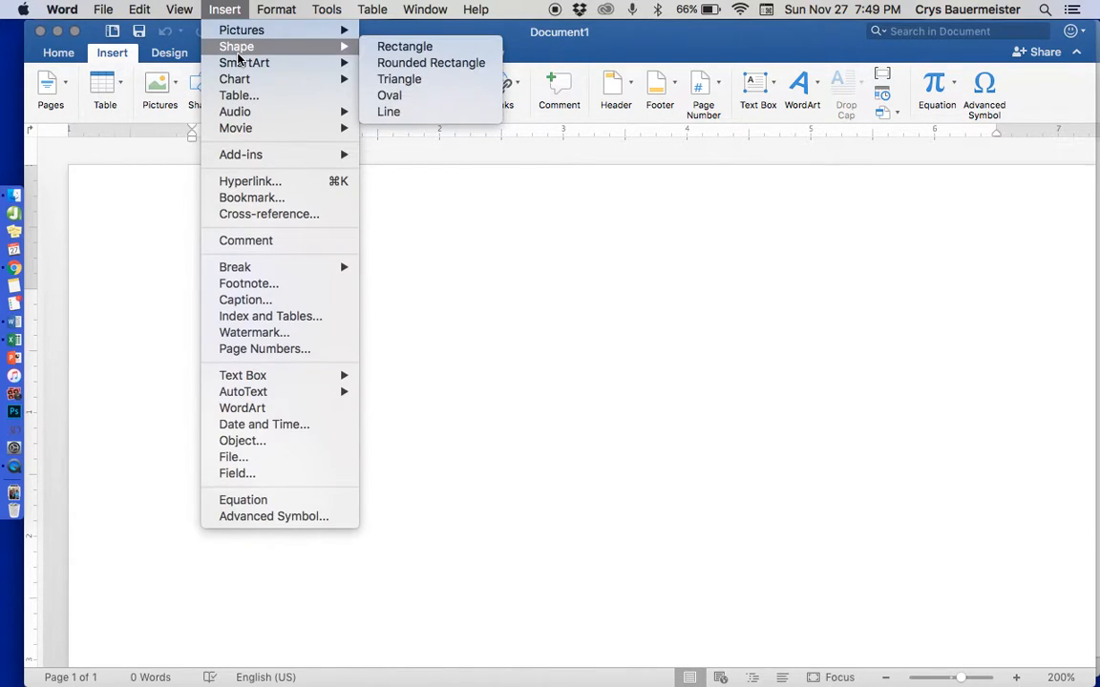
pyautogui.moveTo(233, 55)
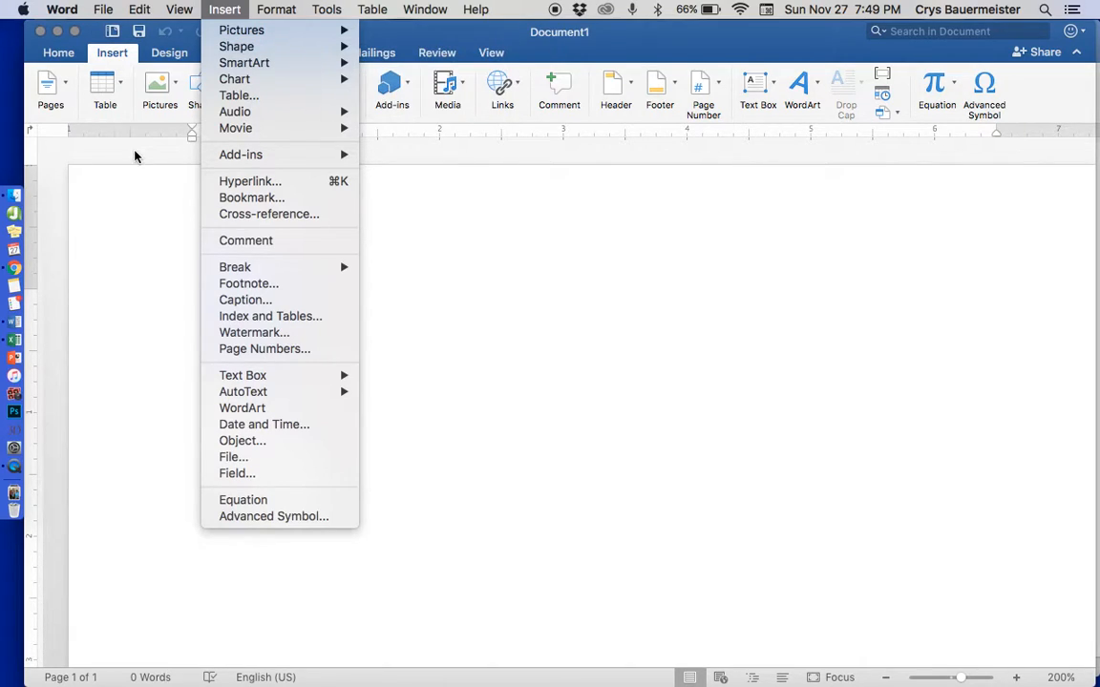
pyautogui.click(117, 57)
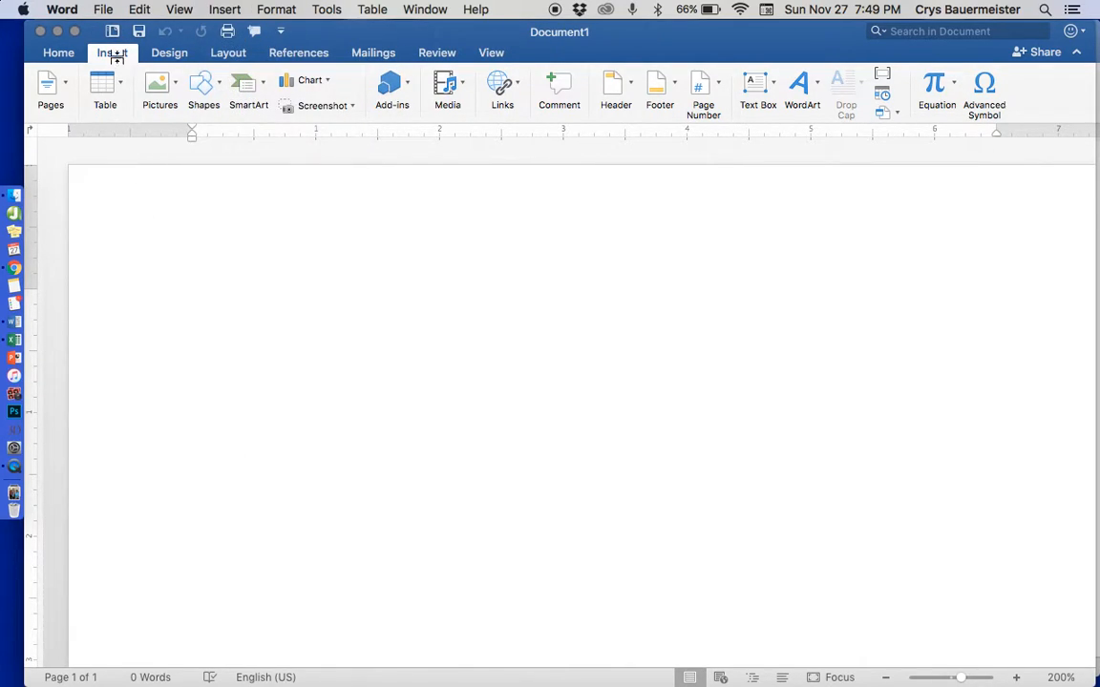
# Step: Insert a parallelogram about 1" high and 1.33" wide near the page's upper left and apply the solid black shape style
pyautogui.click(219, 84)
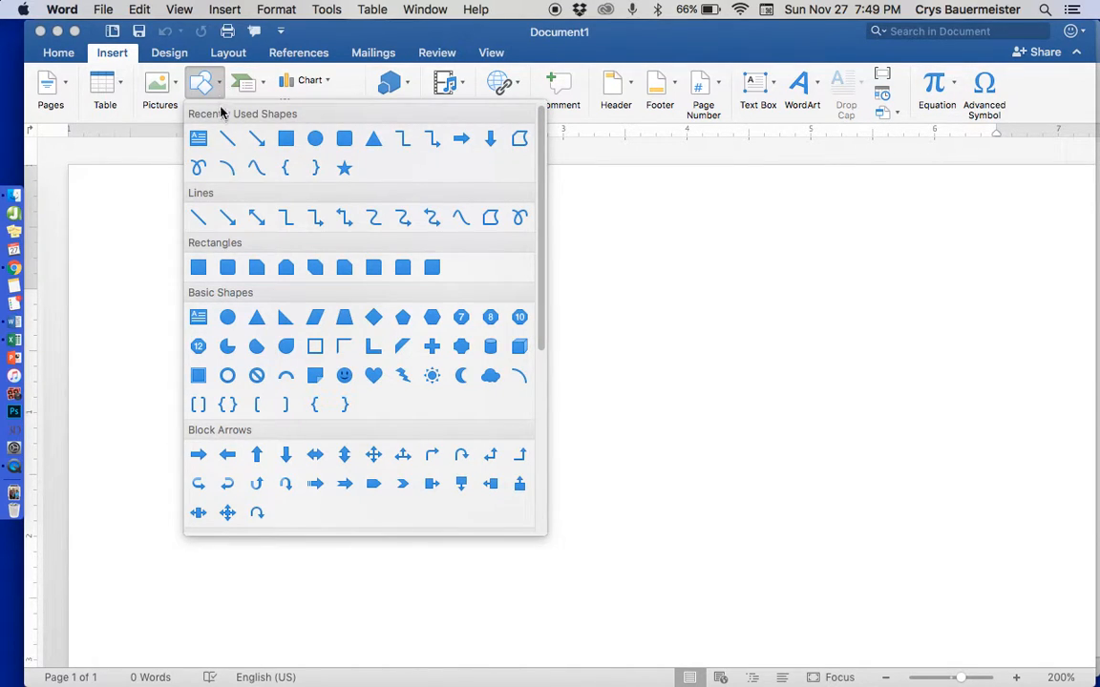
pyautogui.scroll(-5, 283, 454)
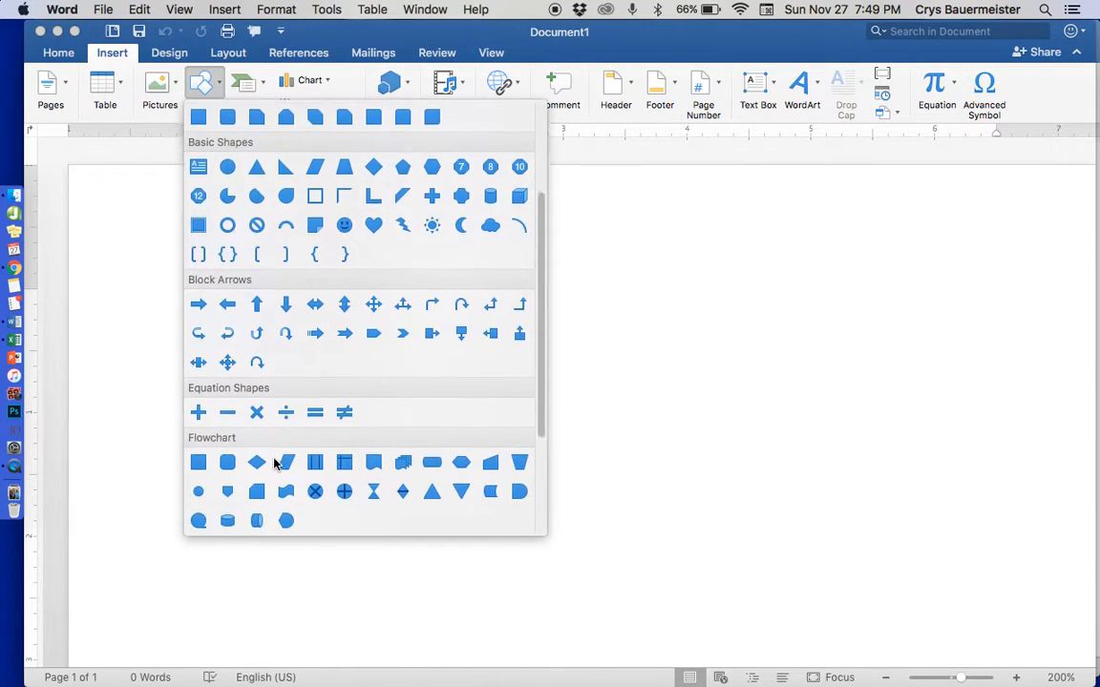
pyautogui.scroll(5, 274, 464)
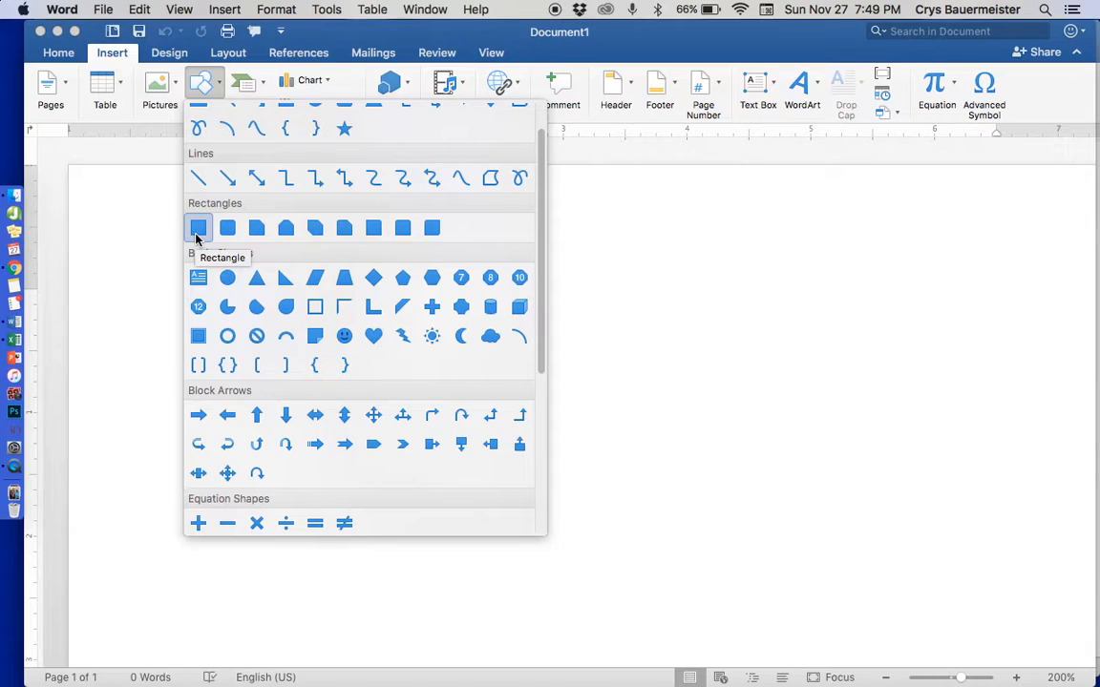
pyautogui.click(316, 278)
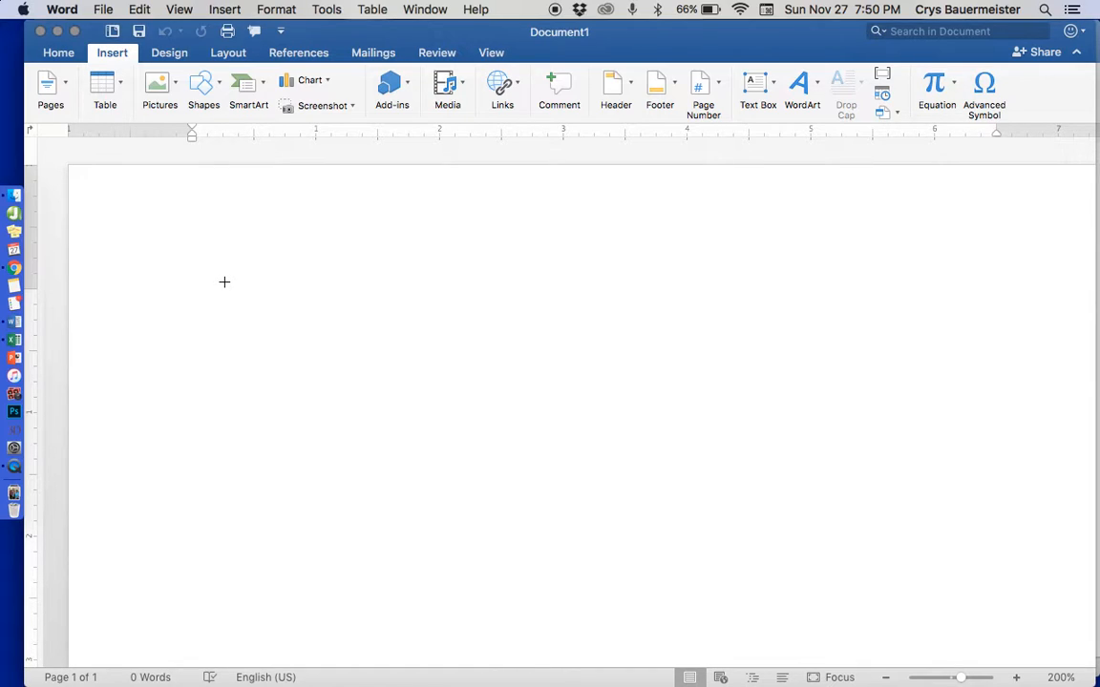
pyautogui.click(336, 397)
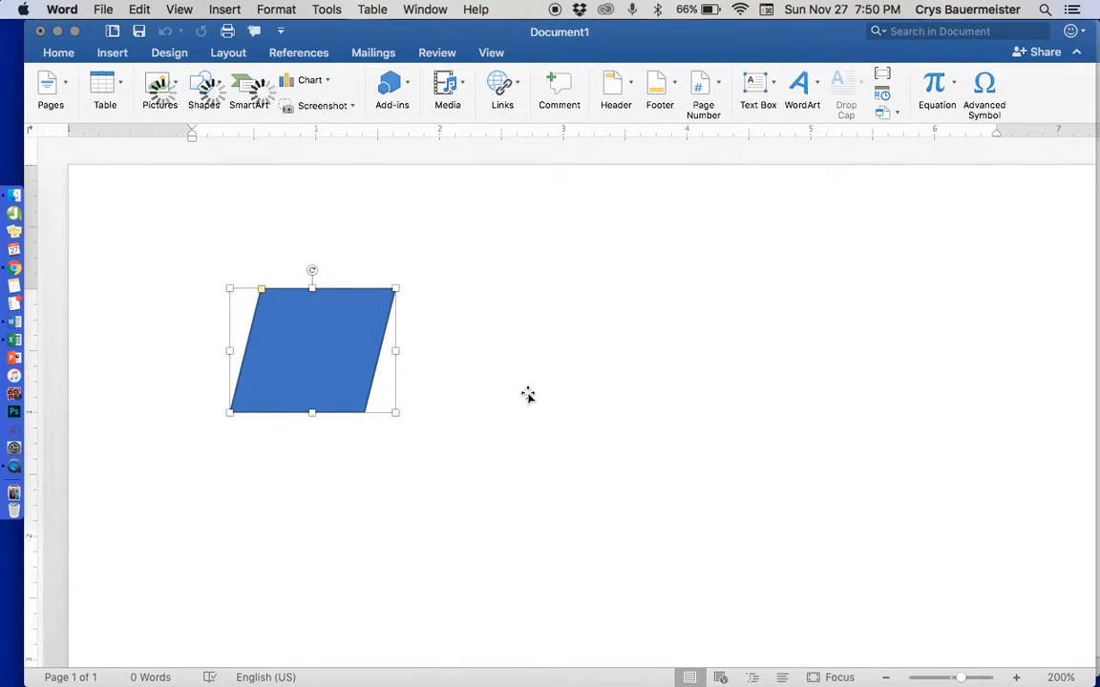
pyautogui.click(217, 88)
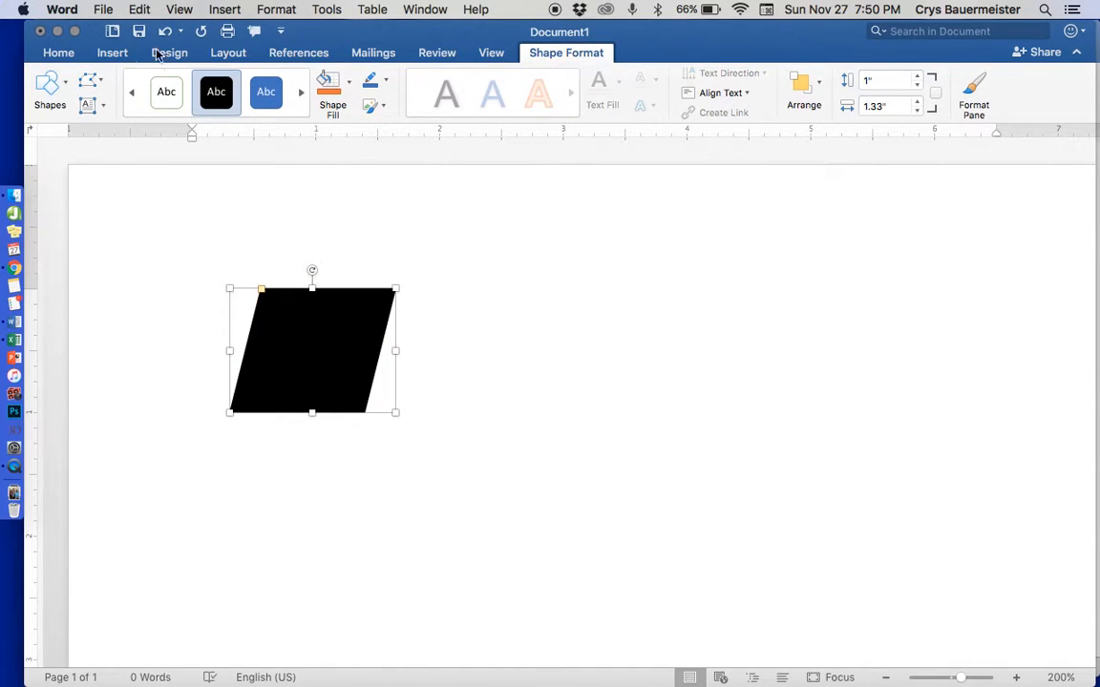
# Step: Draw a second parallelogram about 1.63" high and 1.5" wide to the right of the black one
pyautogui.click(110, 53)
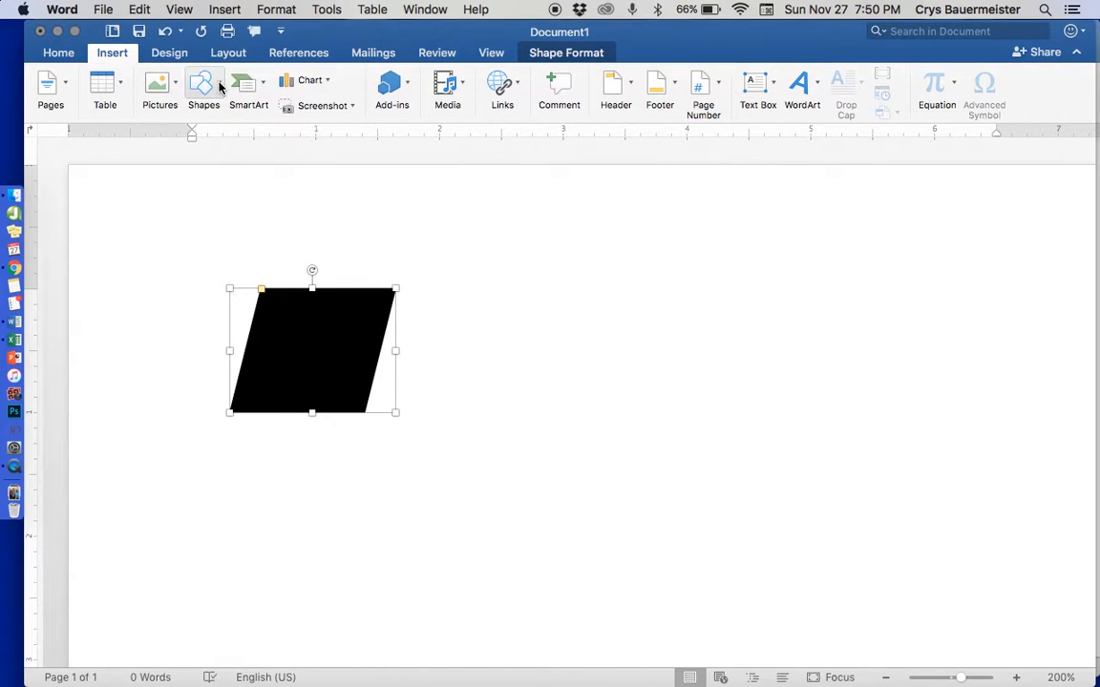
pyautogui.click(219, 86)
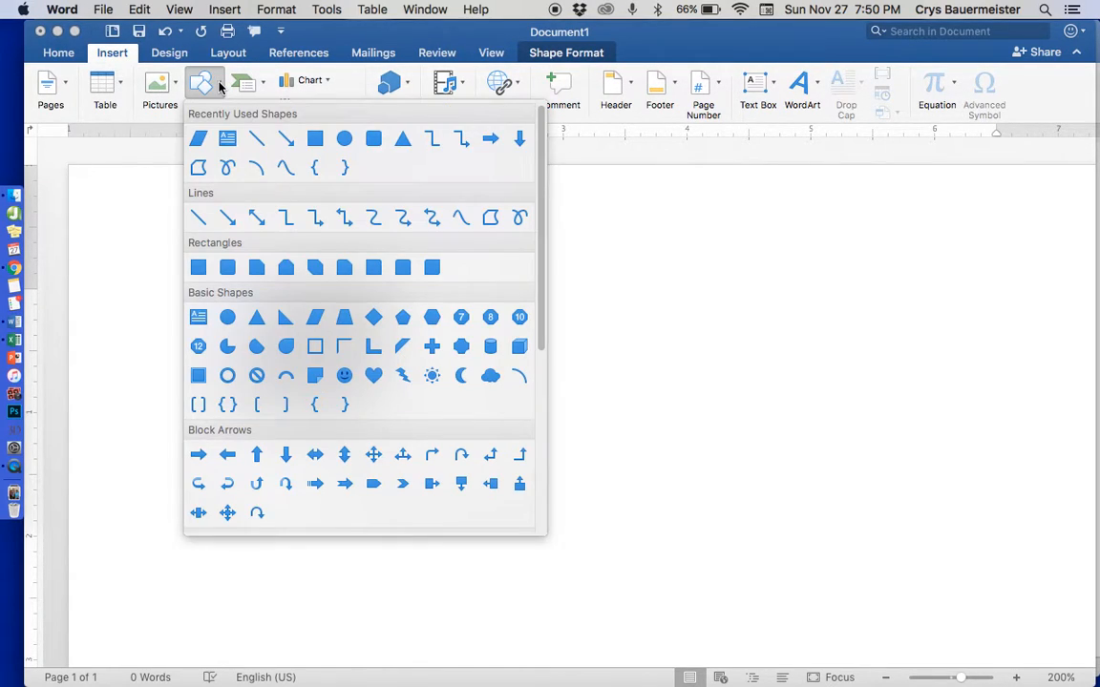
pyautogui.click(318, 319)
pyautogui.moveTo(585, 273); pyautogui.dragTo(743, 461)
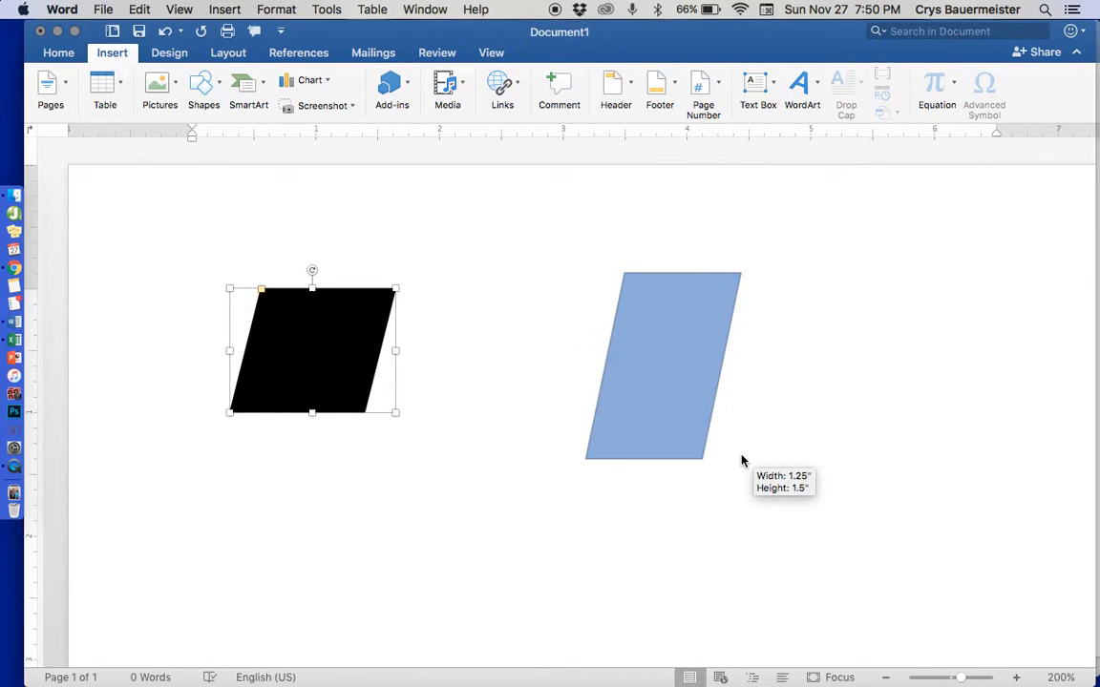
pyautogui.moveTo(742, 461); pyautogui.dragTo(773, 508)
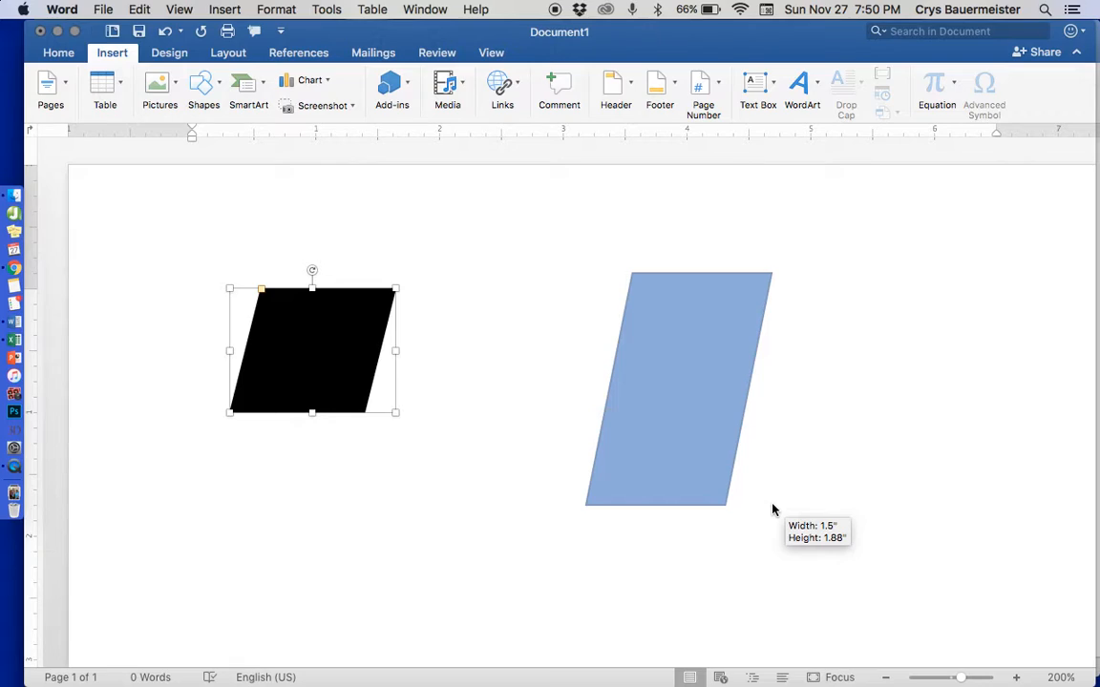
pyautogui.moveTo(773, 509); pyautogui.dragTo(773, 484)
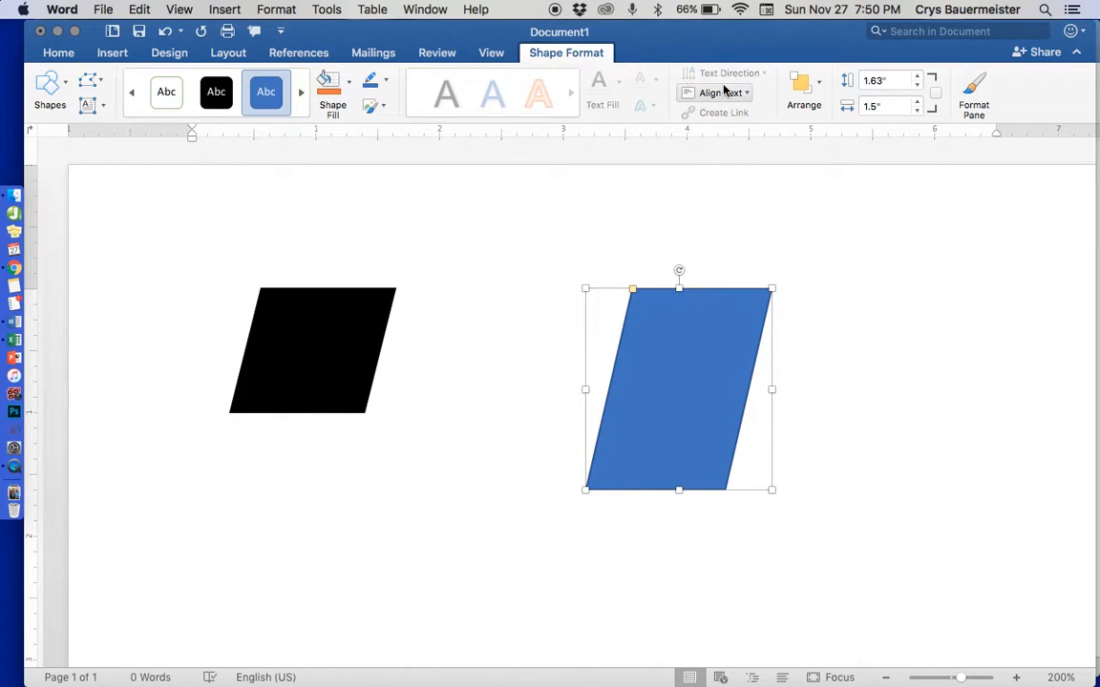
# Step: Set the blue parallelogram's height to 1.7"
pyautogui.click(886, 80)
pyautogui.write('1.7')
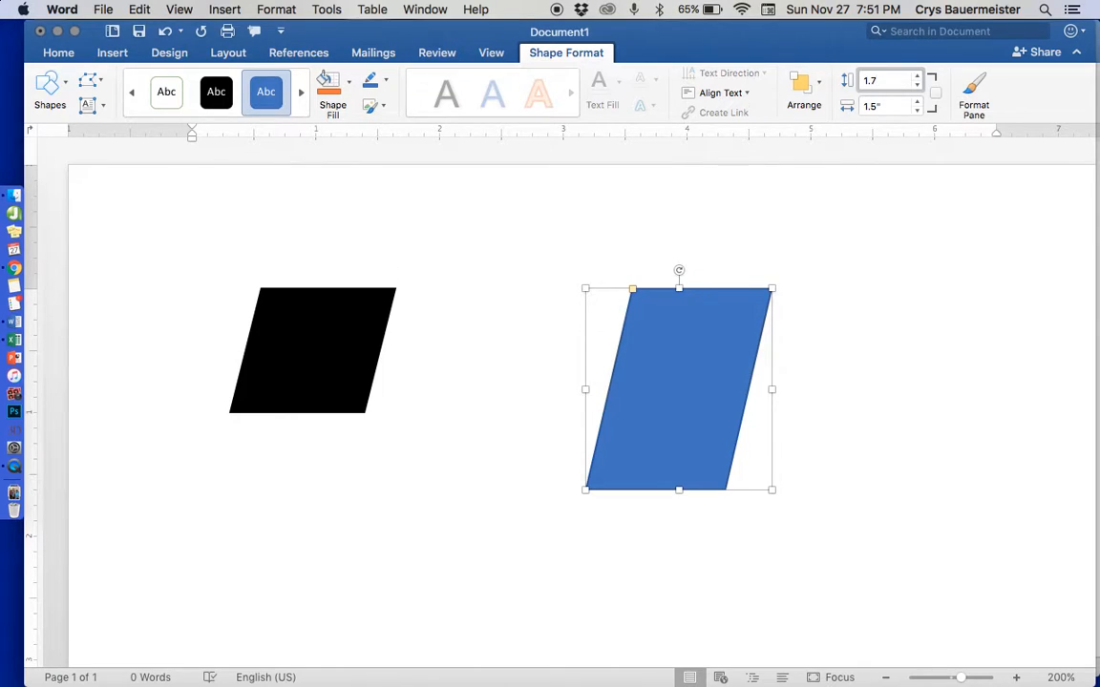
pyautogui.press('Return')
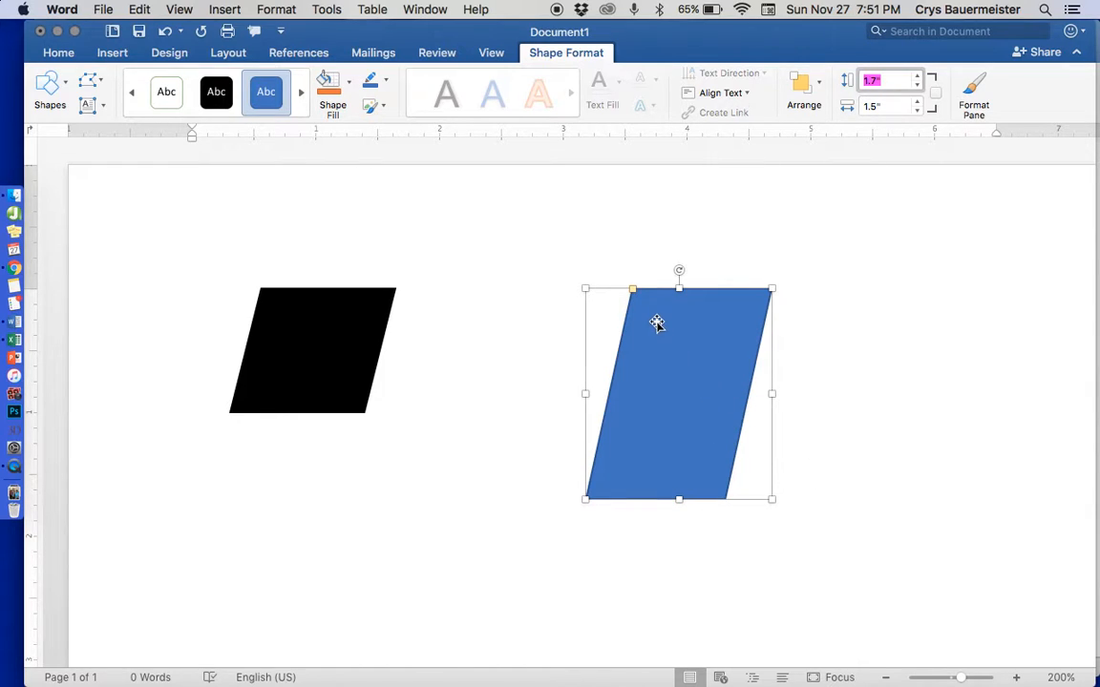
# Step: Increase the black parallelogram's slant and rotate it slightly counterclockwise
pyautogui.click(336, 348)
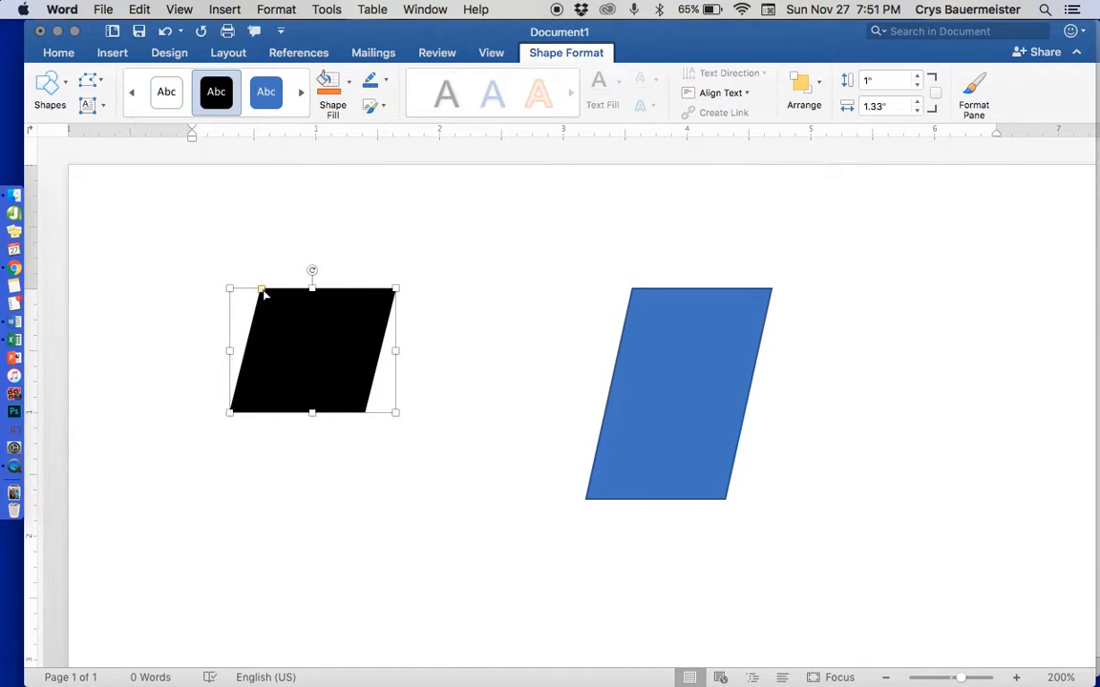
pyautogui.moveTo(264, 297); pyautogui.dragTo(285, 308)
pyautogui.moveTo(283, 307)
pyautogui.mouseDown()
pyautogui.moveTo(339, 314)
pyautogui.moveTo(290, 303)
pyautogui.mouseUp()
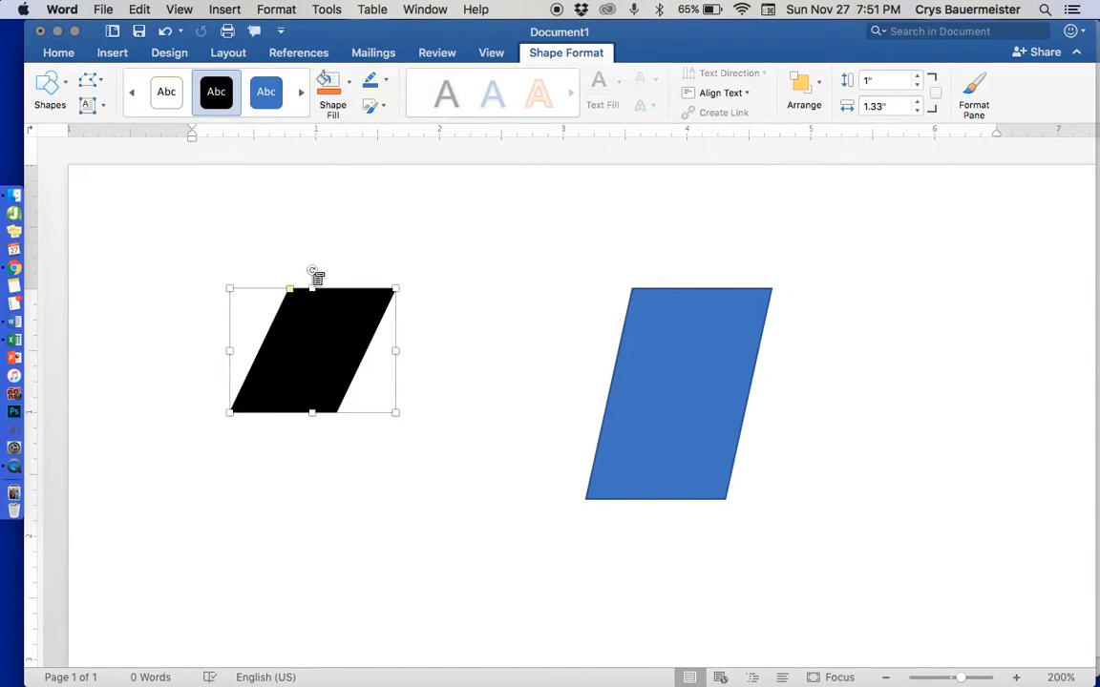
pyautogui.moveTo(314, 273); pyautogui.dragTo(292, 273)
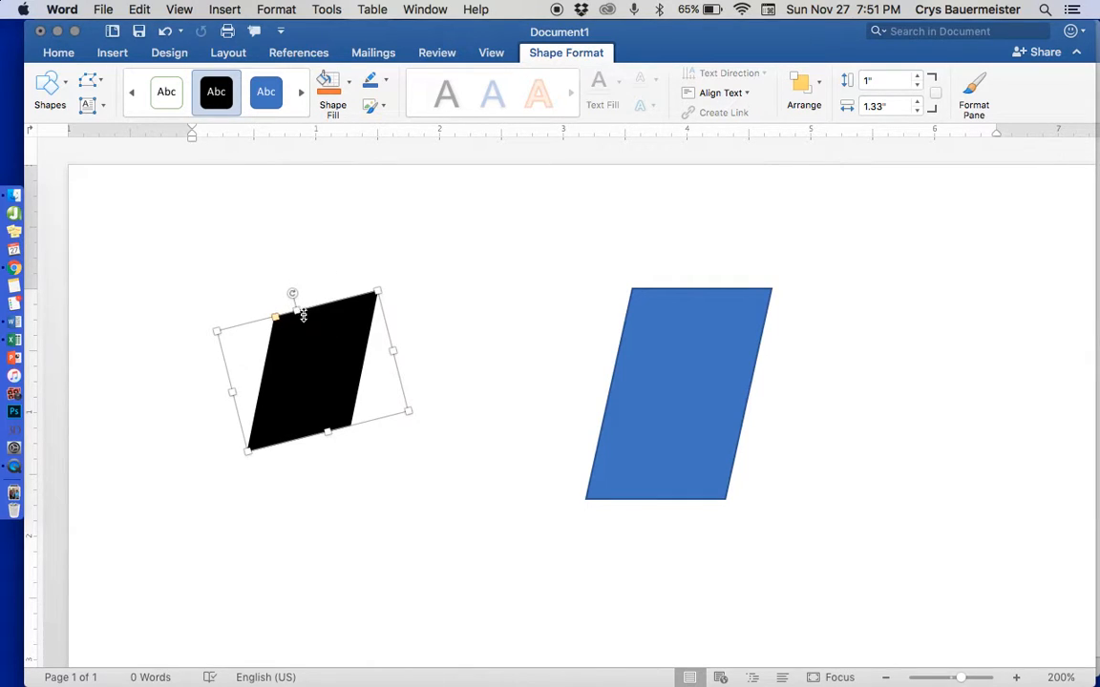
pyautogui.moveTo(291, 294)
pyautogui.mouseDown()
pyautogui.moveTo(356, 311)
pyautogui.moveTo(303, 283)
pyautogui.mouseUp()
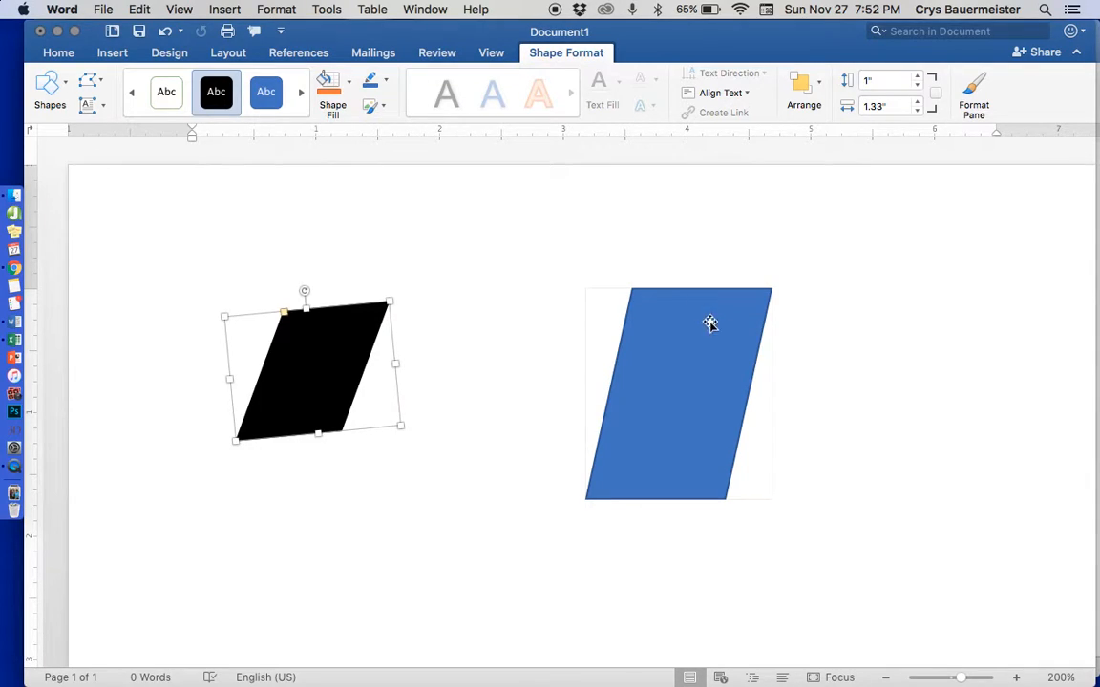
# Step: Open the shape formatting options of the blue parallelogram and expand its fill settings
pyautogui.click(662, 341)
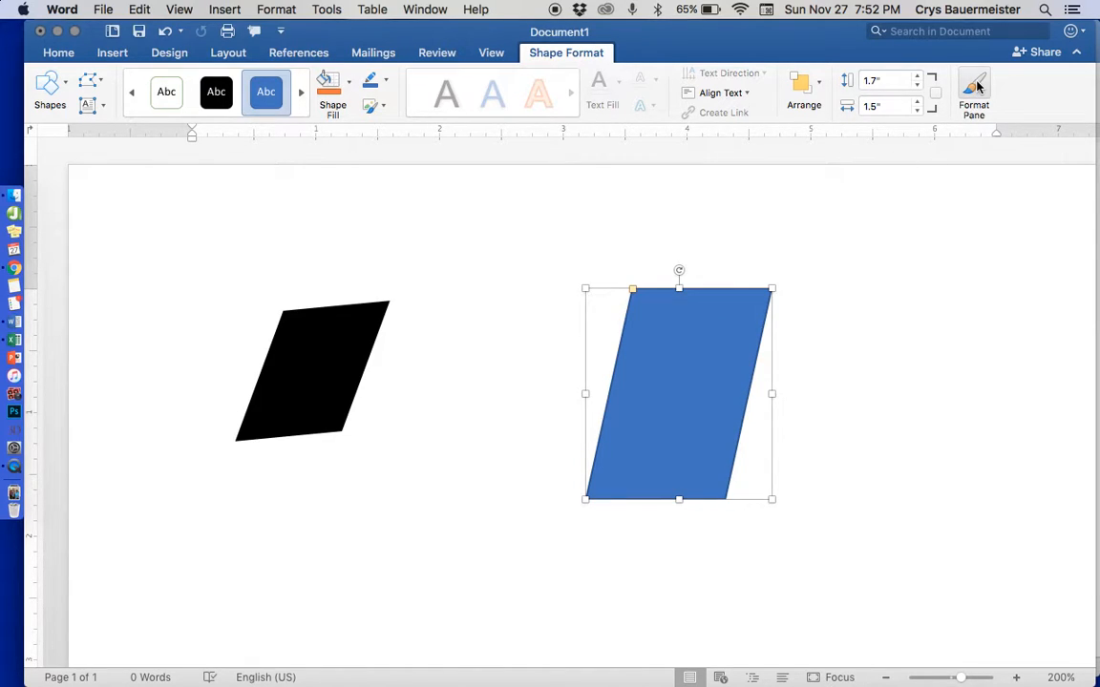
pyautogui.rightClick(684, 361)
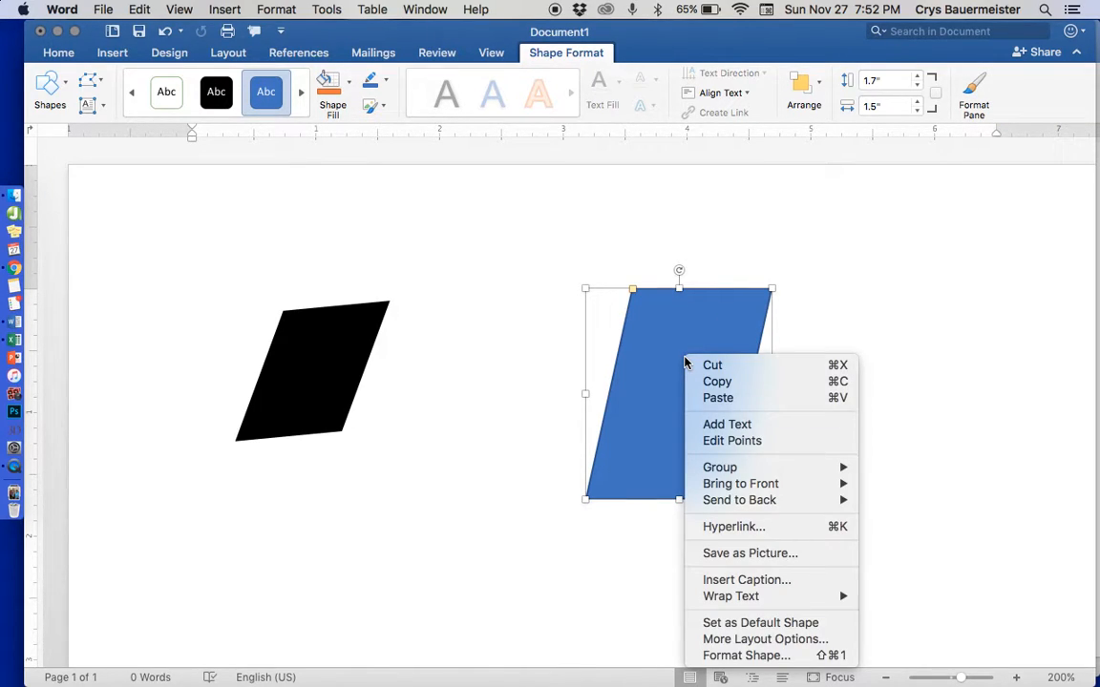
pyautogui.click(718, 657)
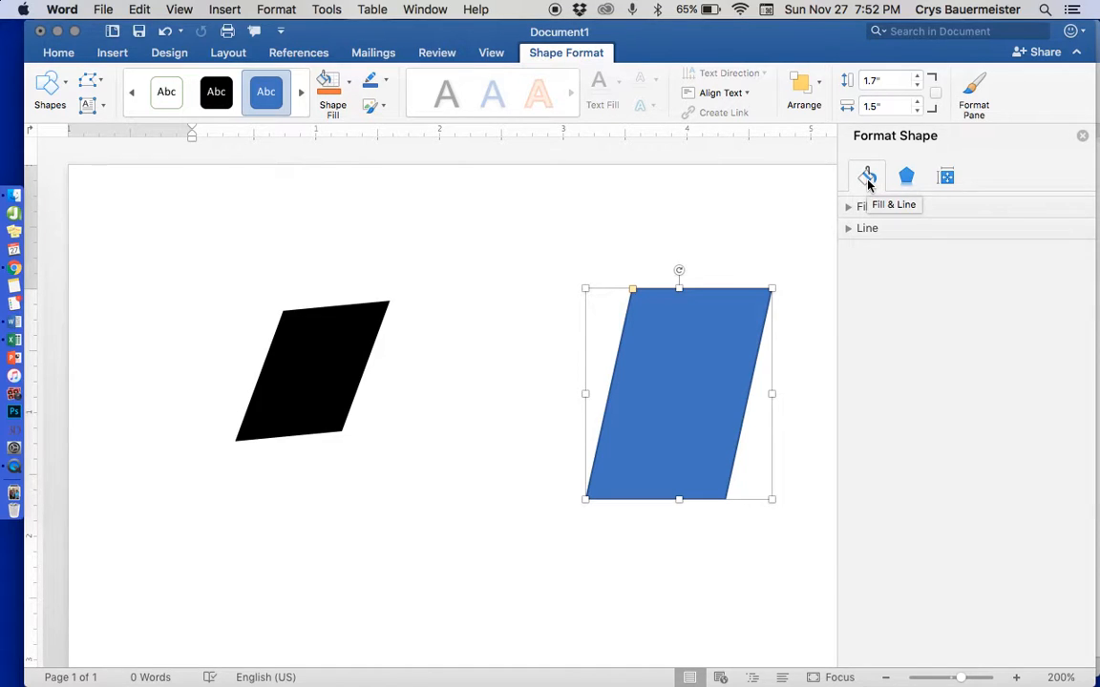
pyautogui.click(946, 179)
pyautogui.click(866, 177)
pyautogui.click(847, 212)
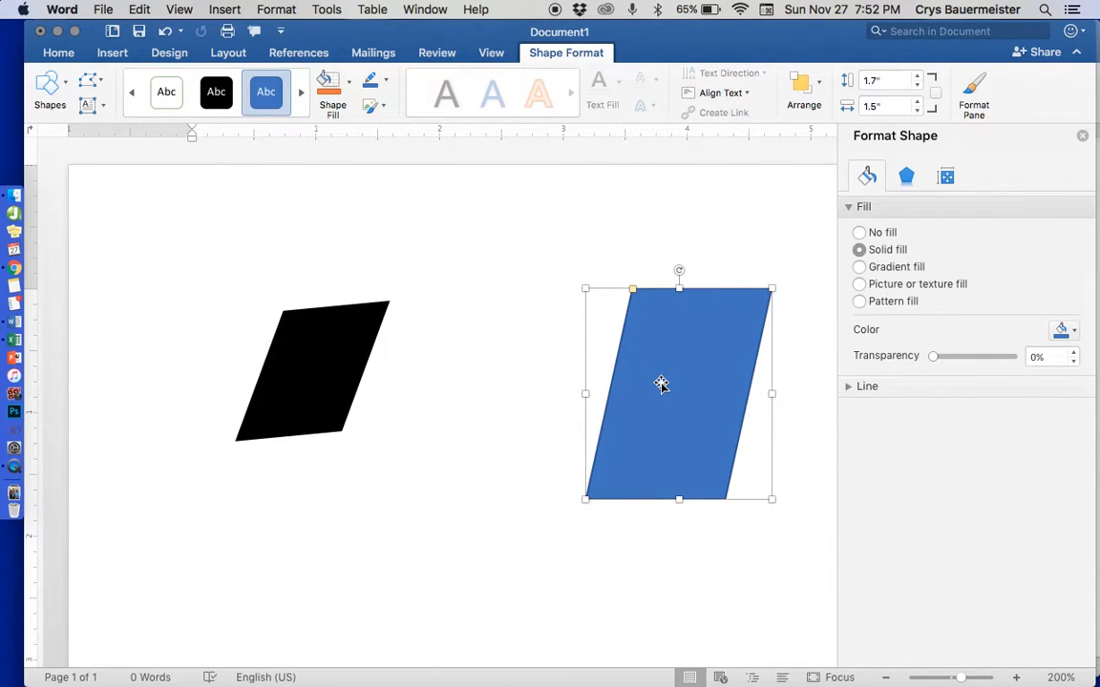
# Step: Fill the blue parallelogram with solid dark orange, and replace that with a lighter orange from the pencil color palette
pyautogui.click(1073, 332)
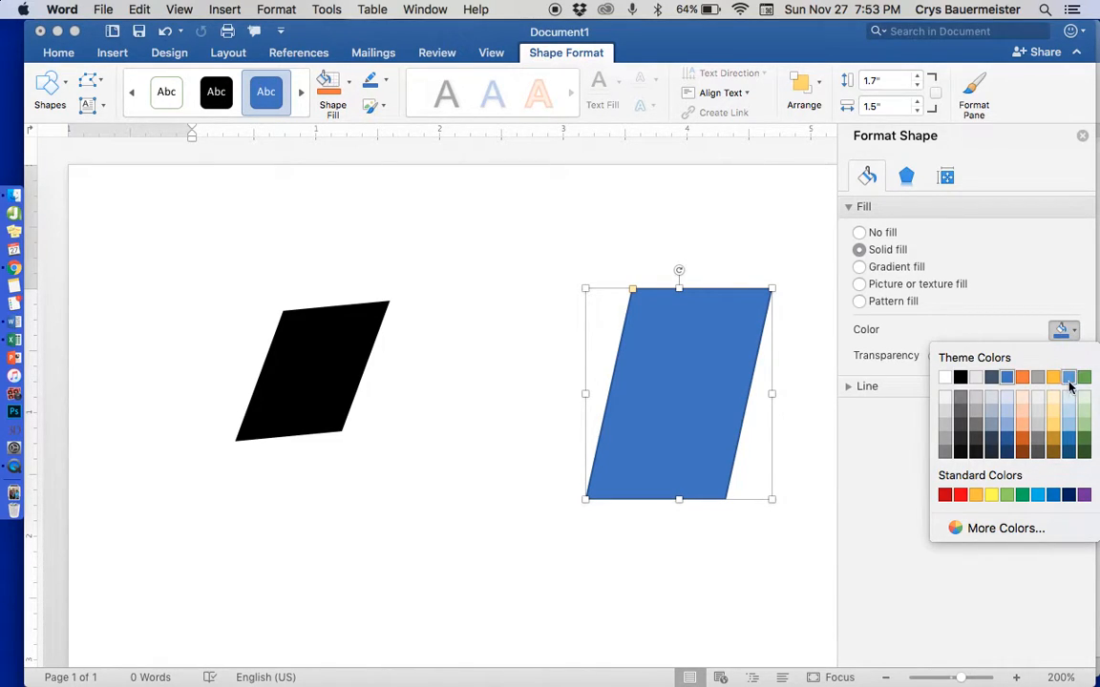
pyautogui.click(1022, 438)
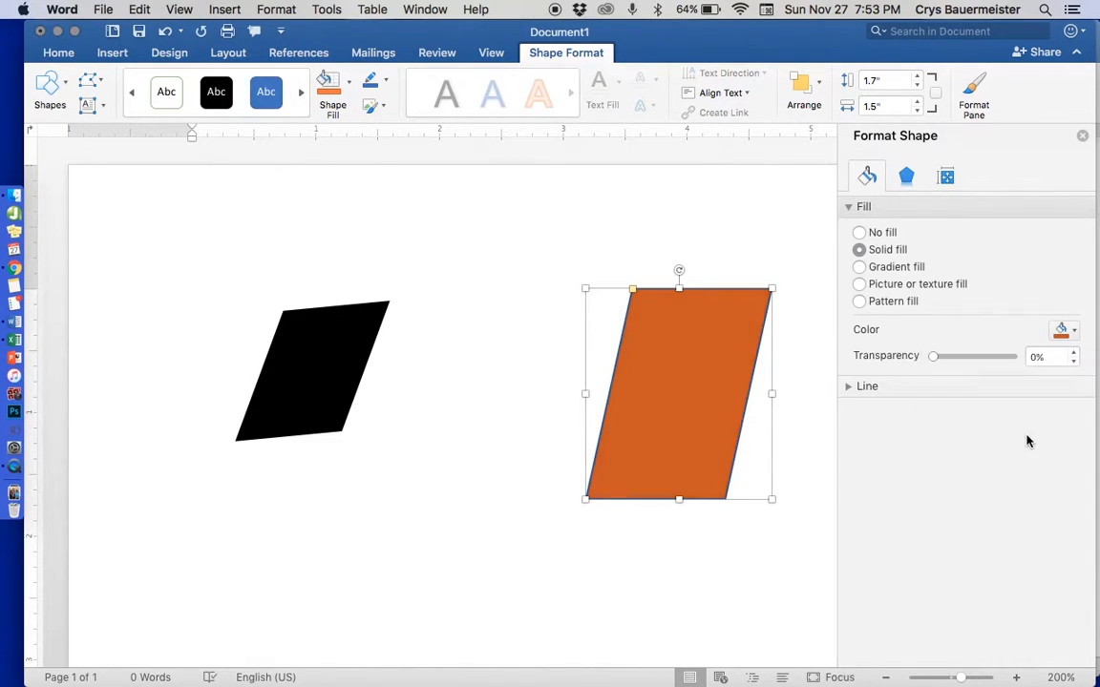
pyautogui.click(1073, 332)
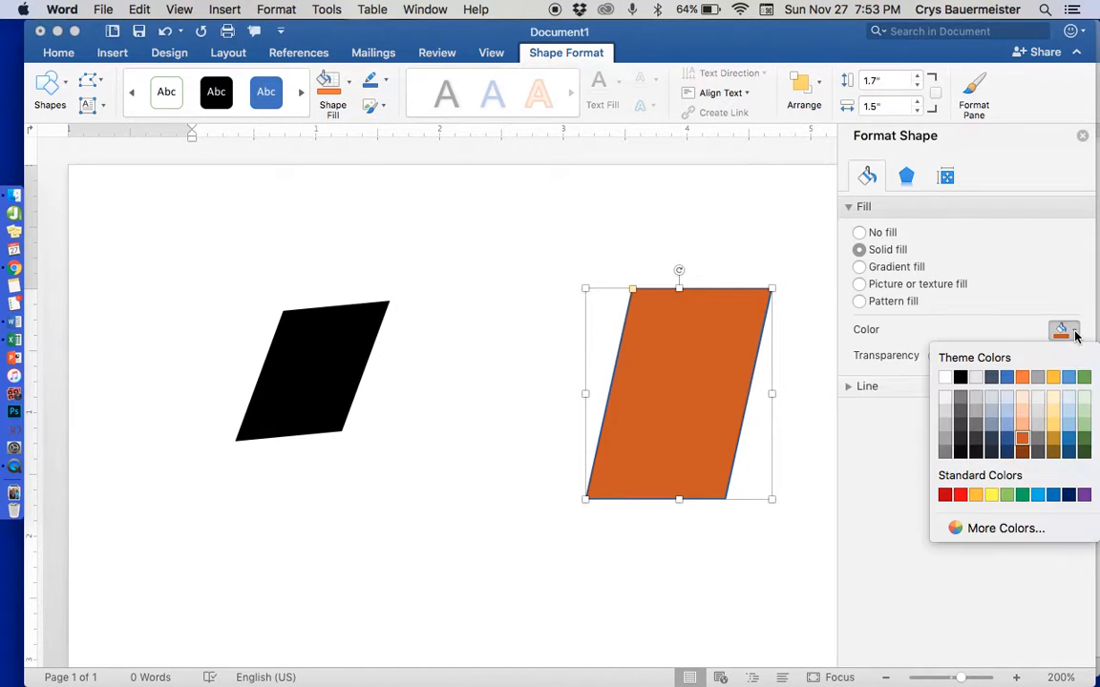
pyautogui.click(958, 532)
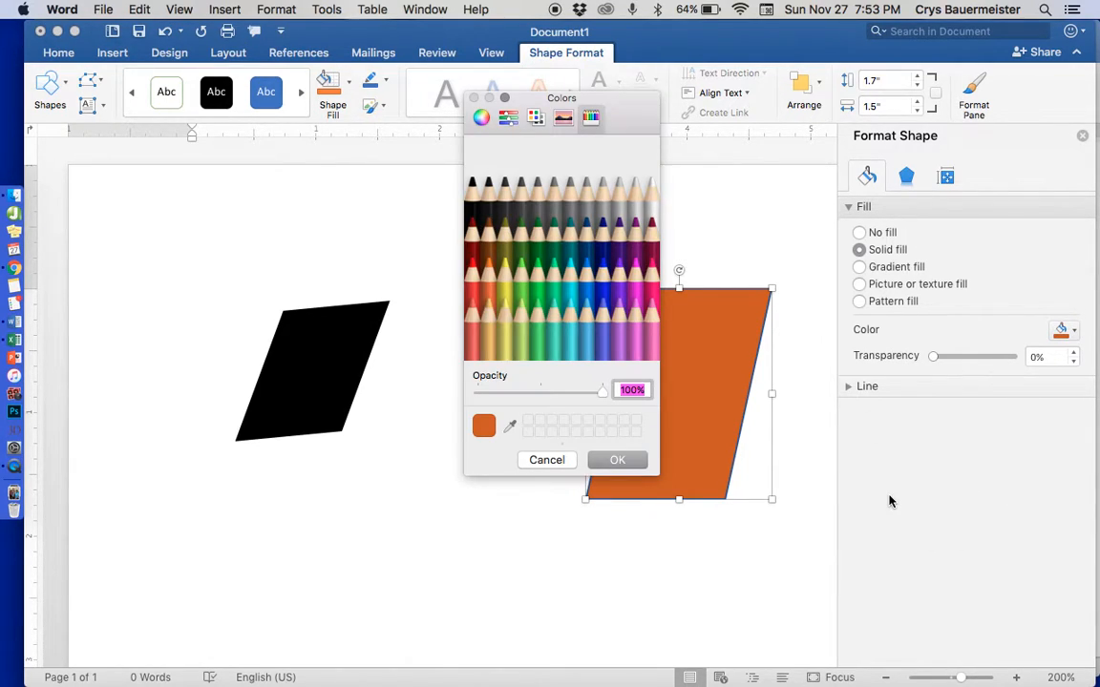
pyautogui.click(491, 277)
pyautogui.click(619, 459)
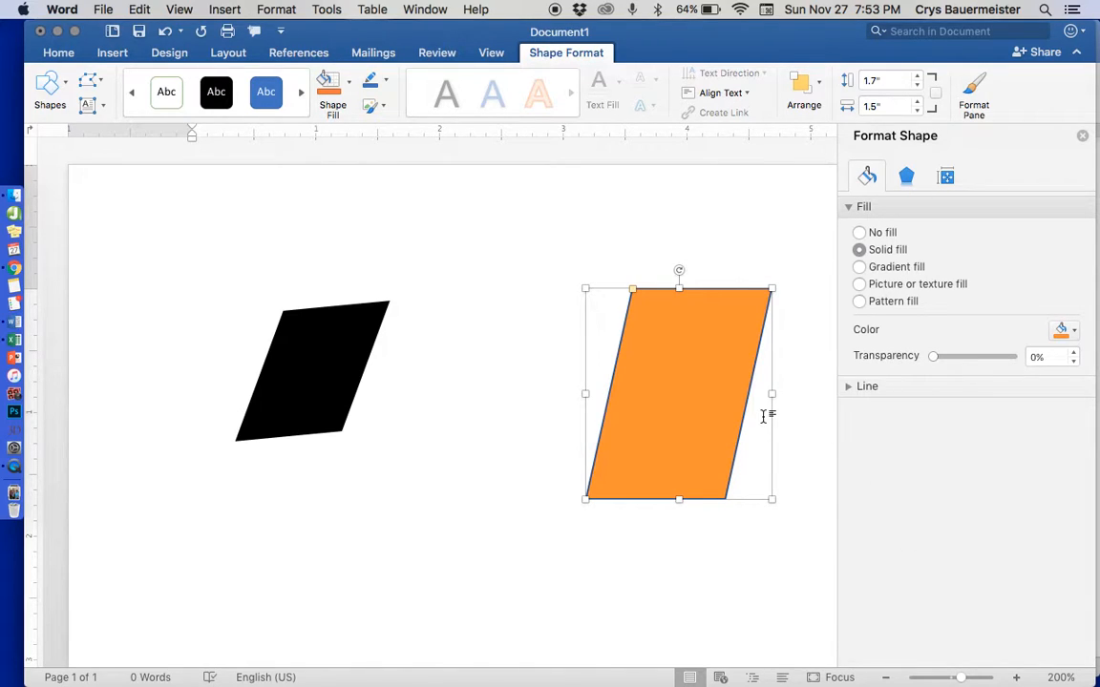
# Step: Switch the selected parallelogram's fill to a gradient fill
pyautogui.click(860, 267)
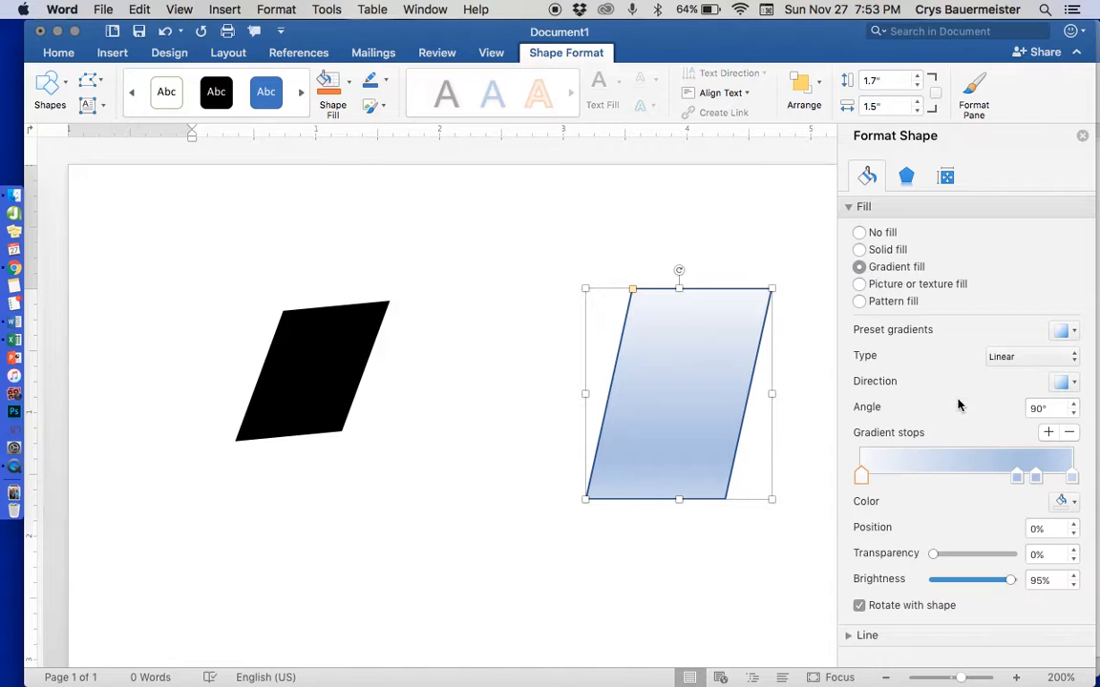
# Step: Try the Radial and Rectangular gradient types on the selected parallelogram, and set the gradient type to Path
pyautogui.click(1073, 334)
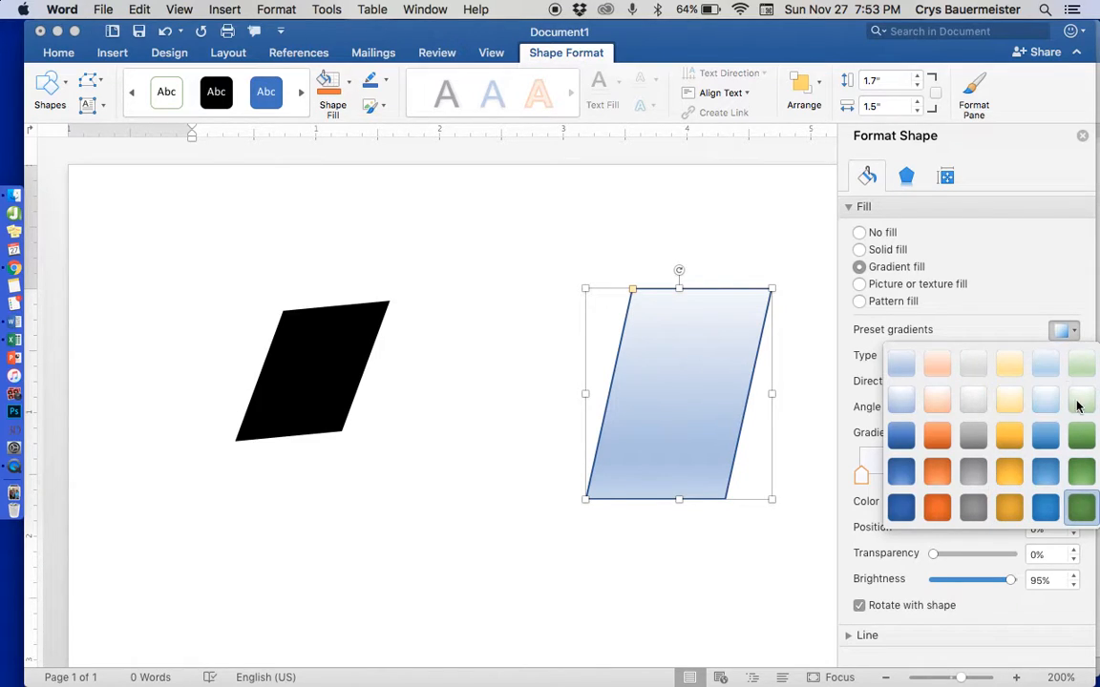
pyautogui.click(995, 328)
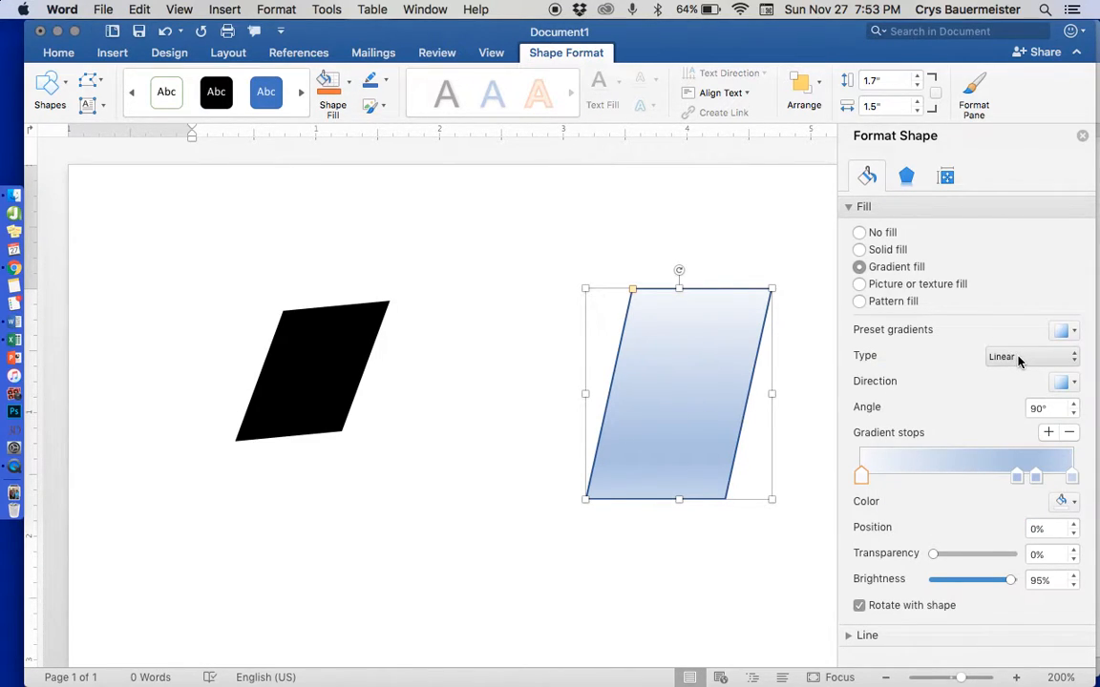
pyautogui.click(1017, 359)
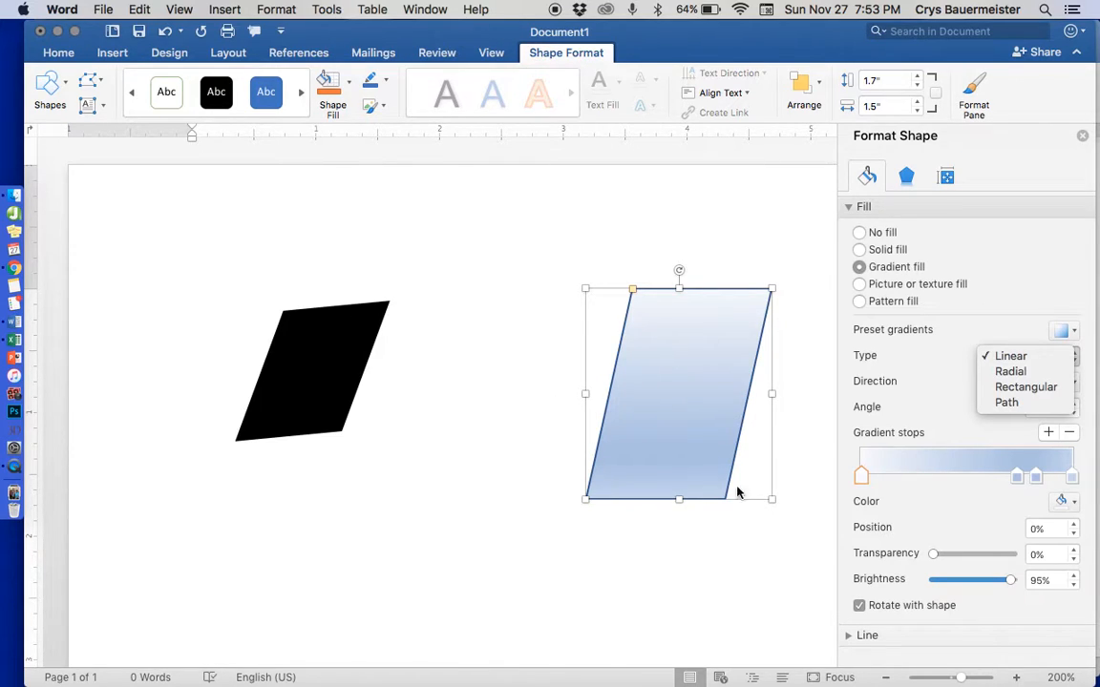
pyautogui.click(1009, 373)
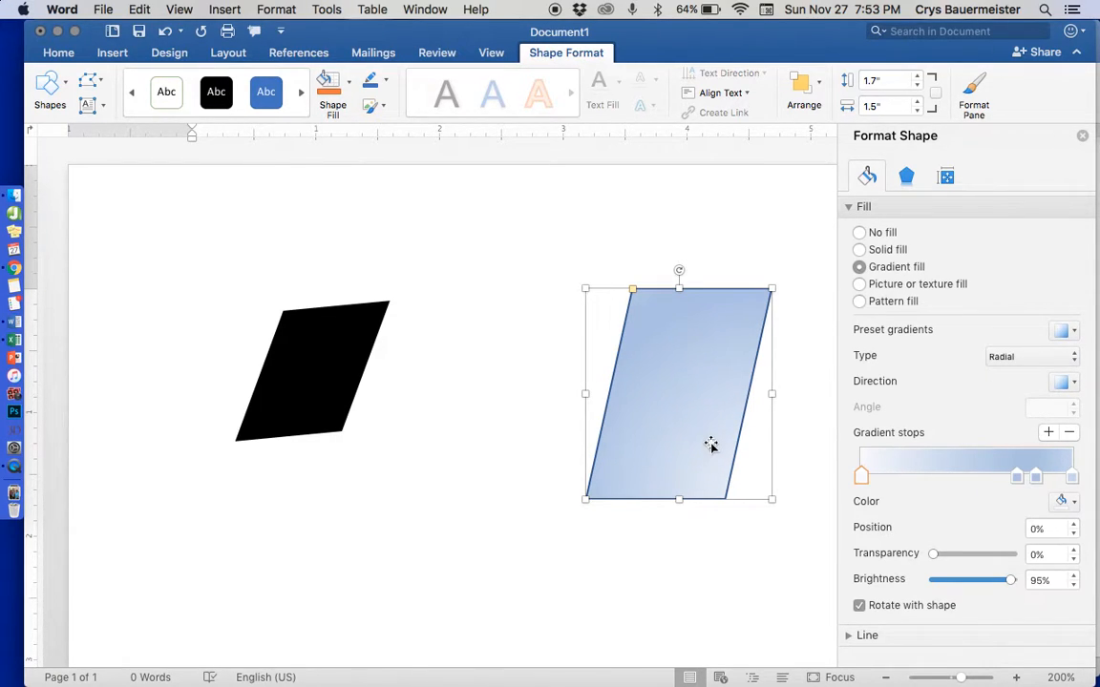
pyautogui.click(1054, 358)
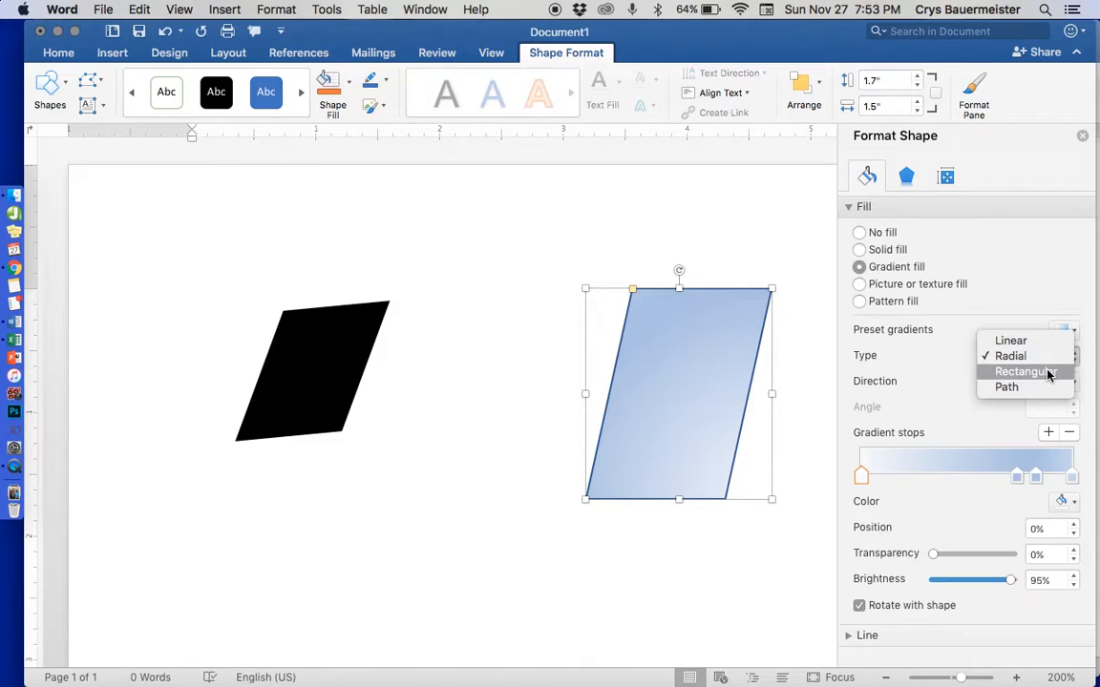
pyautogui.click(1047, 372)
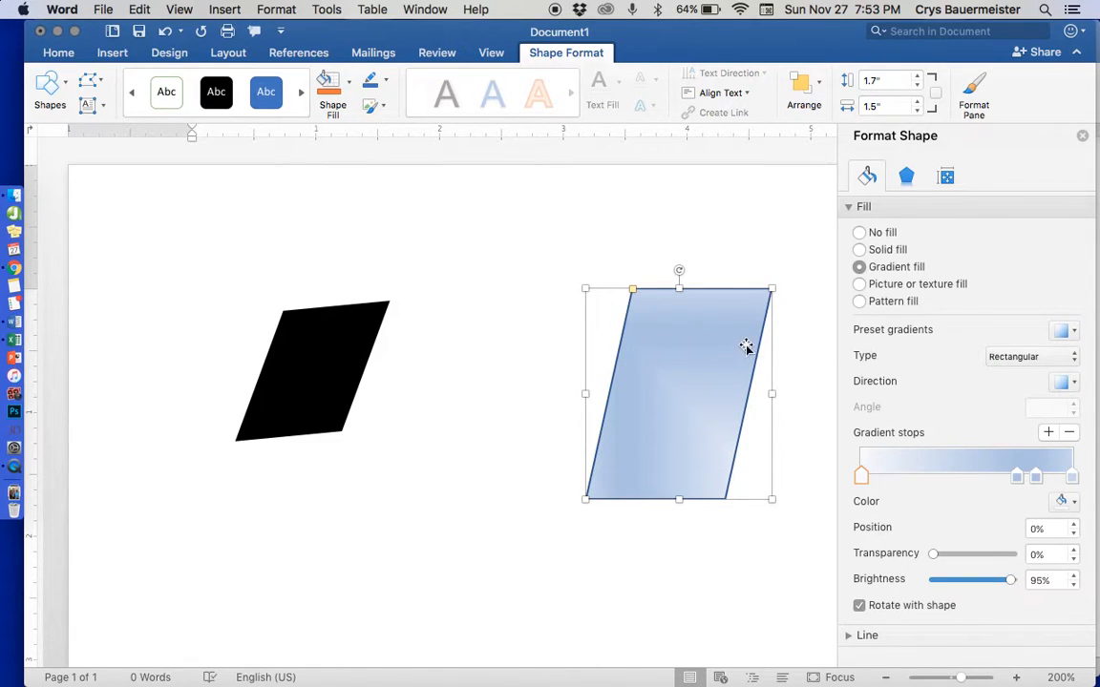
pyautogui.click(1058, 358)
pyautogui.click(1056, 373)
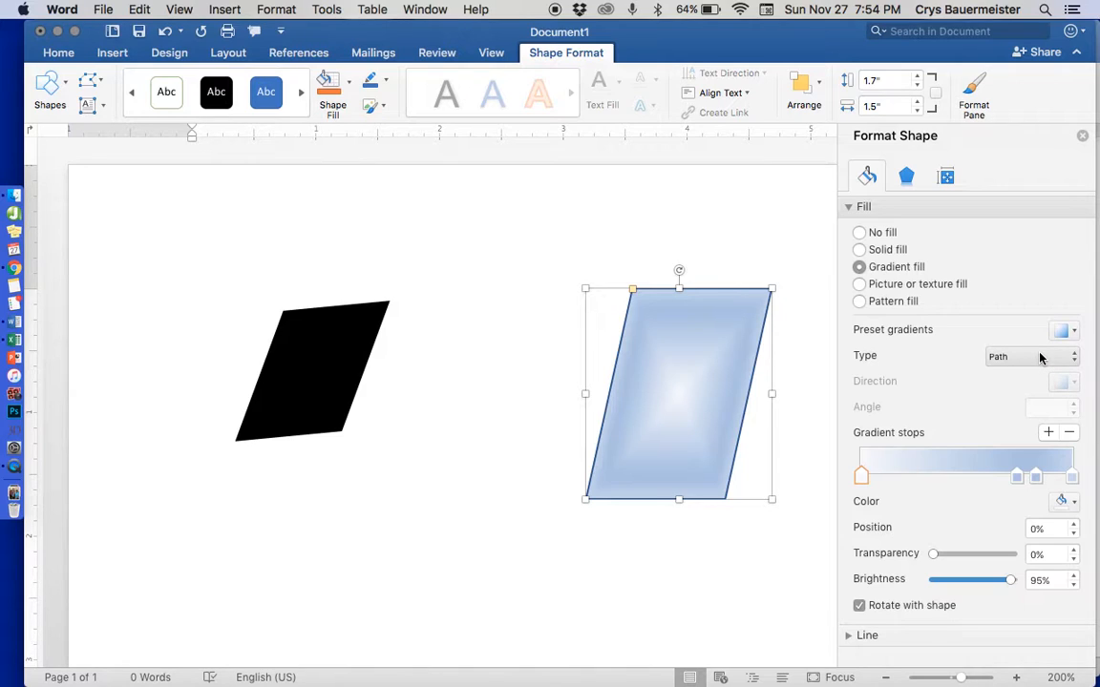
# Step: Remove the two middle gradient stops so only the first and last stops define the parallelogram's gradient
pyautogui.click(1018, 480)
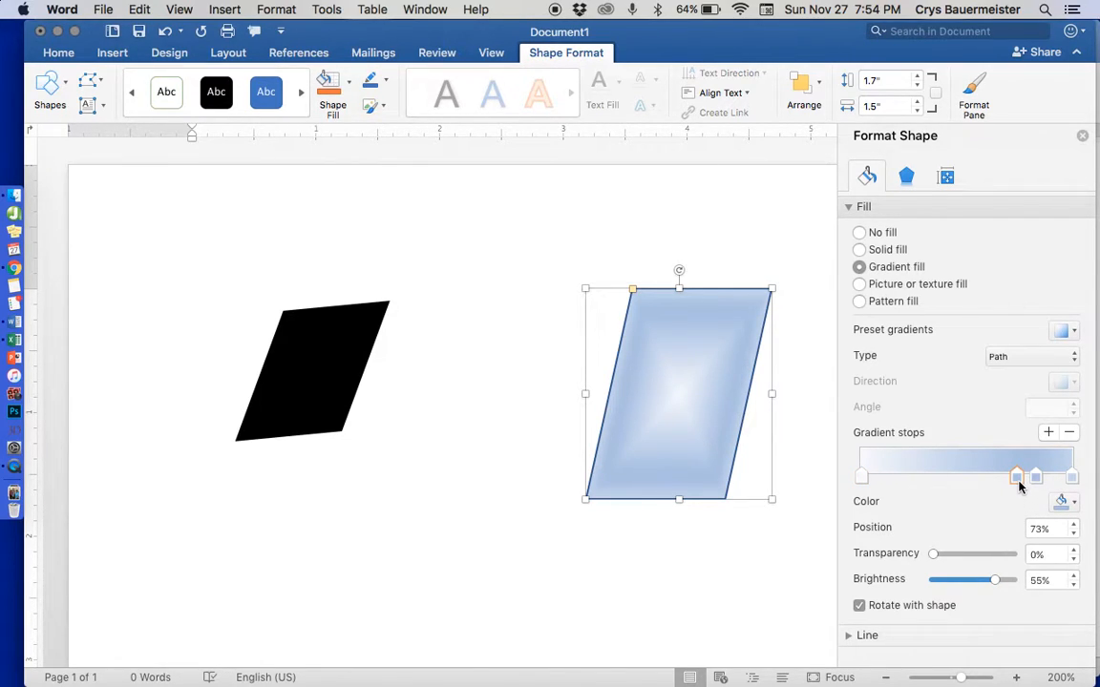
pyautogui.click(1068, 434)
pyautogui.click(1035, 477)
pyautogui.click(1070, 433)
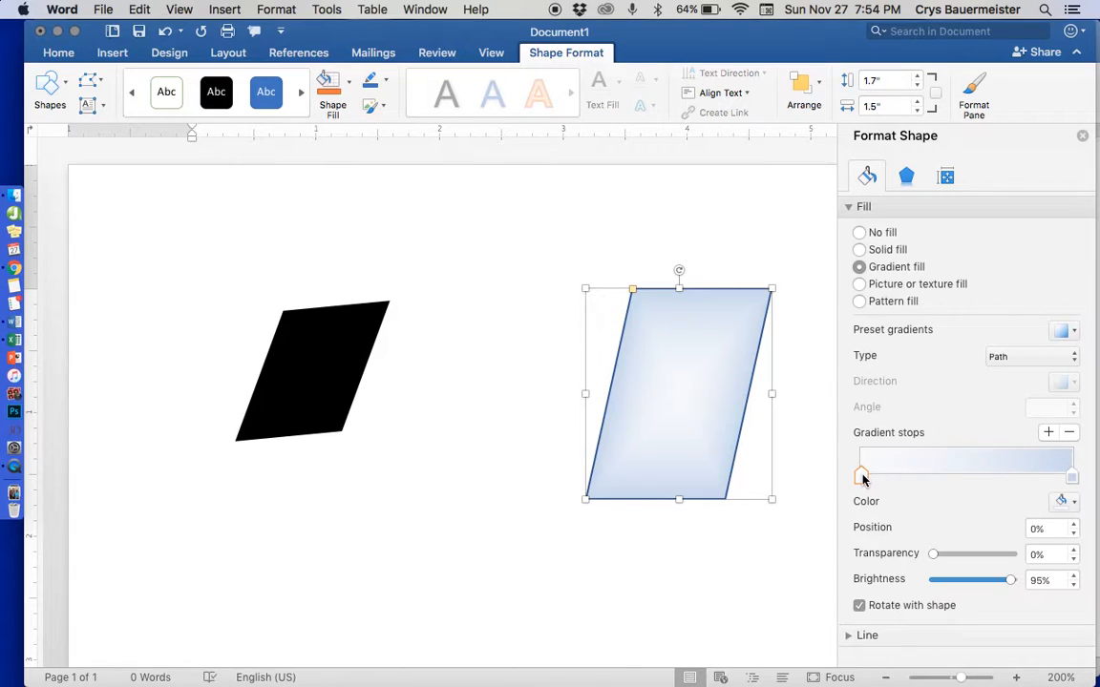
# Step: Color the first gradient stop standard yellow and the last one Midnight blue from the pencil color palette
pyautogui.click(1066, 503)
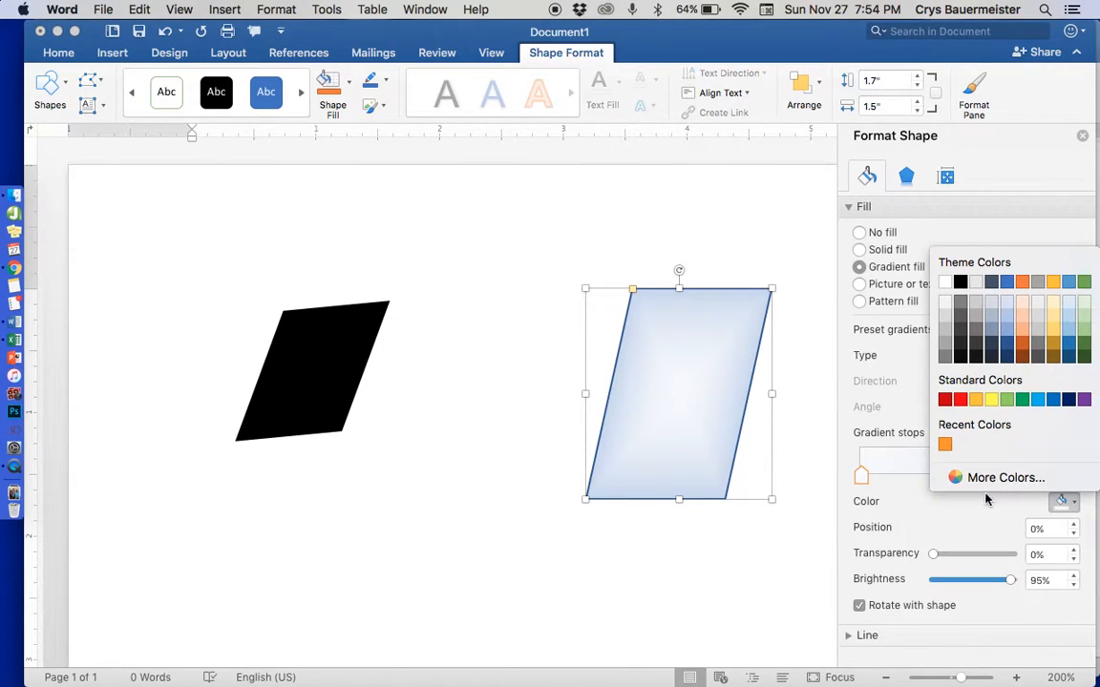
pyautogui.click(991, 400)
pyautogui.click(1071, 476)
pyautogui.click(1072, 506)
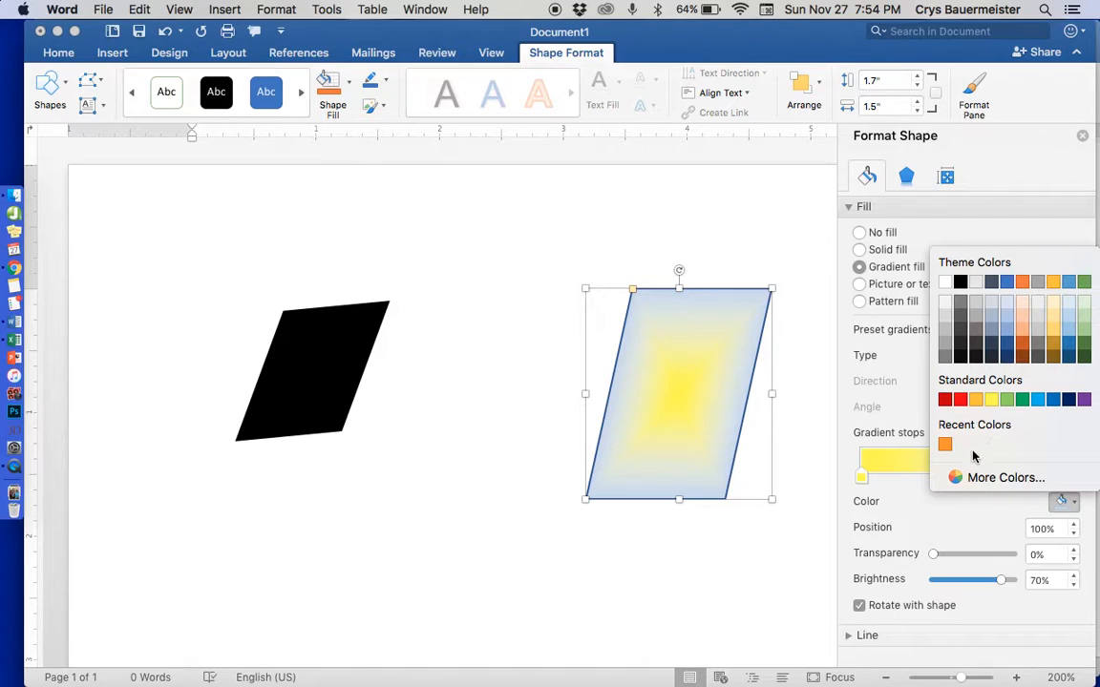
pyautogui.click(983, 477)
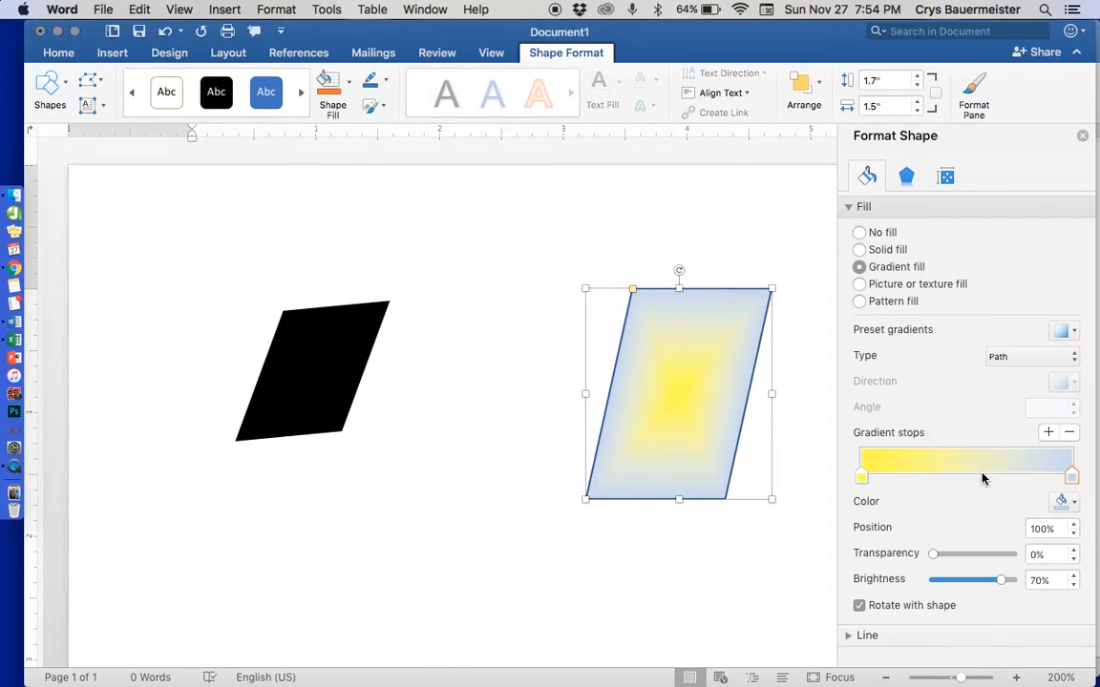
pyautogui.click(606, 236)
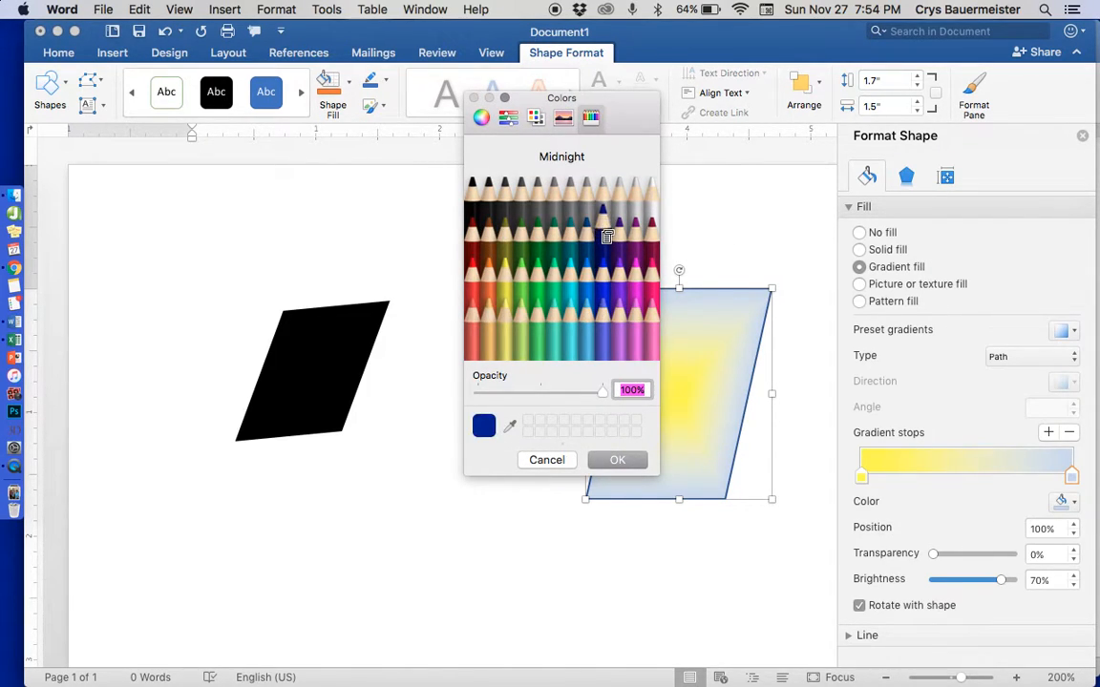
pyautogui.click(617, 460)
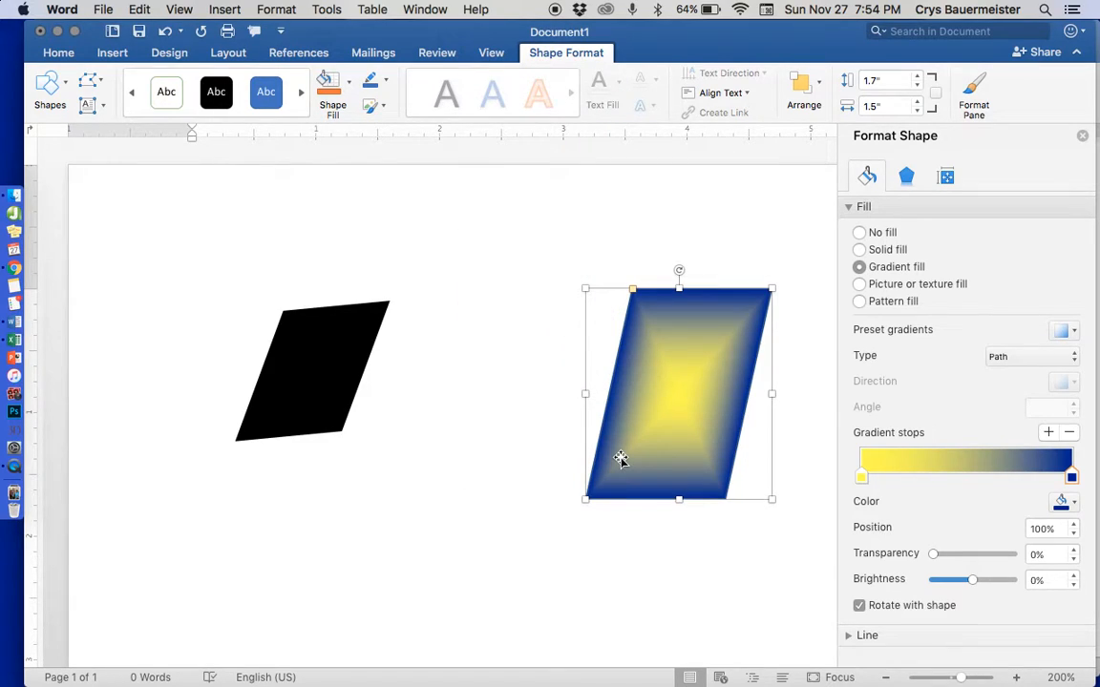
# Step: Move the yellow gradient stop to the 4% position and the dark blue stop to 96%
pyautogui.click(861, 476)
pyautogui.moveTo(861, 476)
pyautogui.mouseDown()
pyautogui.moveTo(1023, 480)
pyautogui.moveTo(869, 474)
pyautogui.mouseUp()
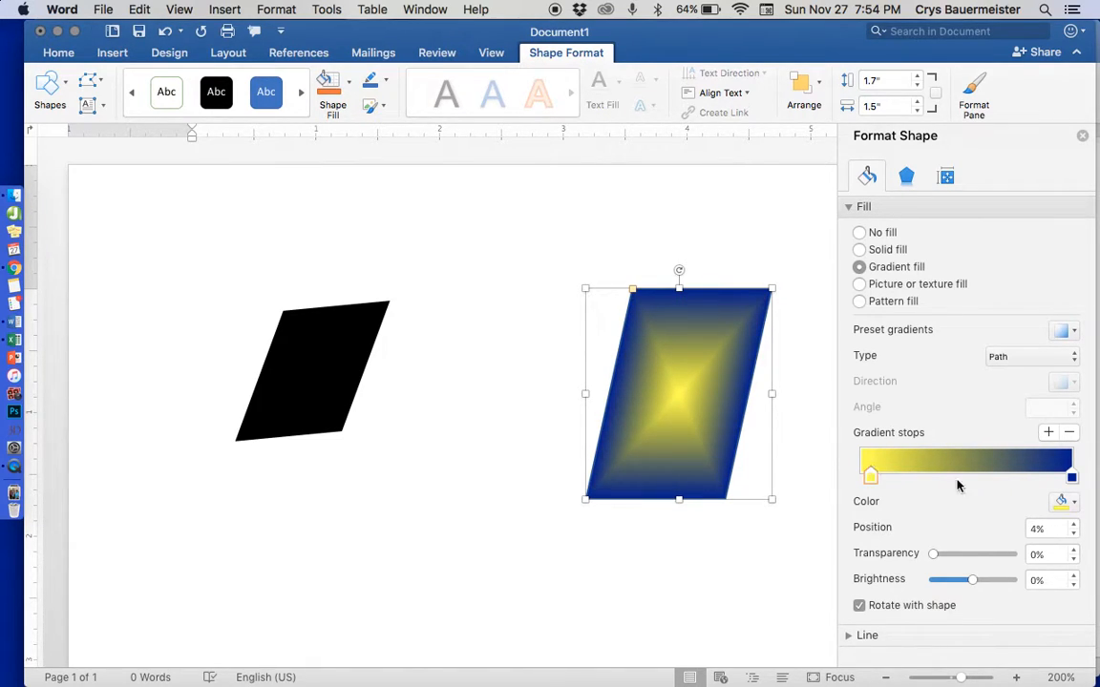
pyautogui.click(1070, 479)
pyautogui.moveTo(1070, 480)
pyautogui.mouseDown()
pyautogui.moveTo(940, 474)
pyautogui.moveTo(1080, 477)
pyautogui.moveTo(1055, 478)
pyautogui.moveTo(1064, 480)
pyautogui.mouseUp()
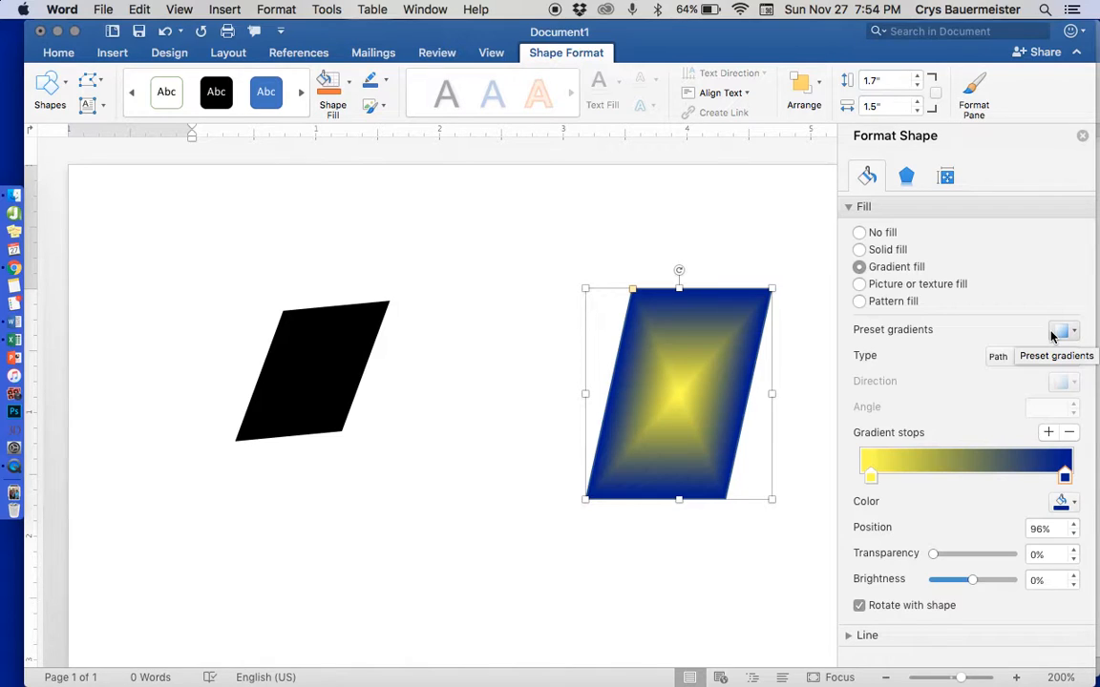
# Step: Set the gradient type to Linear and choose the horizontal direction with a 180° angle, yellow at the shape's right side
pyautogui.click(1008, 360)
pyautogui.click(1006, 311)
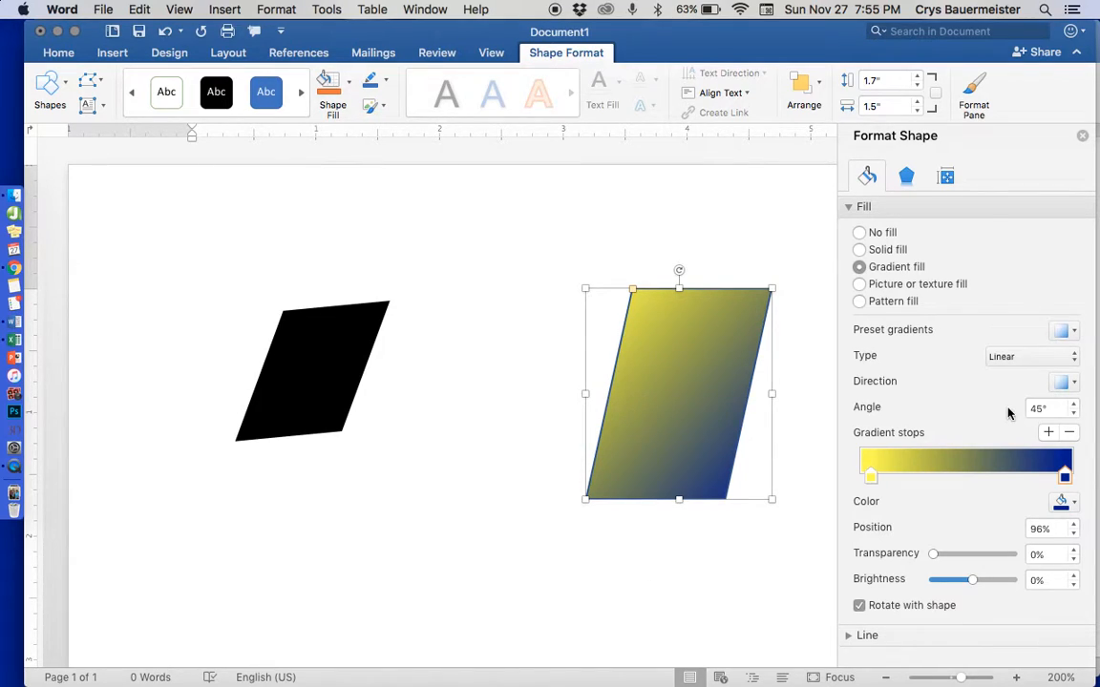
pyautogui.click(1073, 383)
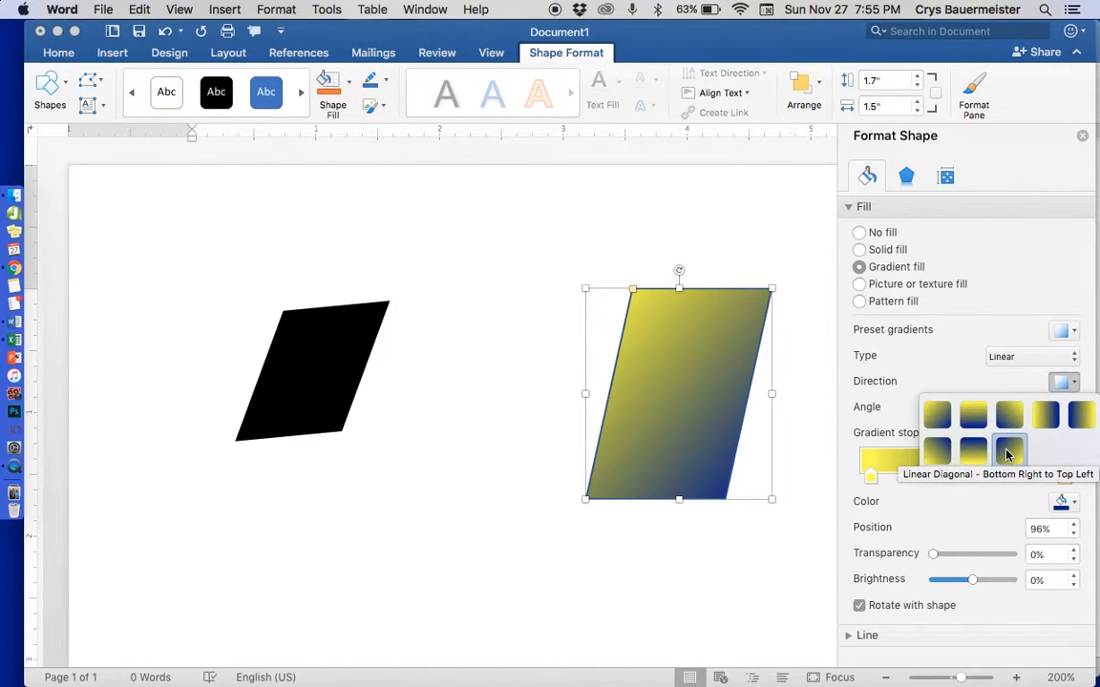
pyautogui.click(1077, 416)
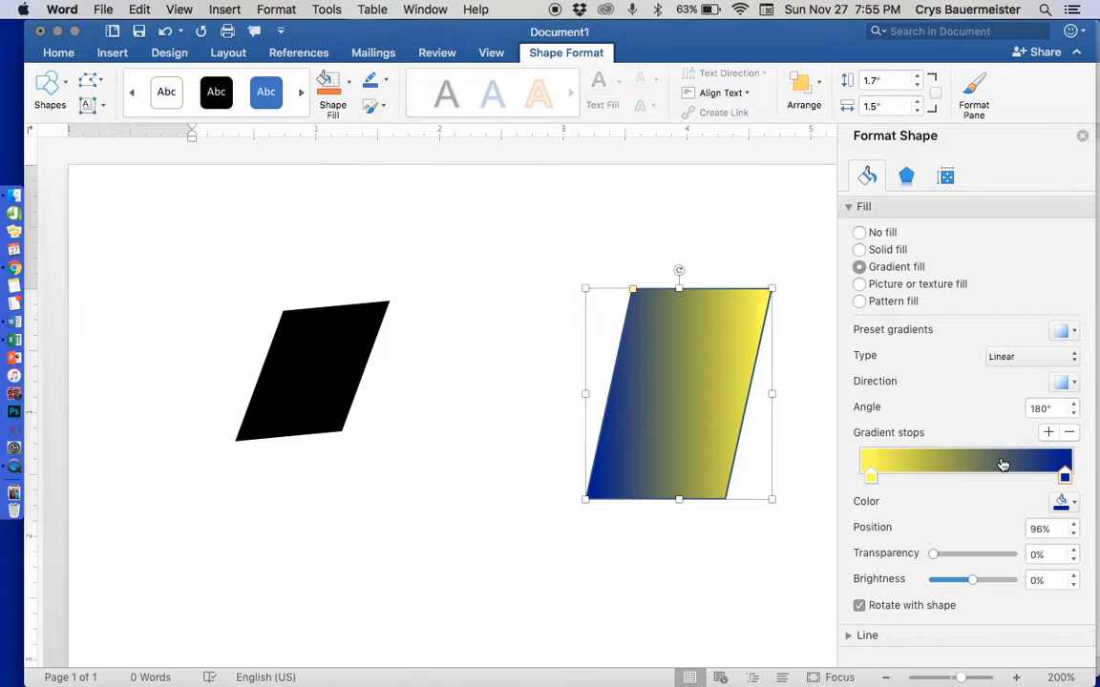
# Step: Switch the parallelogram to a picture or texture fill, try the fish fossil texture, and replace it with the water droplets texture
pyautogui.click(860, 285)
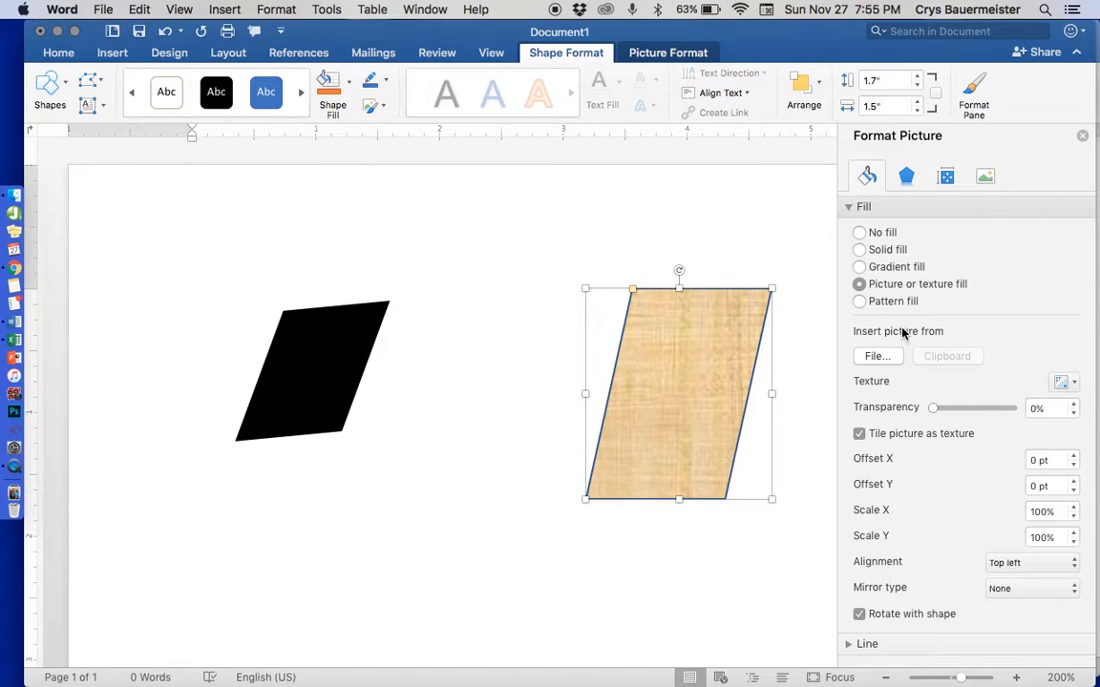
pyautogui.click(1078, 386)
pyautogui.click(900, 415)
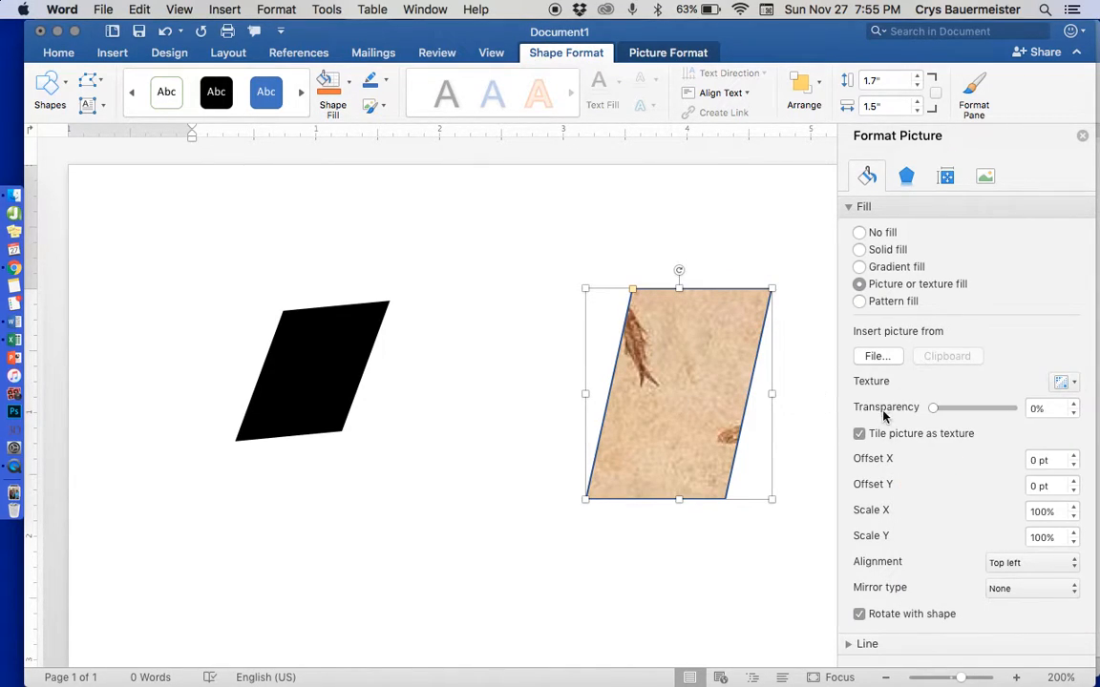
pyautogui.click(1066, 381)
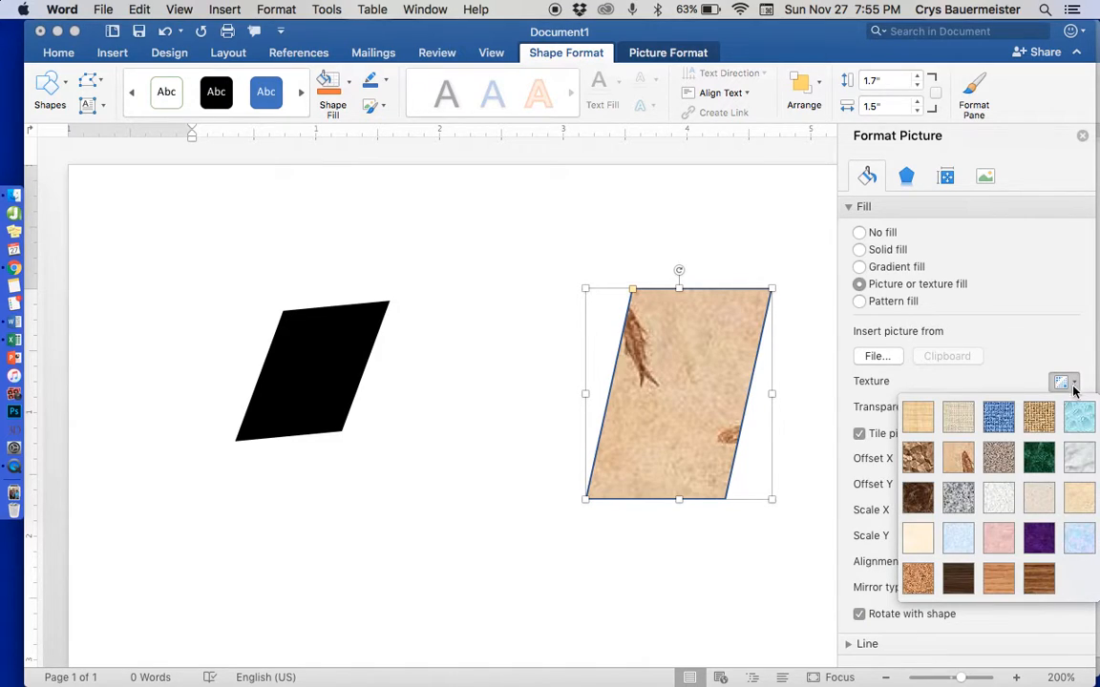
pyautogui.click(1078, 417)
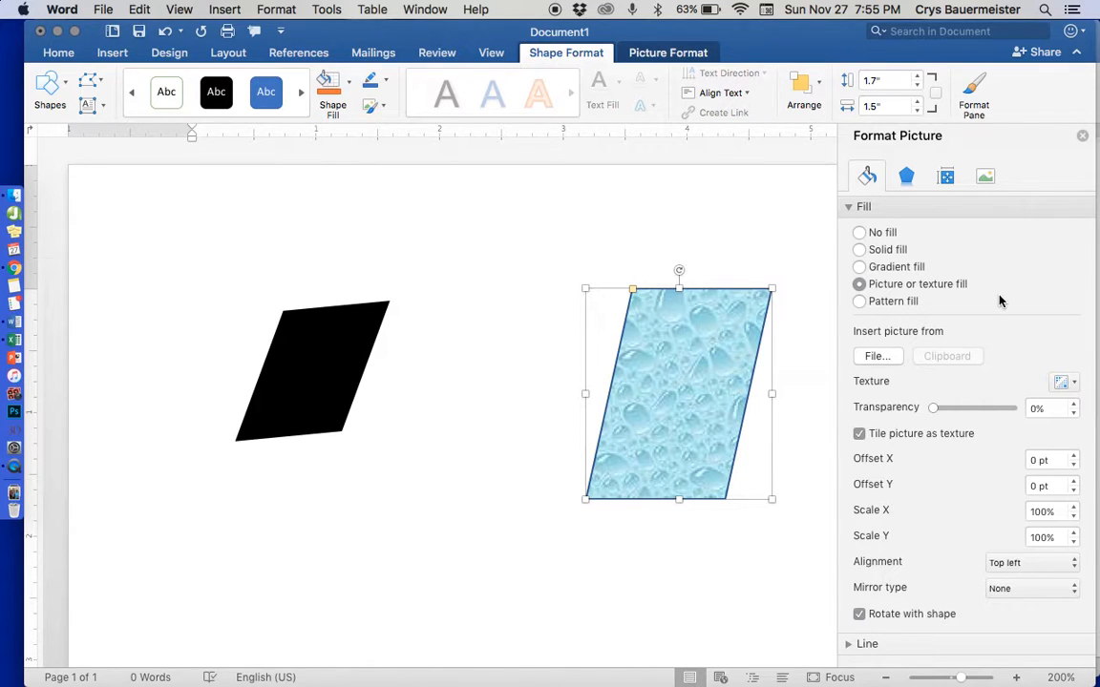
# Step: Switch the parallelogram to a pattern fill with a standard purple foreground and a standard yellow background
pyautogui.click(859, 302)
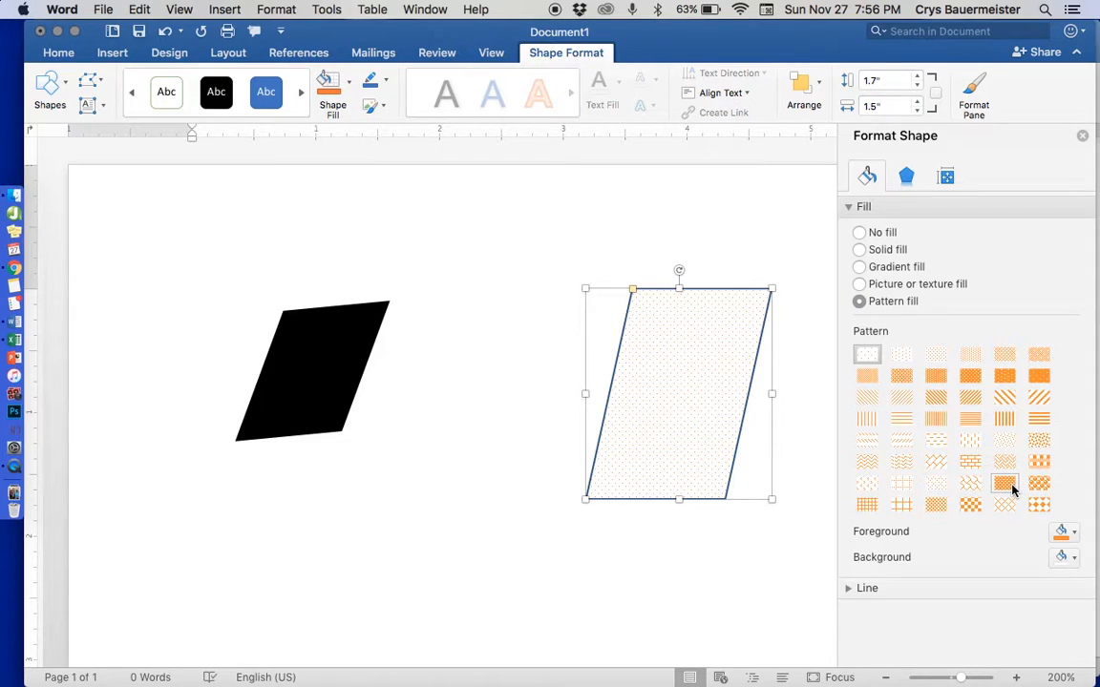
pyautogui.click(1071, 540)
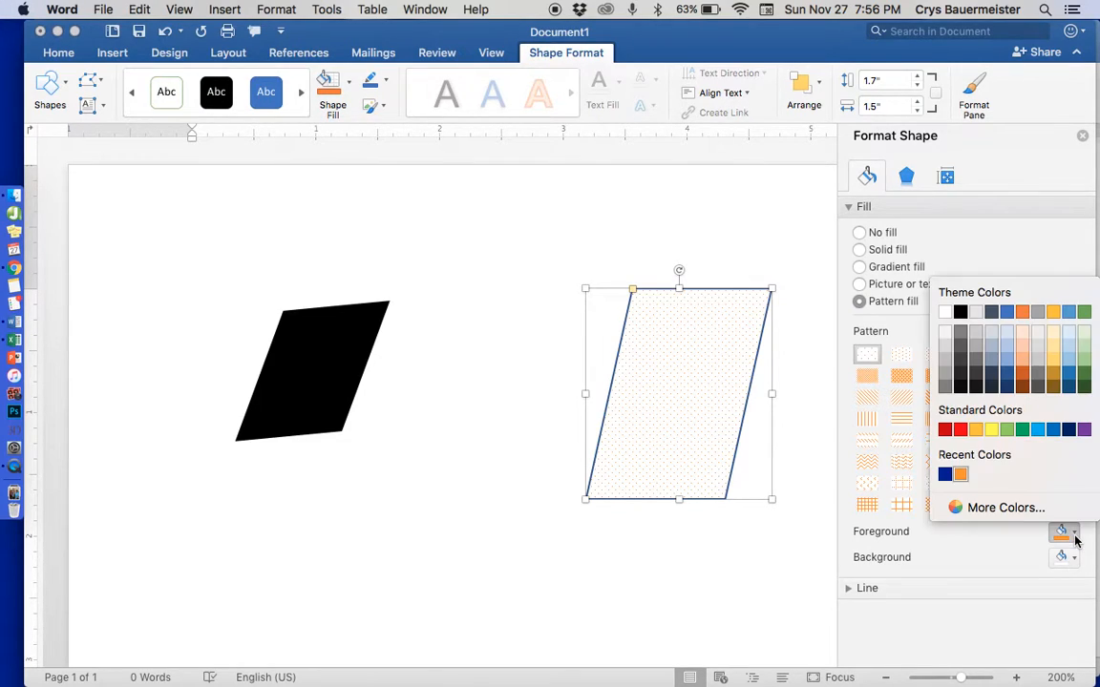
pyautogui.click(1085, 432)
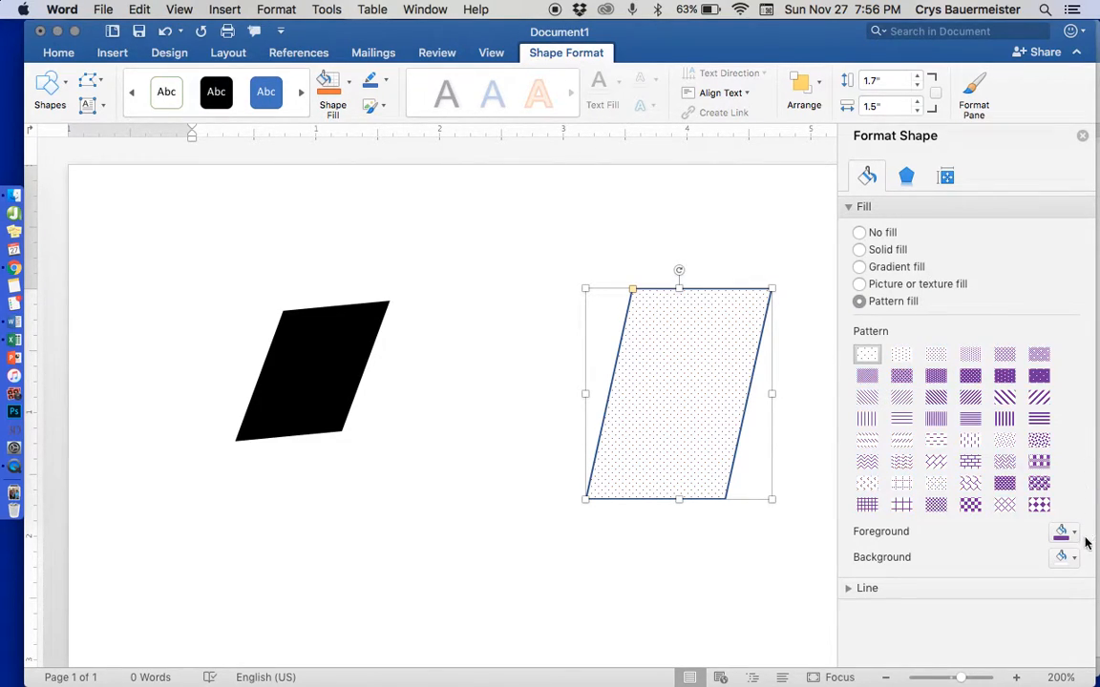
pyautogui.click(1065, 559)
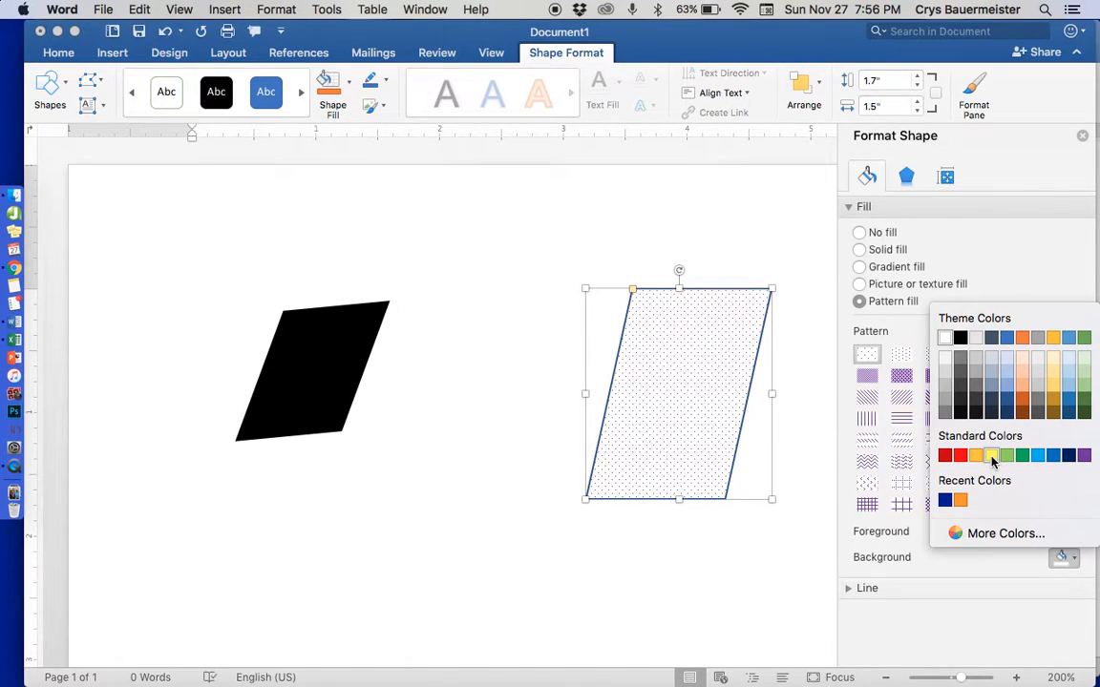
pyautogui.click(992, 456)
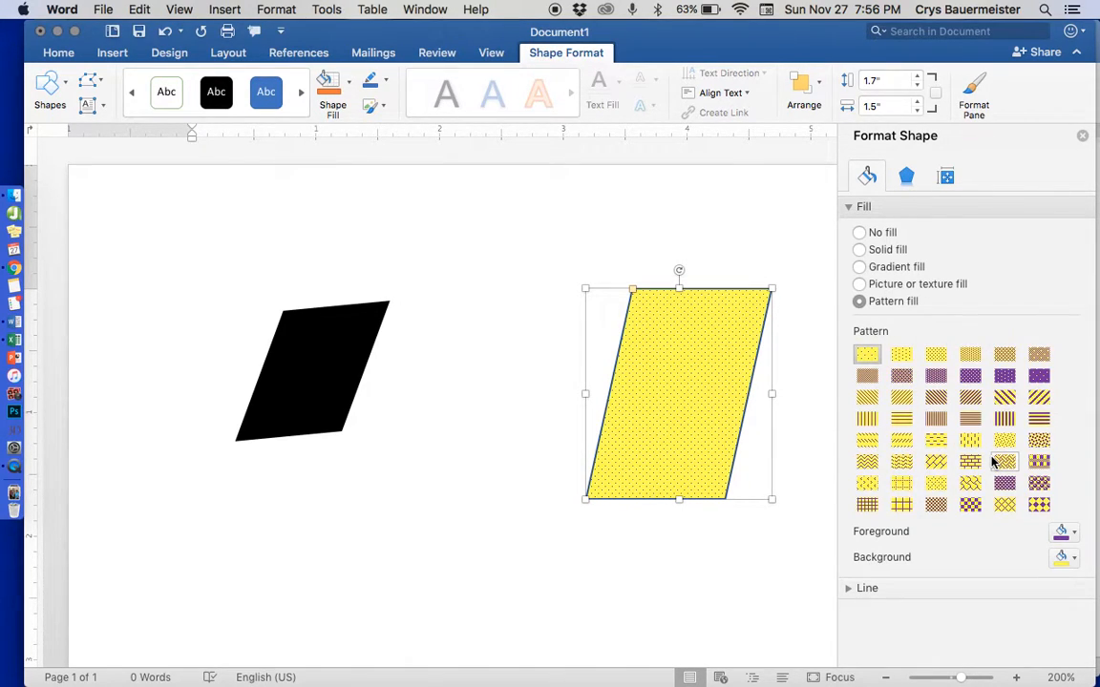
# Step: Try several purple-and-yellow patterns on the parallelogram, including the outlined diamond grid, and finish with a dense dotted one
pyautogui.click(1039, 463)
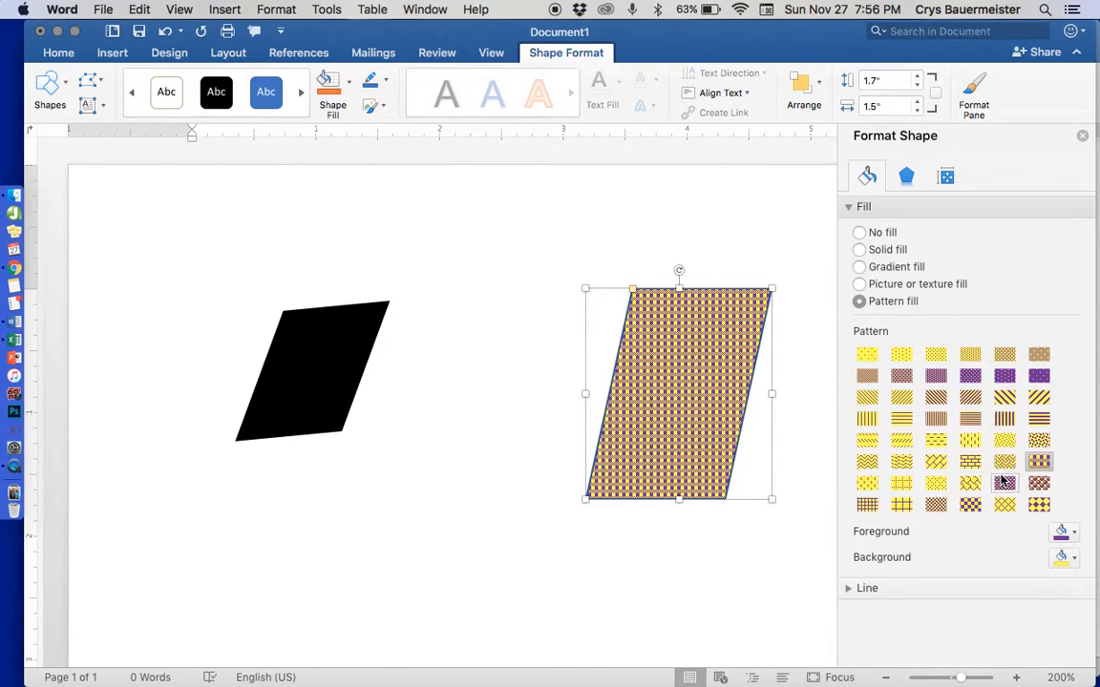
pyautogui.click(1005, 505)
pyautogui.click(902, 441)
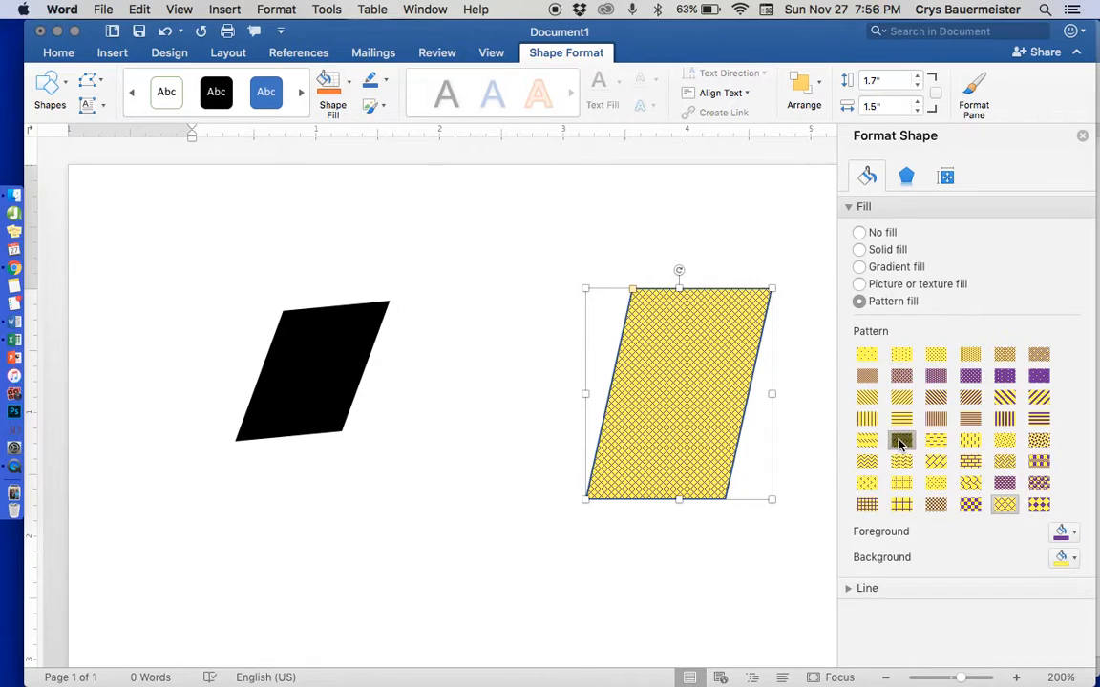
pyautogui.click(934, 377)
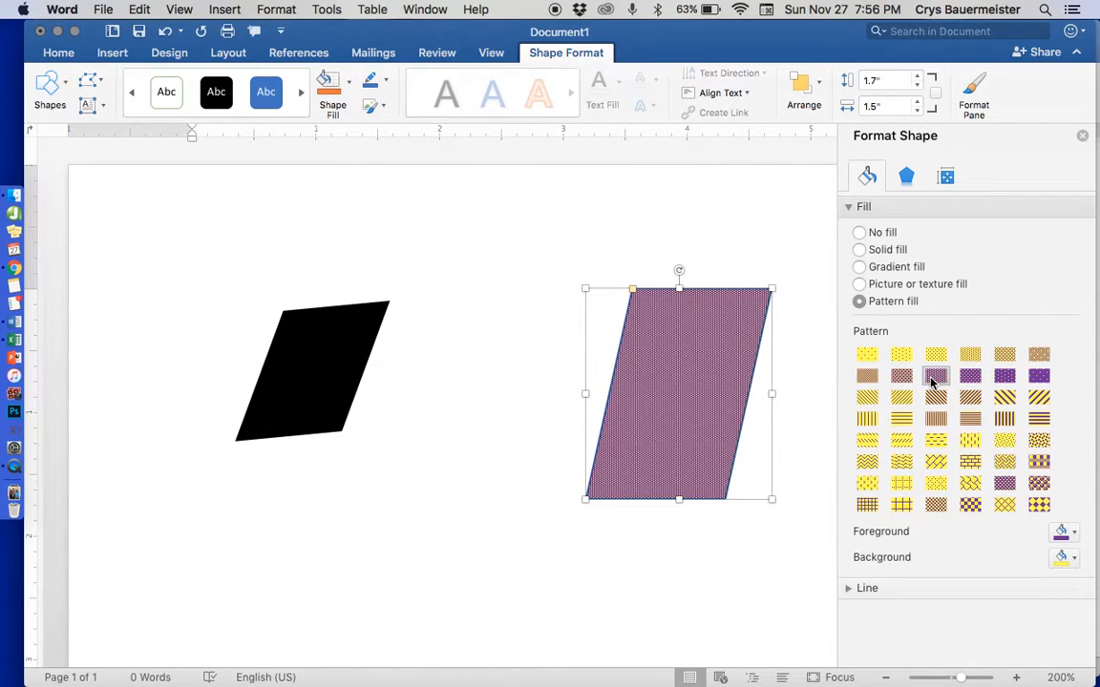
# Step: Switch the parallelogram to a picture fill using the Desktop image lifetouch_20160929213927.jpg
pyautogui.click(859, 283)
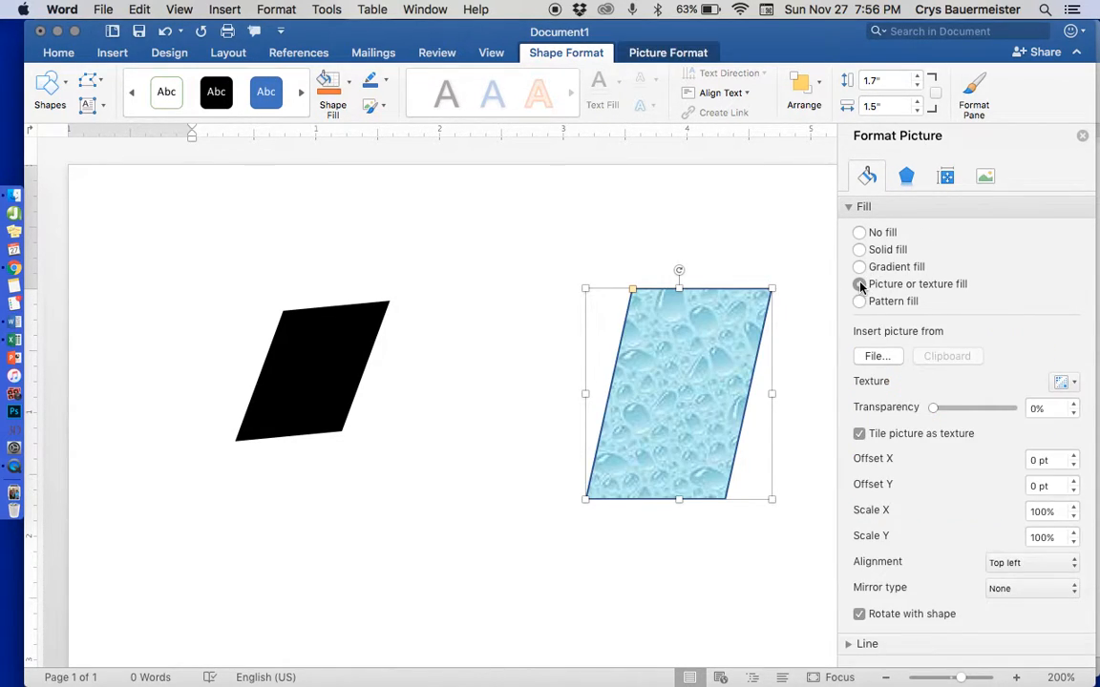
pyautogui.click(876, 358)
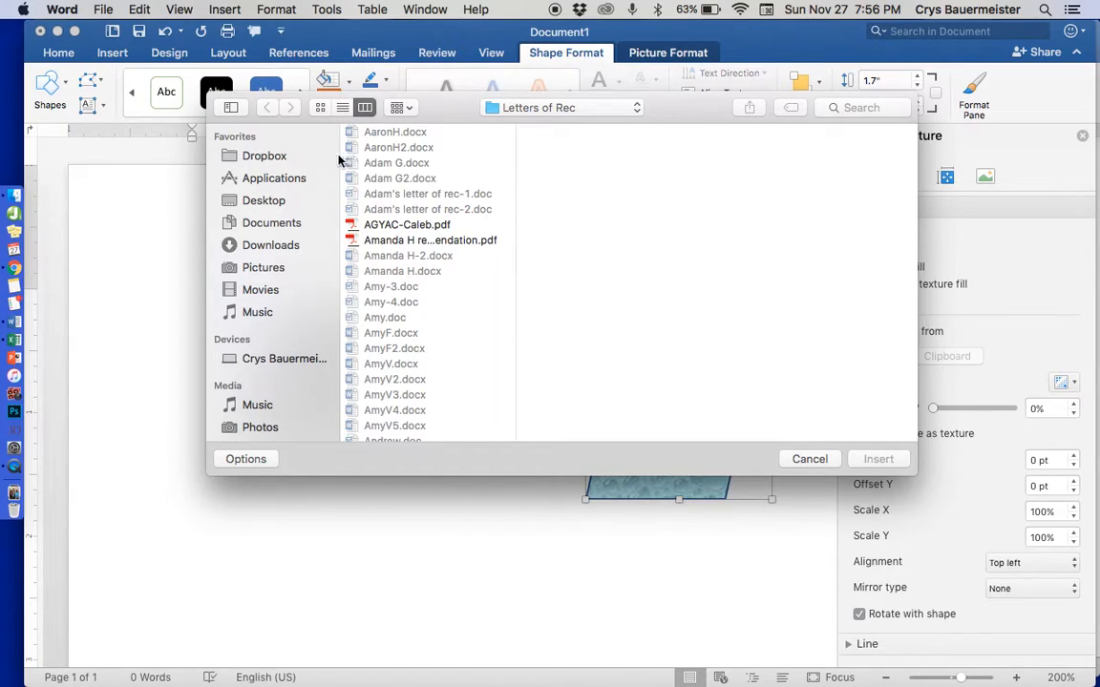
pyautogui.click(244, 203)
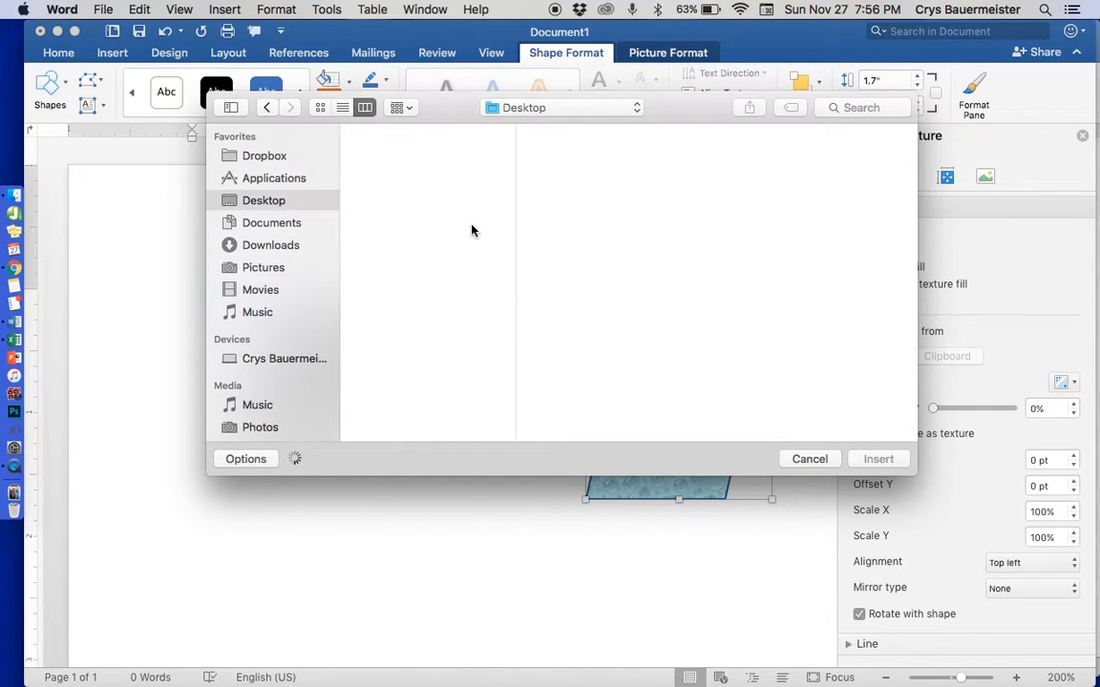
pyautogui.scroll(-5, 417, 393)
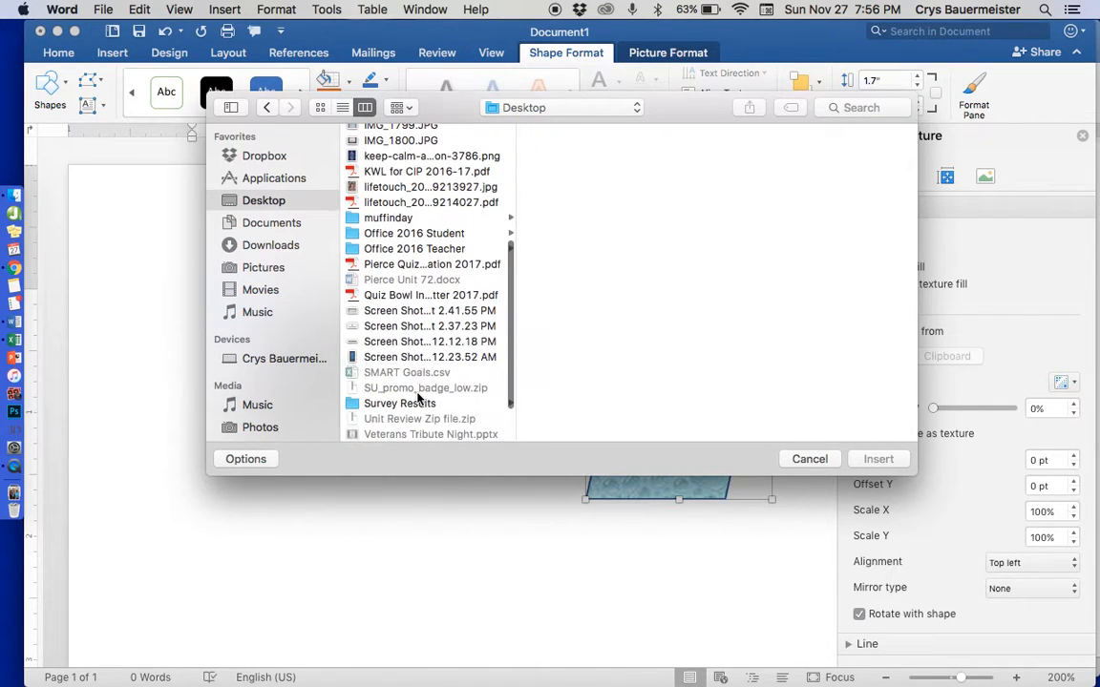
pyautogui.scroll(-3, 417, 397)
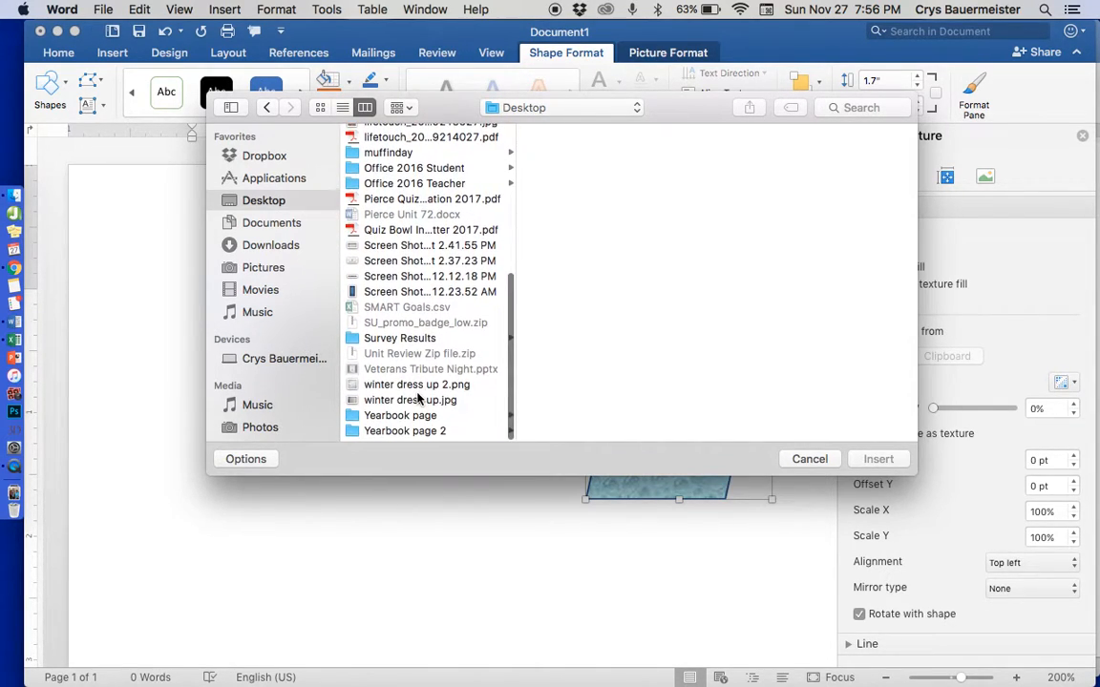
pyautogui.scroll(1, 417, 397)
pyautogui.scroll(3, 417, 397)
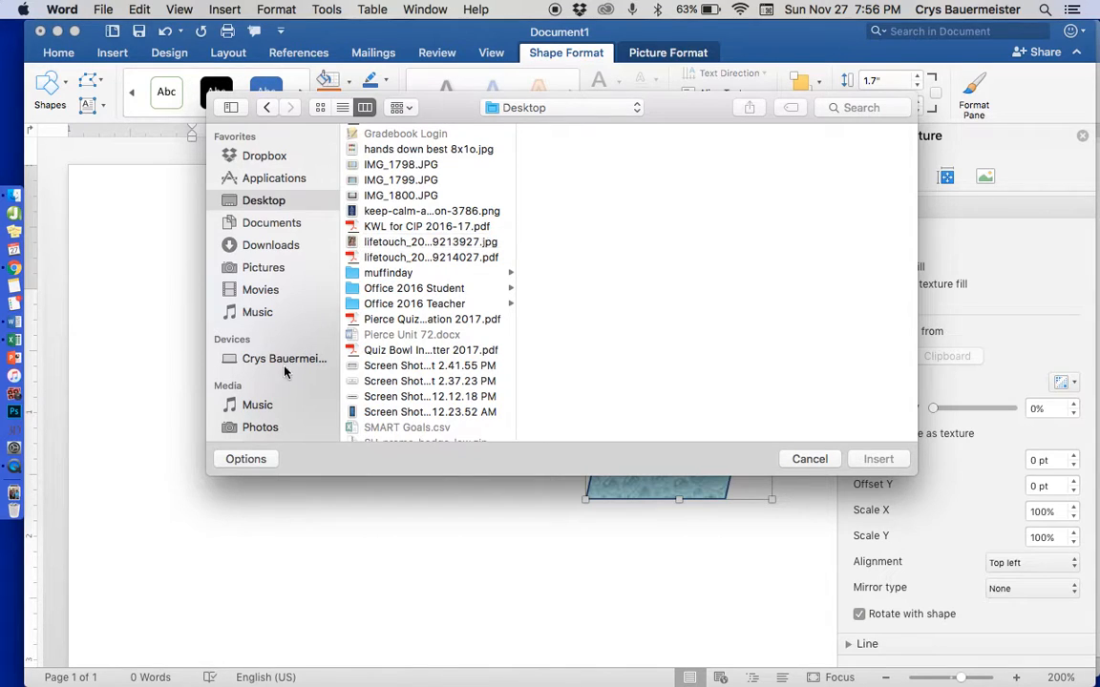
pyautogui.scroll(-2, 272, 382)
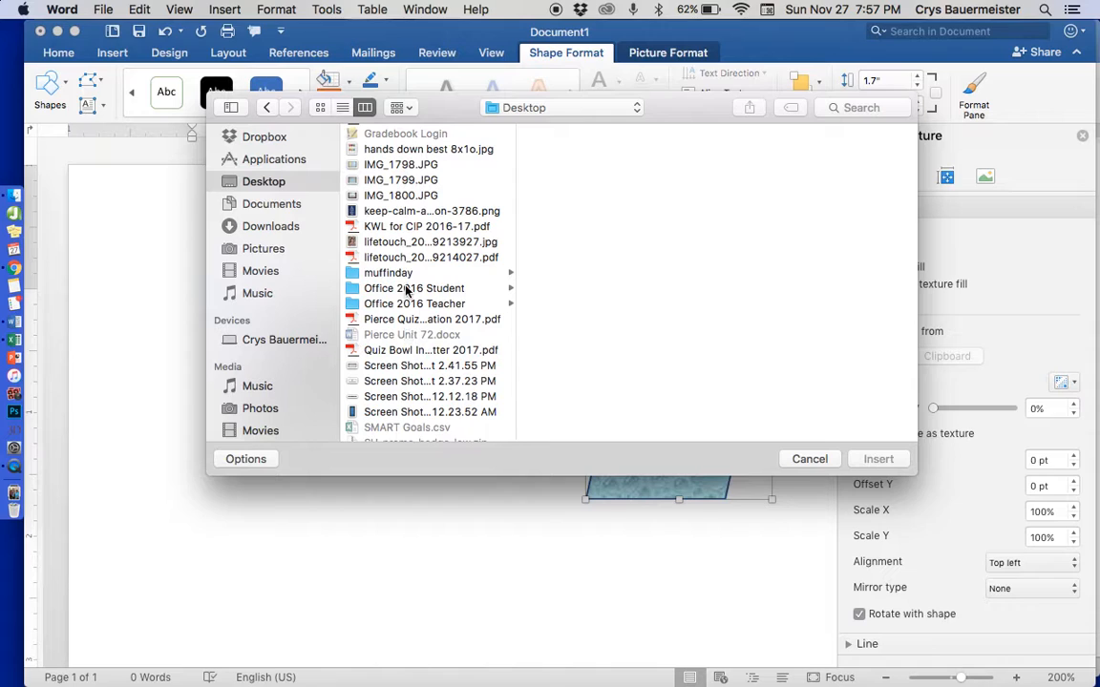
pyautogui.click(402, 244)
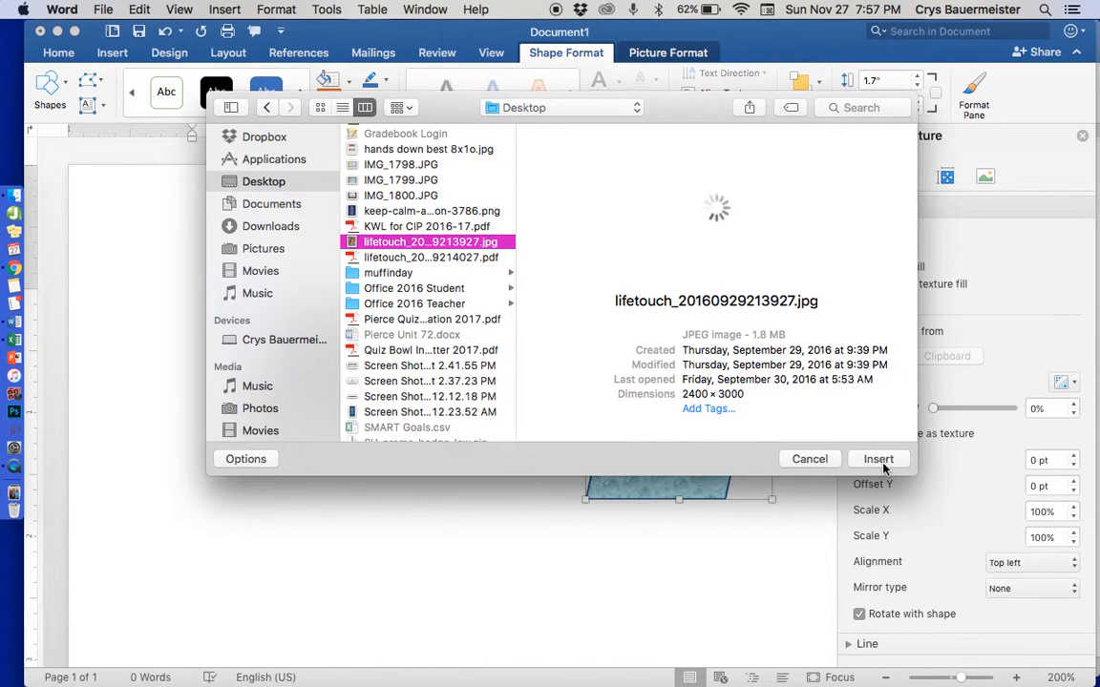
pyautogui.click(883, 465)
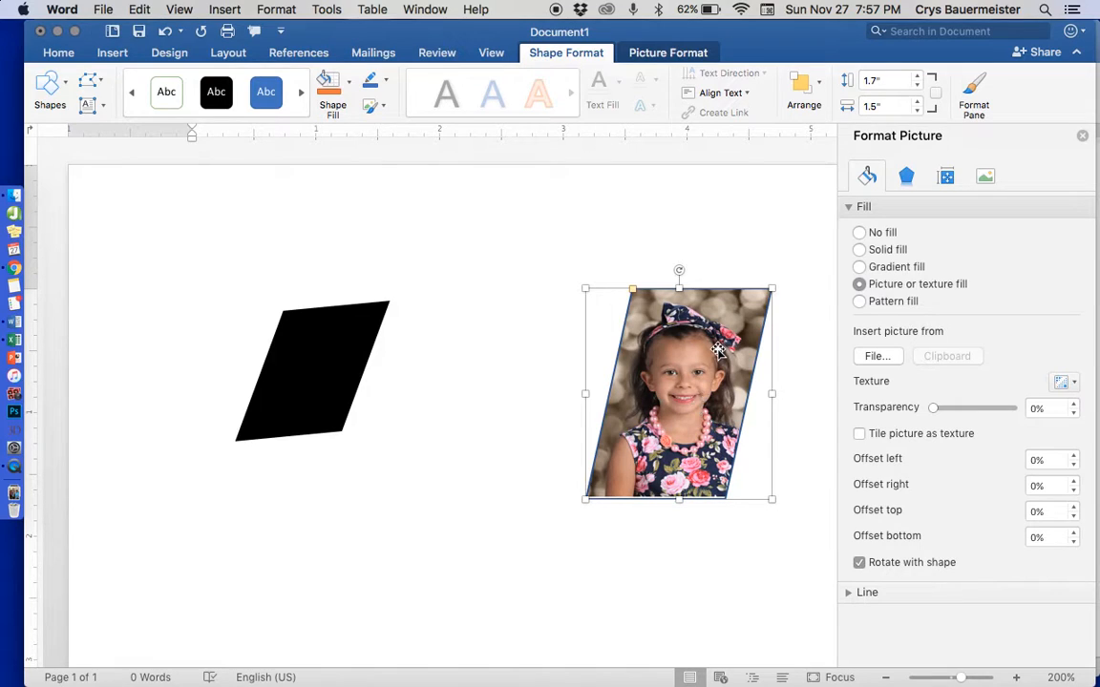
# Step: Switch the parallelogram to a solid purple fill and check the available fill colors without picking a new one
pyautogui.click(861, 250)
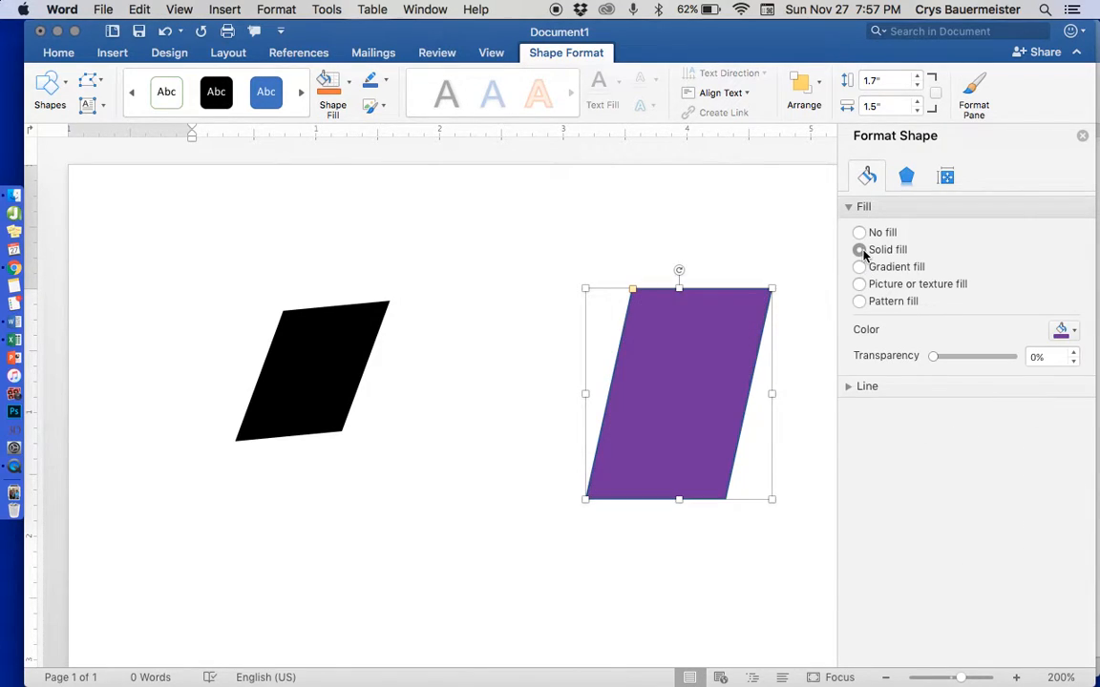
pyautogui.click(1074, 331)
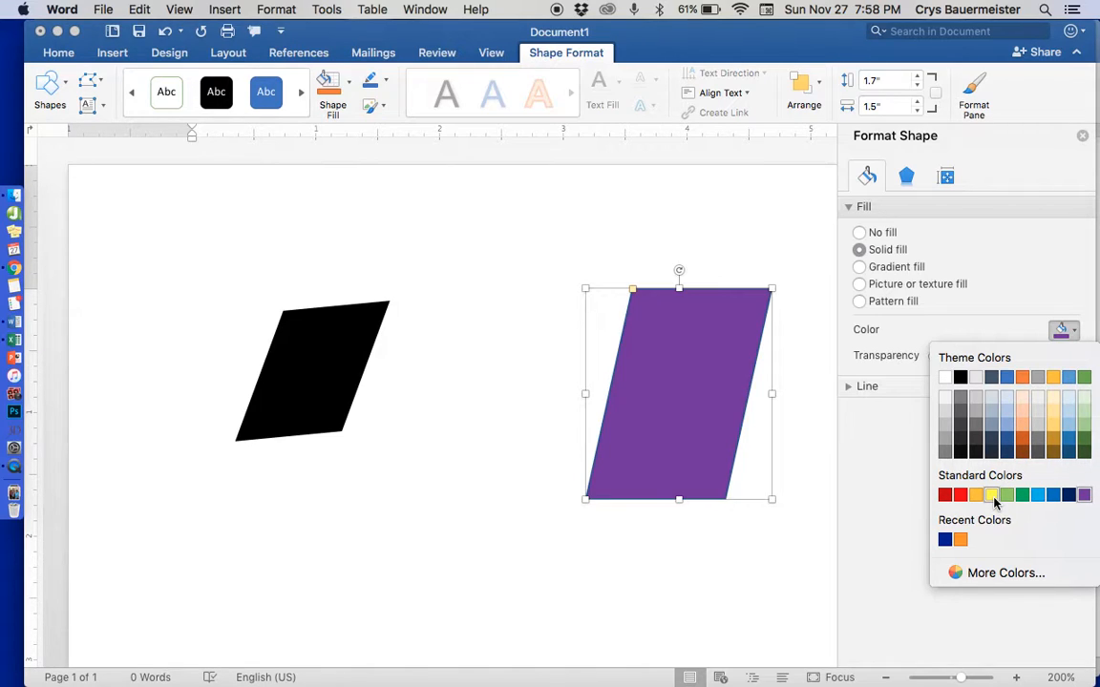
pyautogui.click(873, 402)
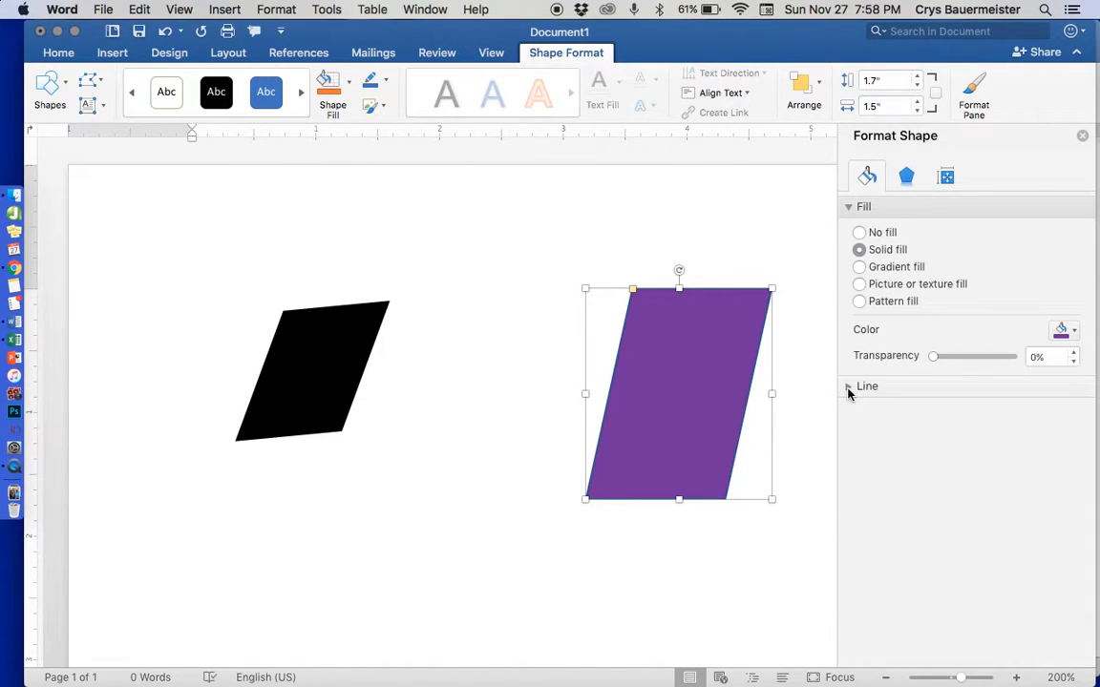
# Step: Try the parallelogram with no outline, and switch its outline back to a solid line
pyautogui.click(847, 388)
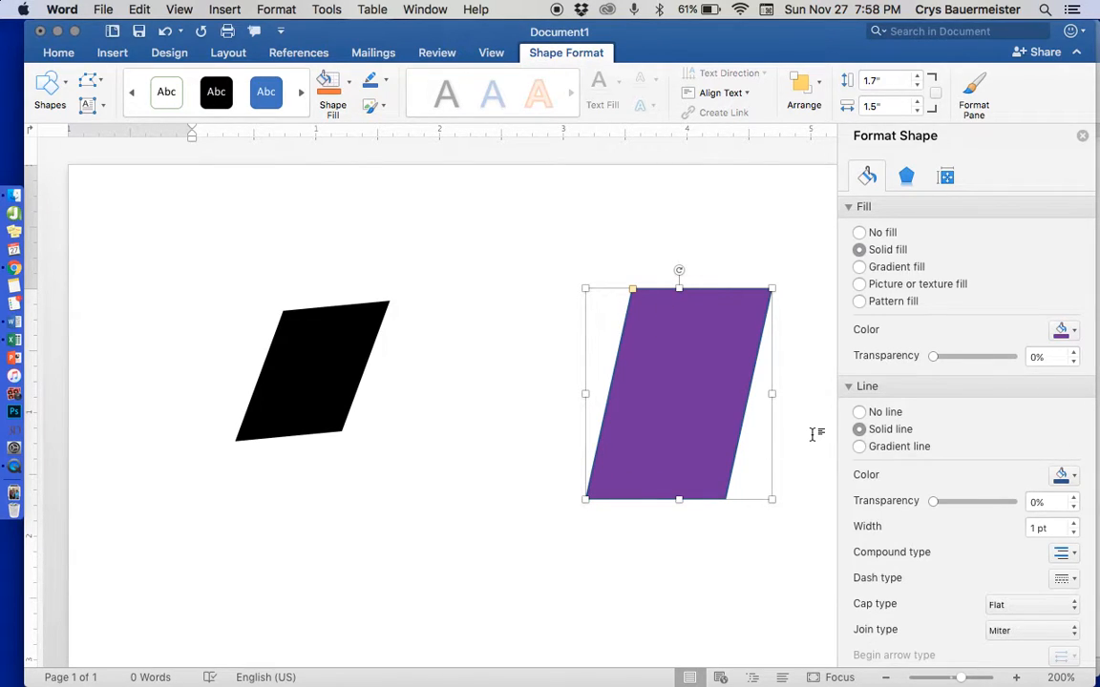
pyautogui.click(860, 413)
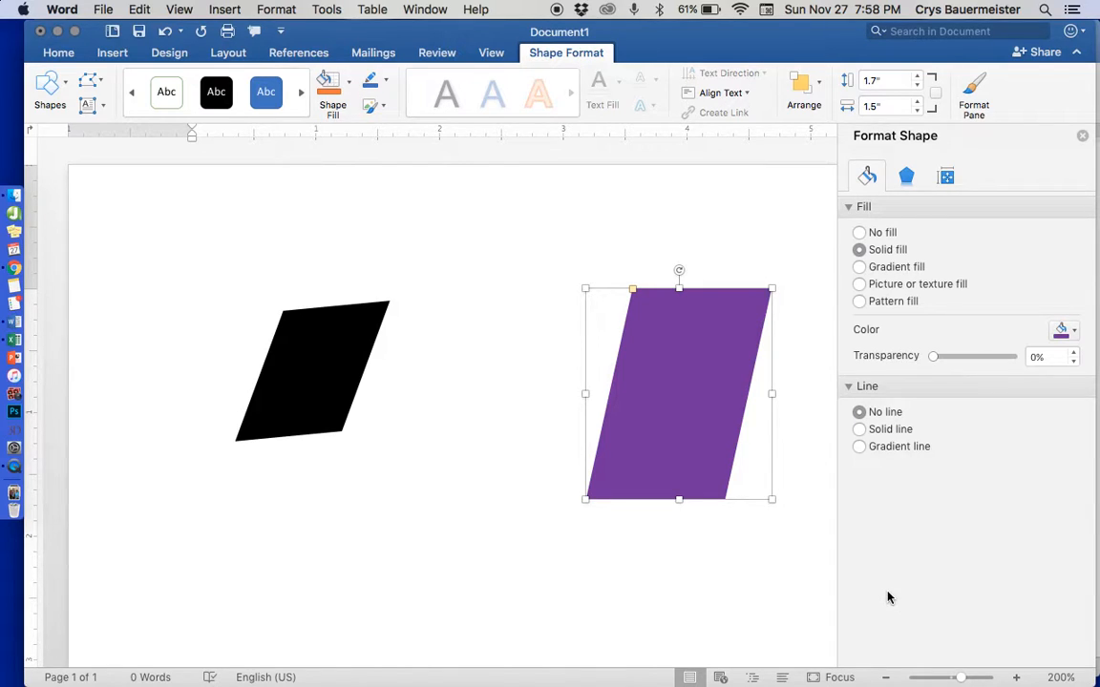
pyautogui.click(860, 430)
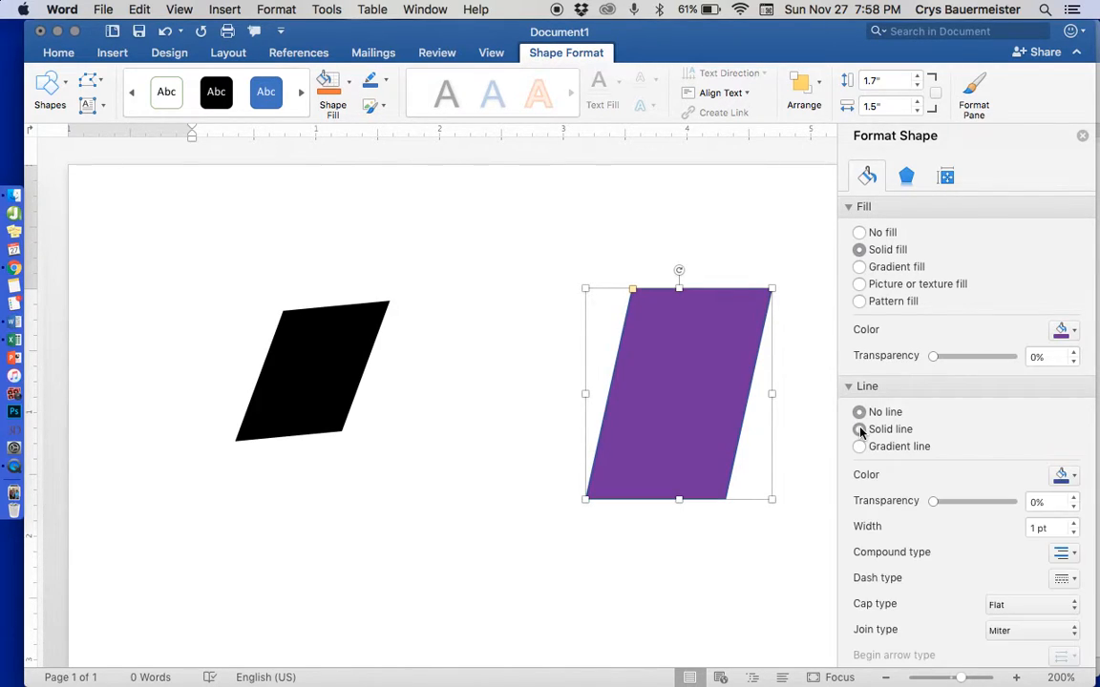
# Step: Set the parallelogram's solid outline color to standard green
pyautogui.click(847, 206)
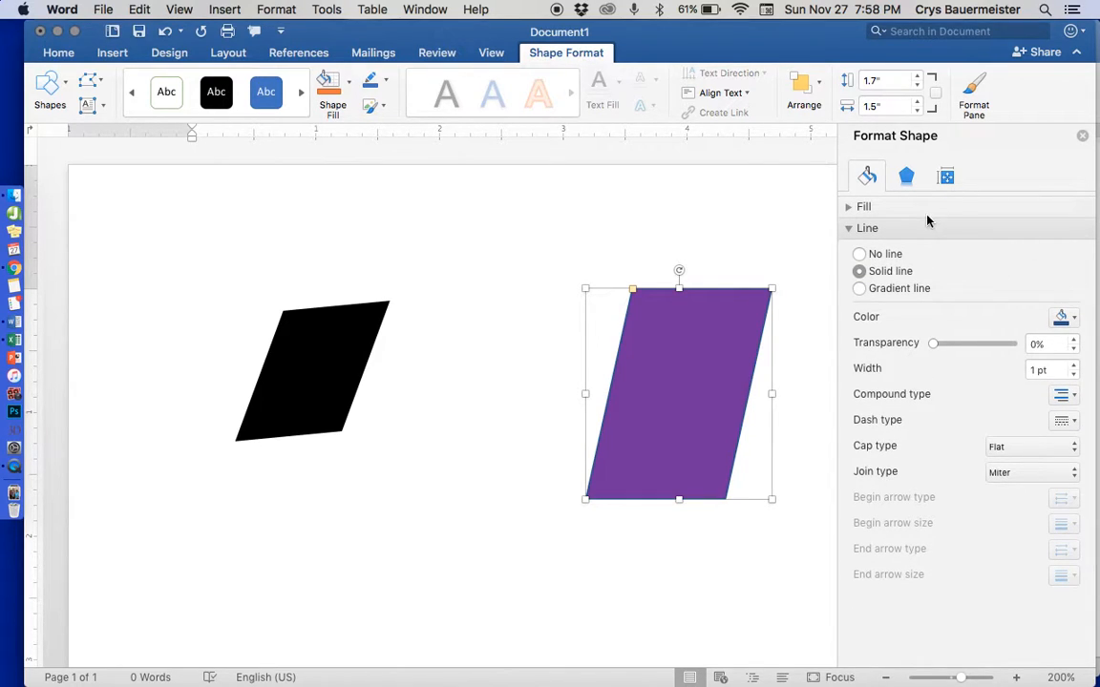
pyautogui.click(1072, 318)
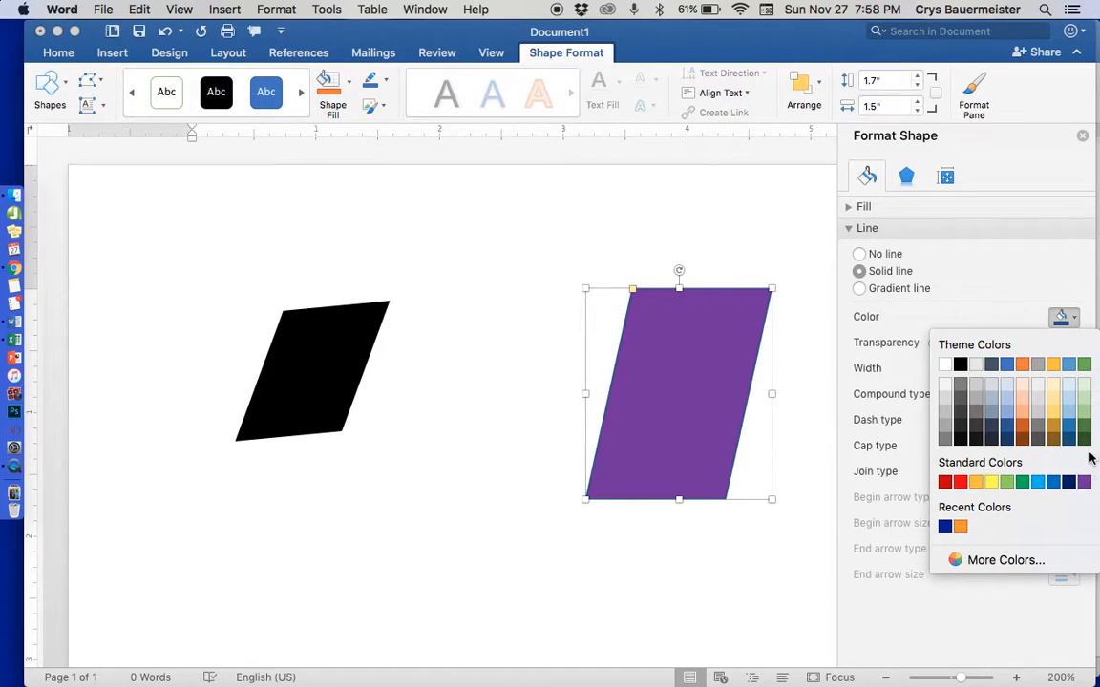
pyautogui.click(1021, 483)
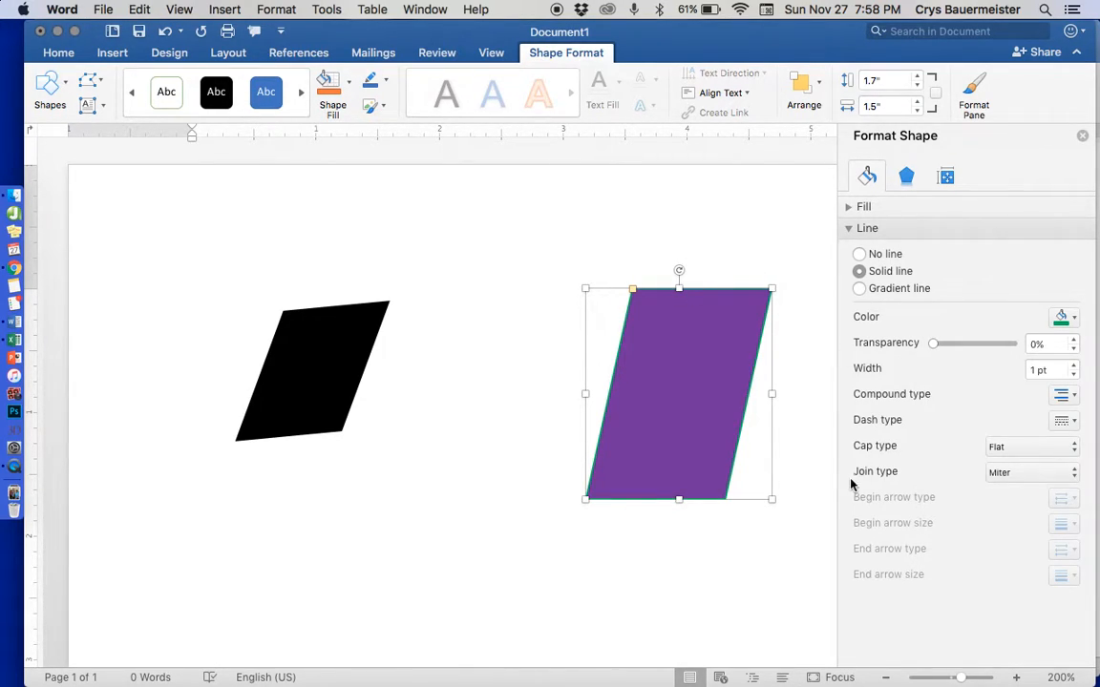
# Step: Increase the parallelogram's outline width gradually to 10 pt
pyautogui.click(1074, 366)
pyautogui.click(1073, 366)
pyautogui.click(1074, 367)
pyautogui.click(1074, 366)
pyautogui.click(1074, 366)
pyautogui.click(1074, 366)
pyautogui.click(1073, 367)
pyautogui.click(1074, 367)
pyautogui.click(1074, 366)
pyautogui.click(1074, 367)
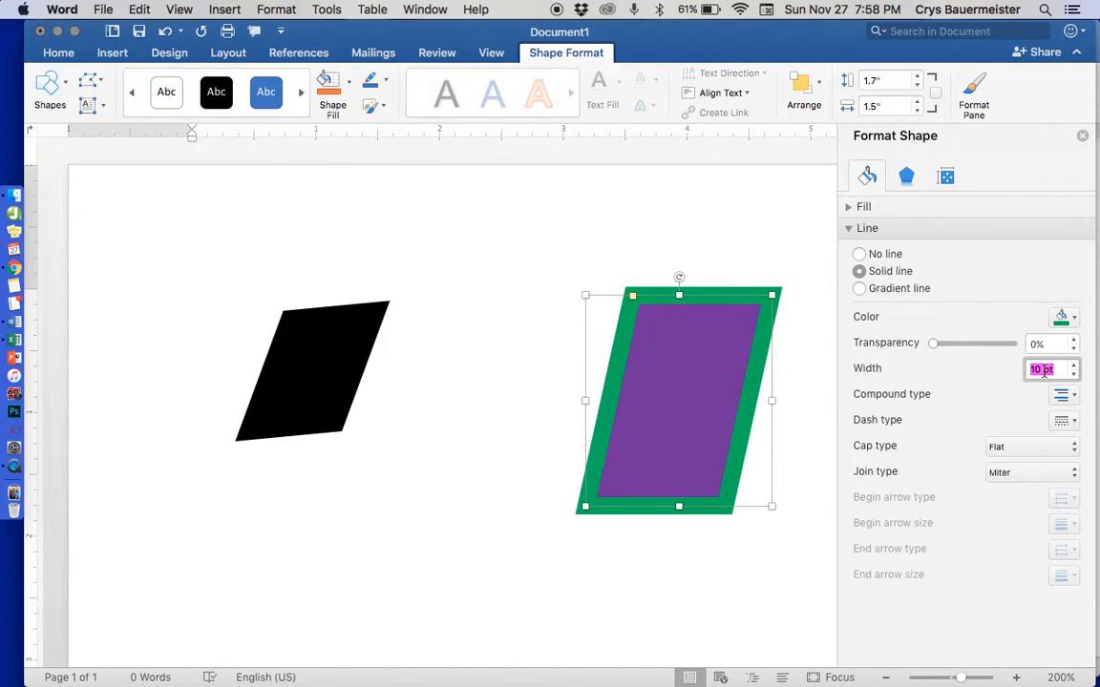
# Step: Try a 25 pt outline width on the parallelogram and reduce it to 2 pt
pyautogui.write('25')
pyautogui.press('Return')
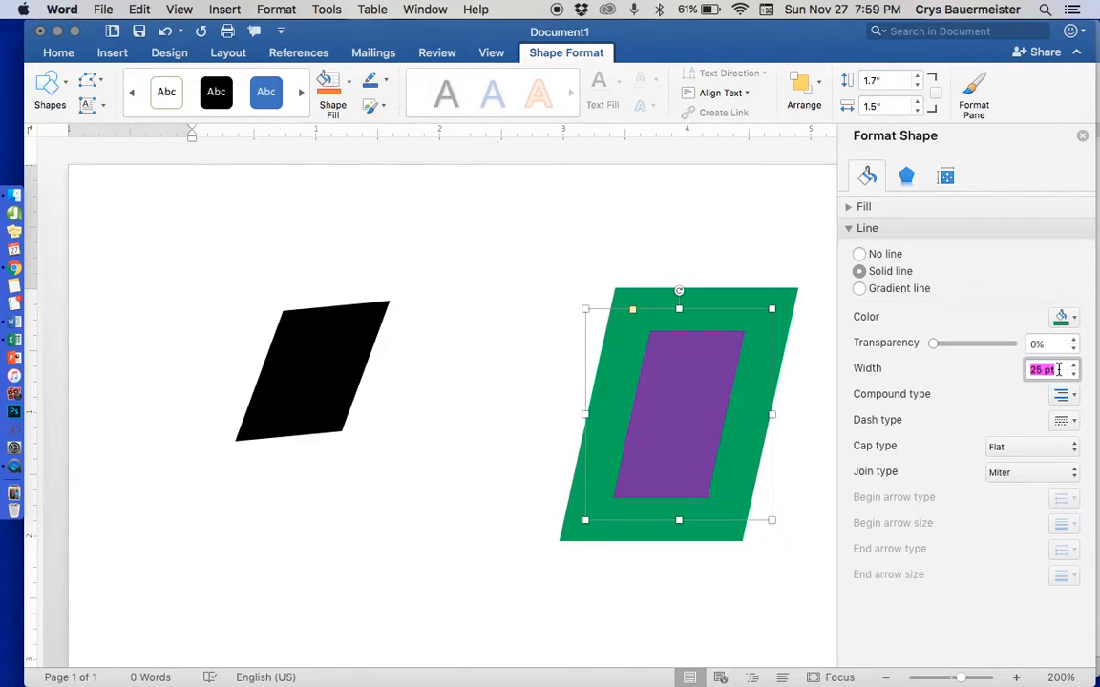
pyautogui.write('2')
pyautogui.press('Return')
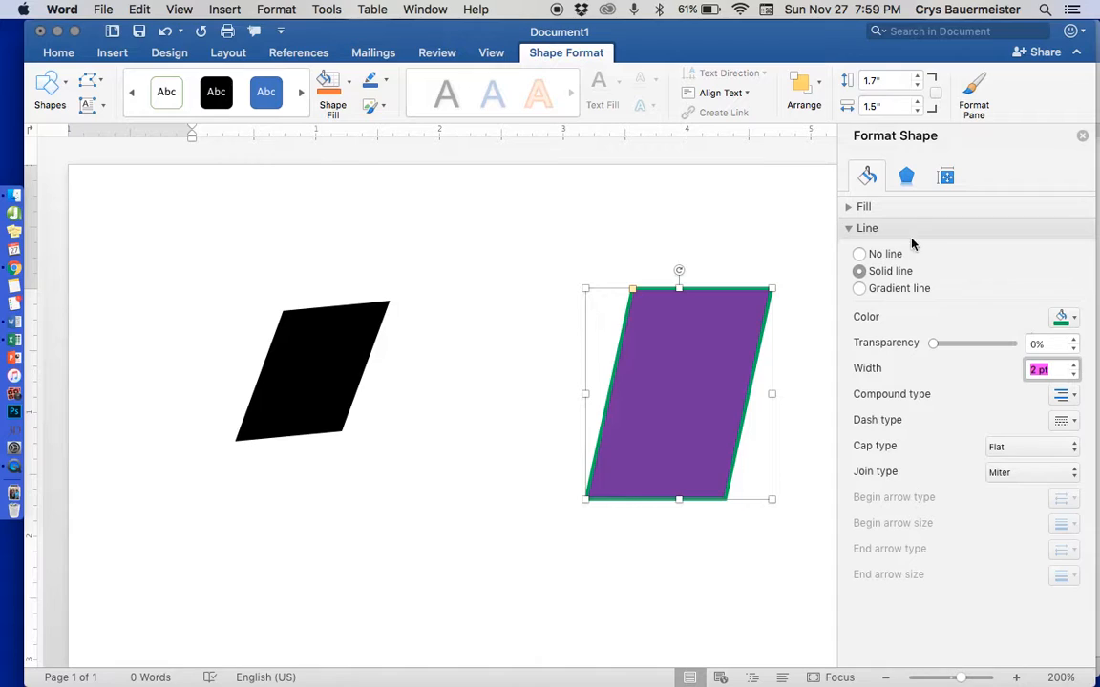
# Step: Try a gradient line on the parallelogram's outline, view it with the shape deselected, and return to the solid line
pyautogui.click(859, 289)
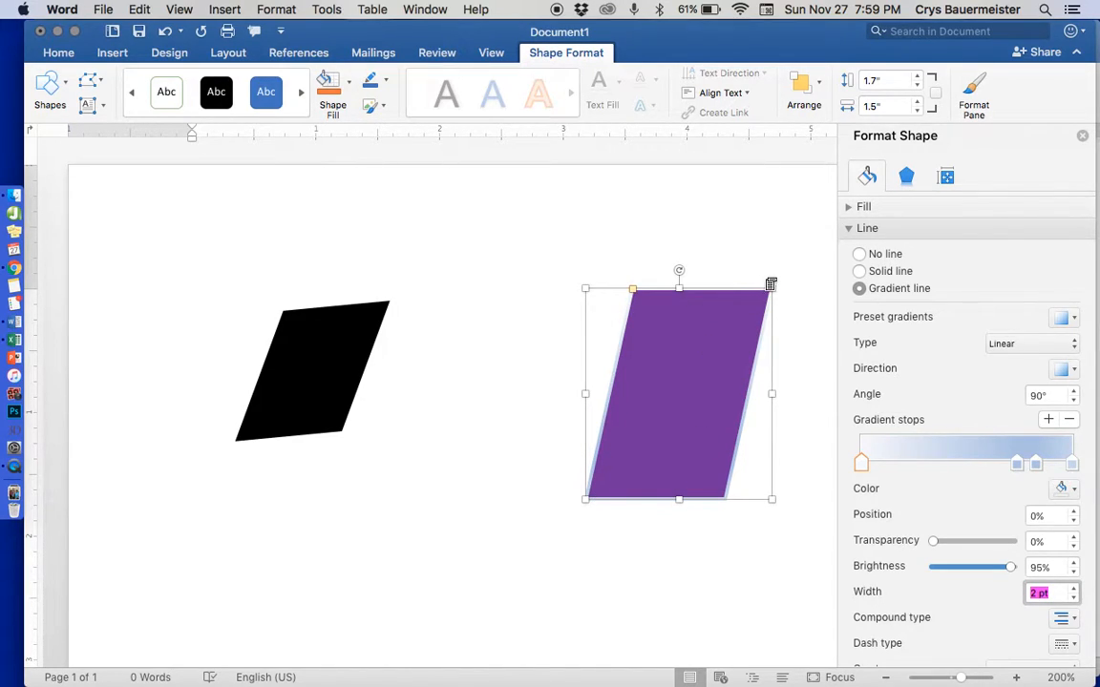
pyautogui.click(532, 374)
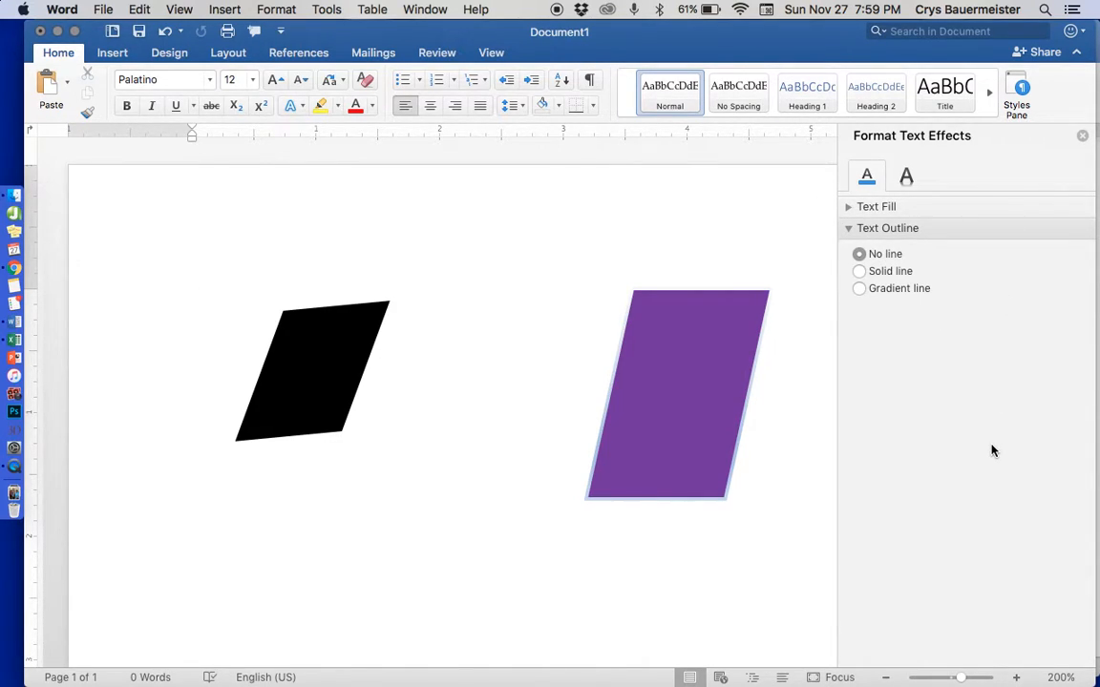
pyautogui.click(675, 372)
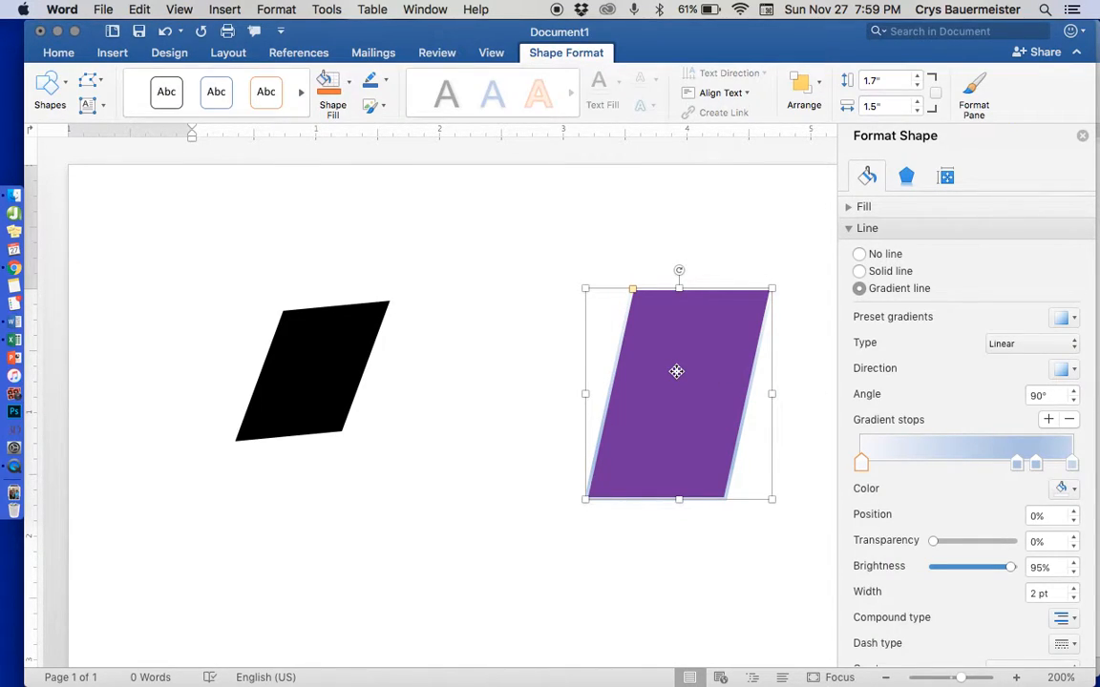
pyautogui.click(858, 271)
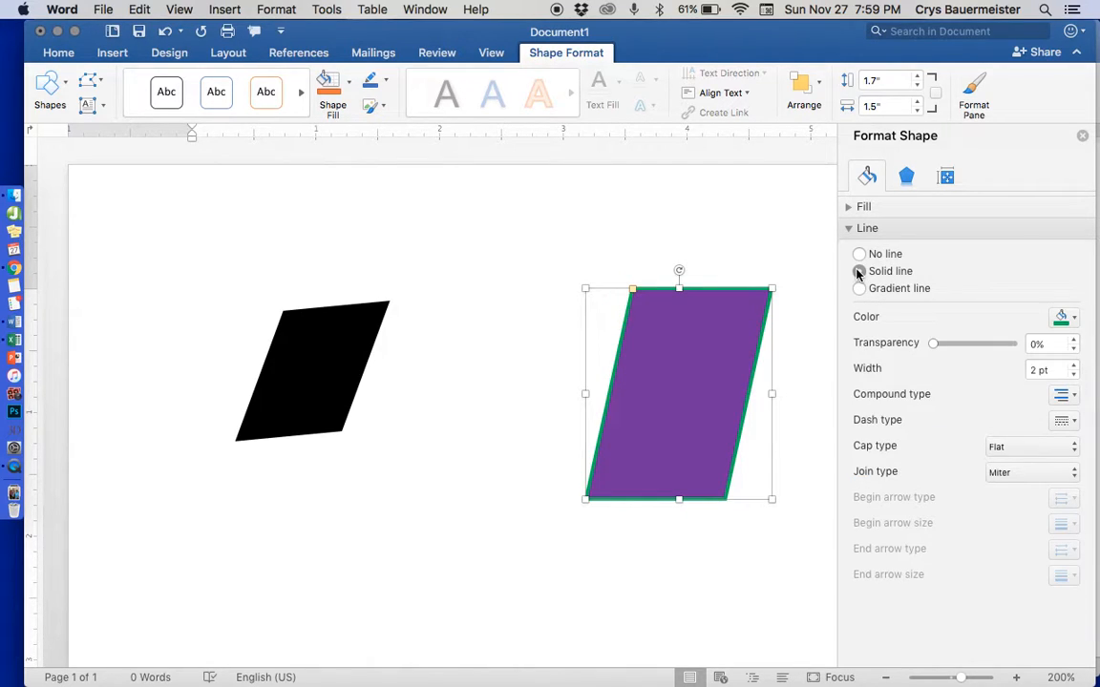
# Step: Increase the parallelogram's outline width to 4 pt and apply a compound type with two parallel lines
pyautogui.click(1073, 366)
pyautogui.click(1073, 367)
pyautogui.click(1073, 367)
pyautogui.click(1073, 367)
pyautogui.click(1073, 366)
pyautogui.click(1073, 367)
pyautogui.click(1073, 367)
pyautogui.click(1073, 366)
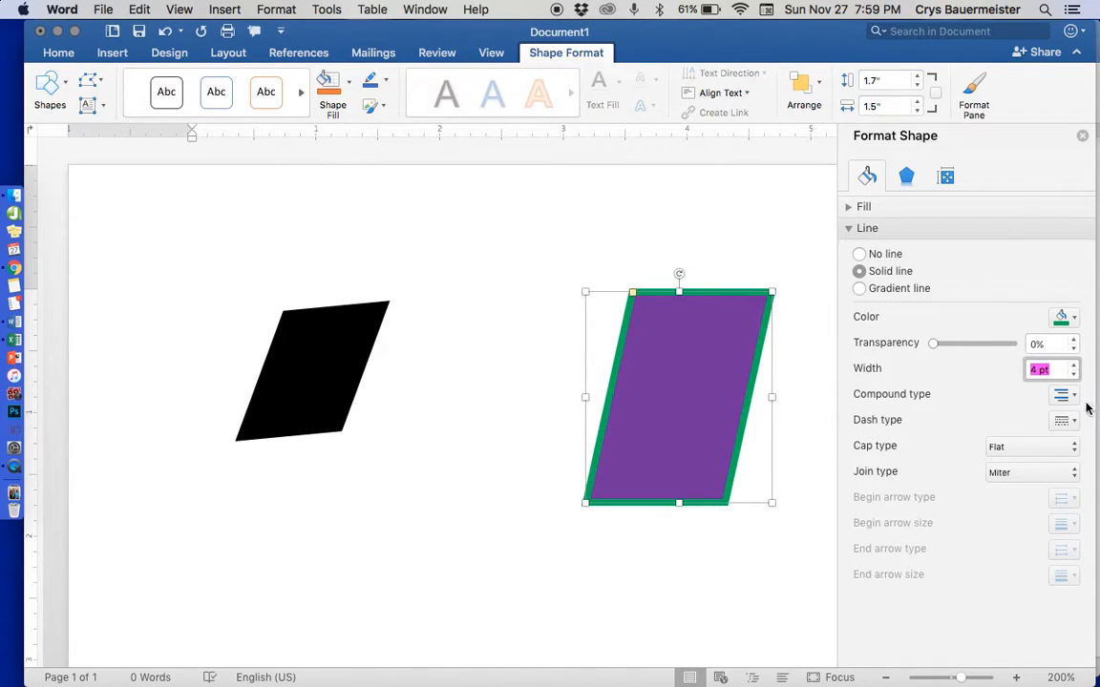
pyautogui.click(1073, 397)
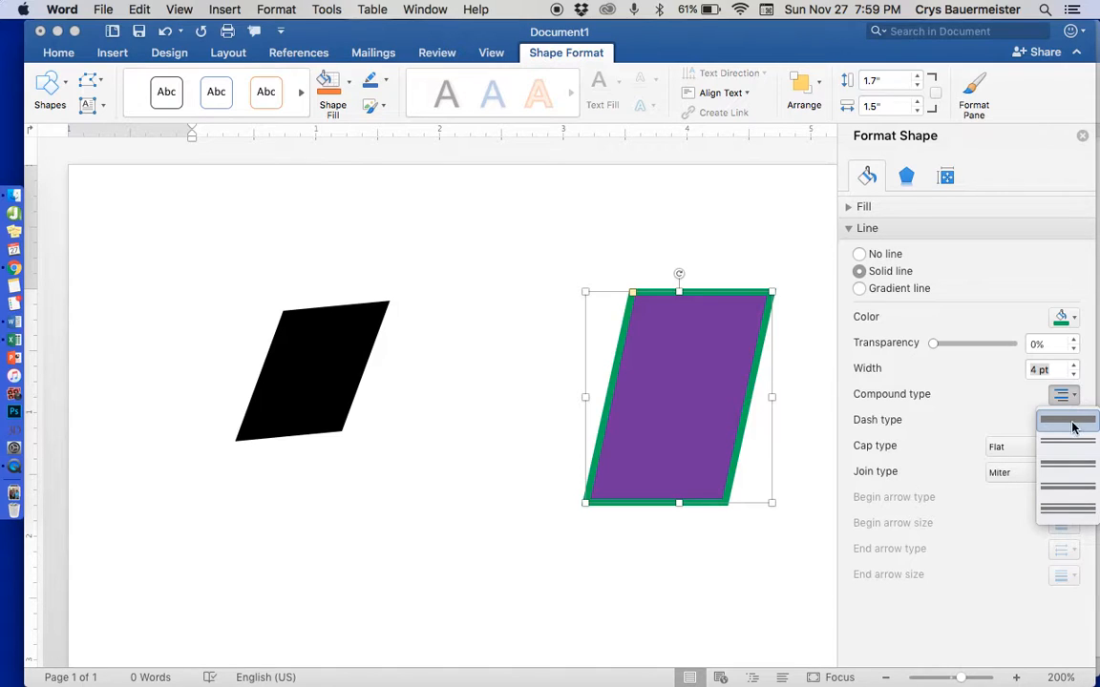
pyautogui.click(1068, 454)
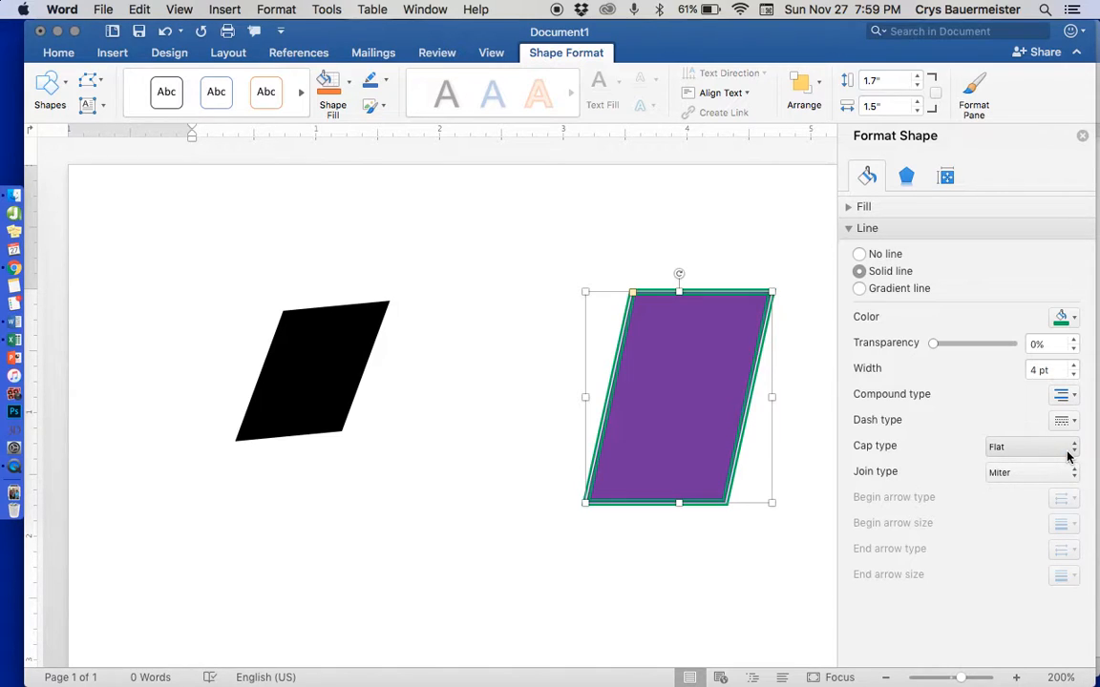
pyautogui.click(811, 412)
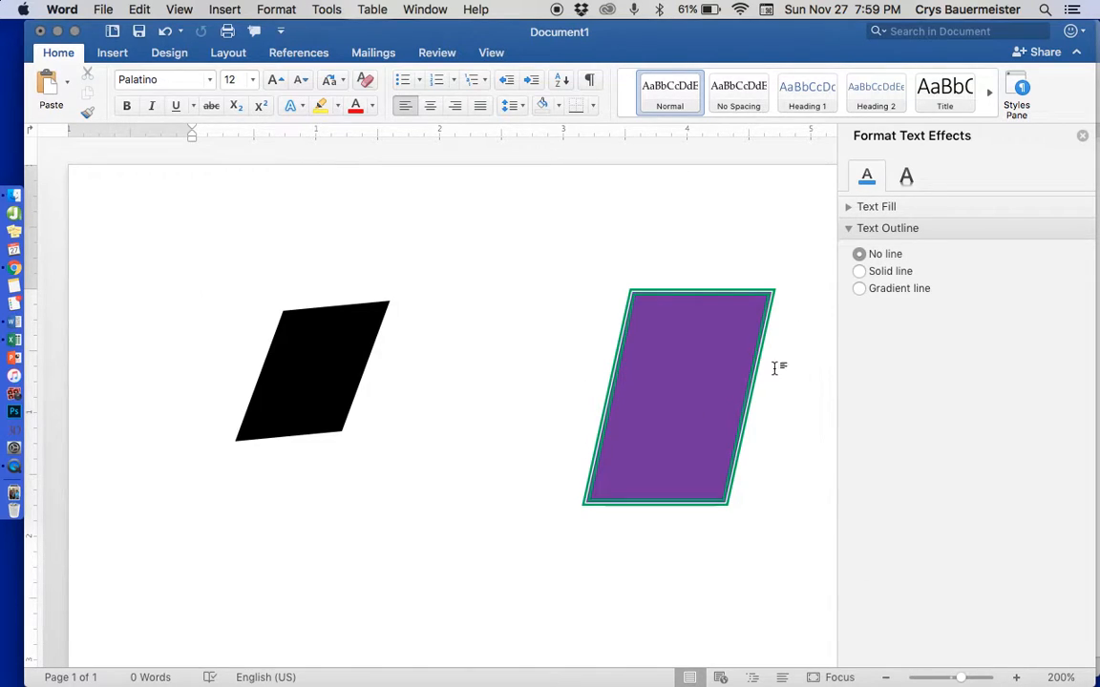
# Step: Reduce the parallelogram's double outline to 2 pt for comparison, raise its width to 4.5 pt, and deselect the shape
pyautogui.click(736, 319)
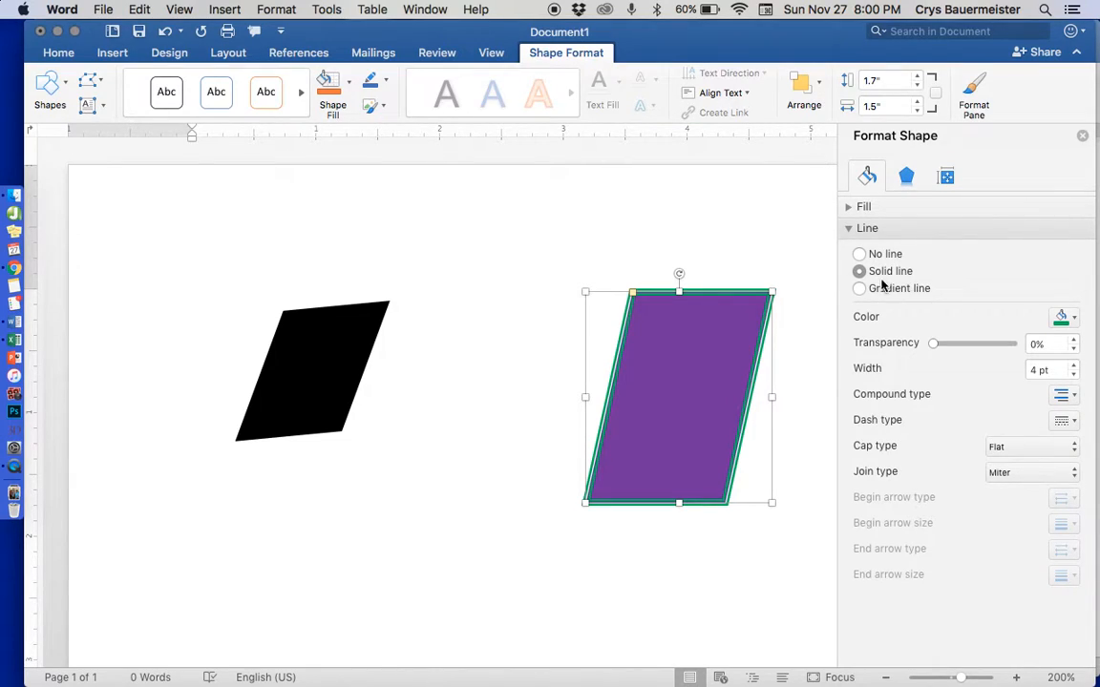
pyautogui.moveTo(1036, 368); pyautogui.dragTo(1011, 371)
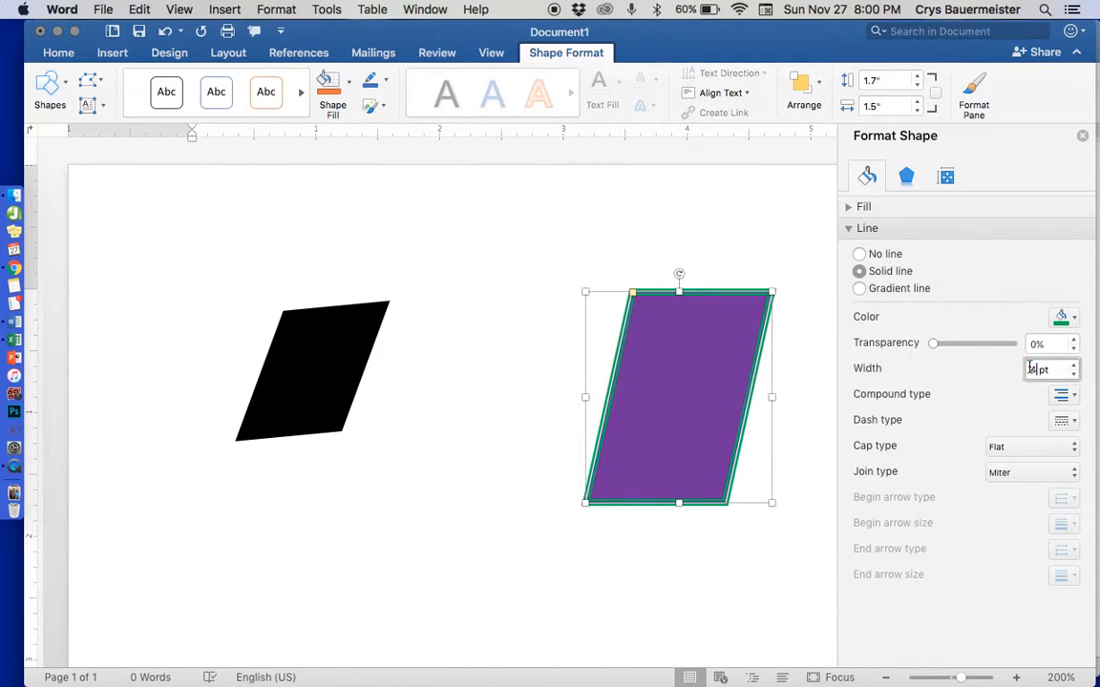
pyautogui.write('2')
pyautogui.press('Return')
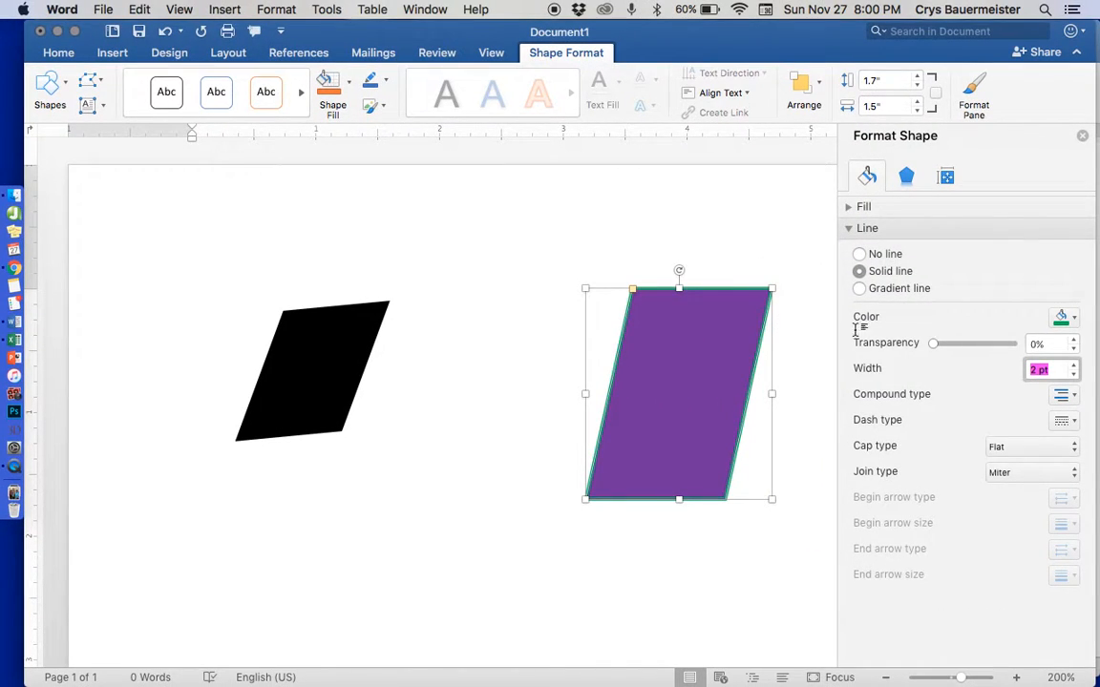
pyautogui.click(1074, 366)
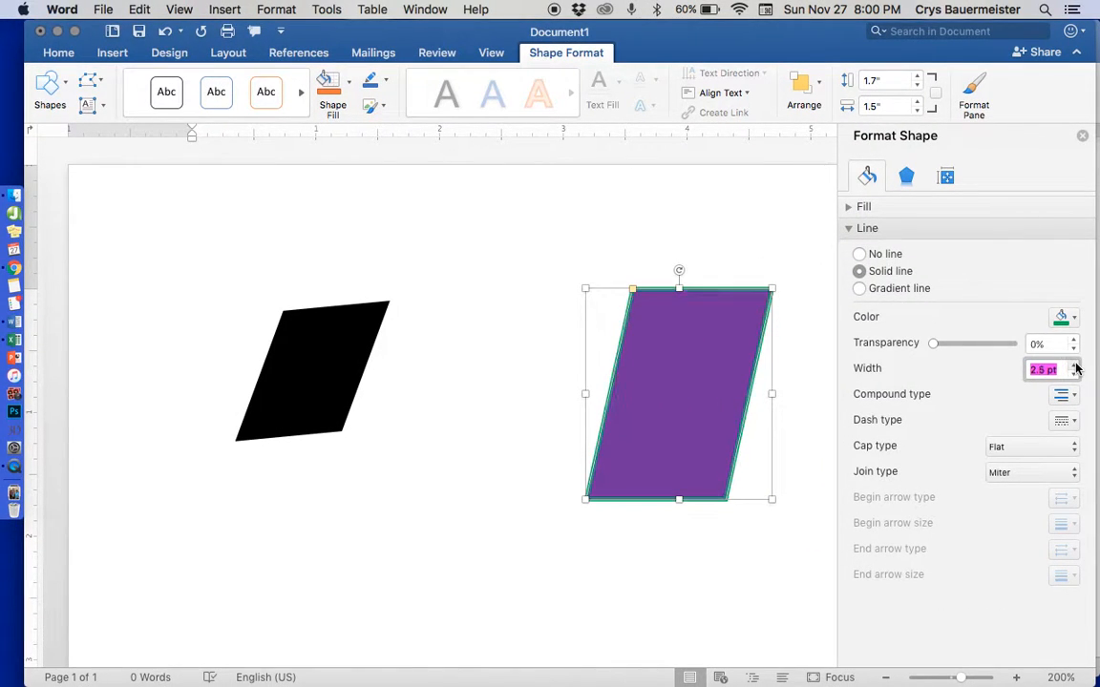
pyautogui.click(1075, 366)
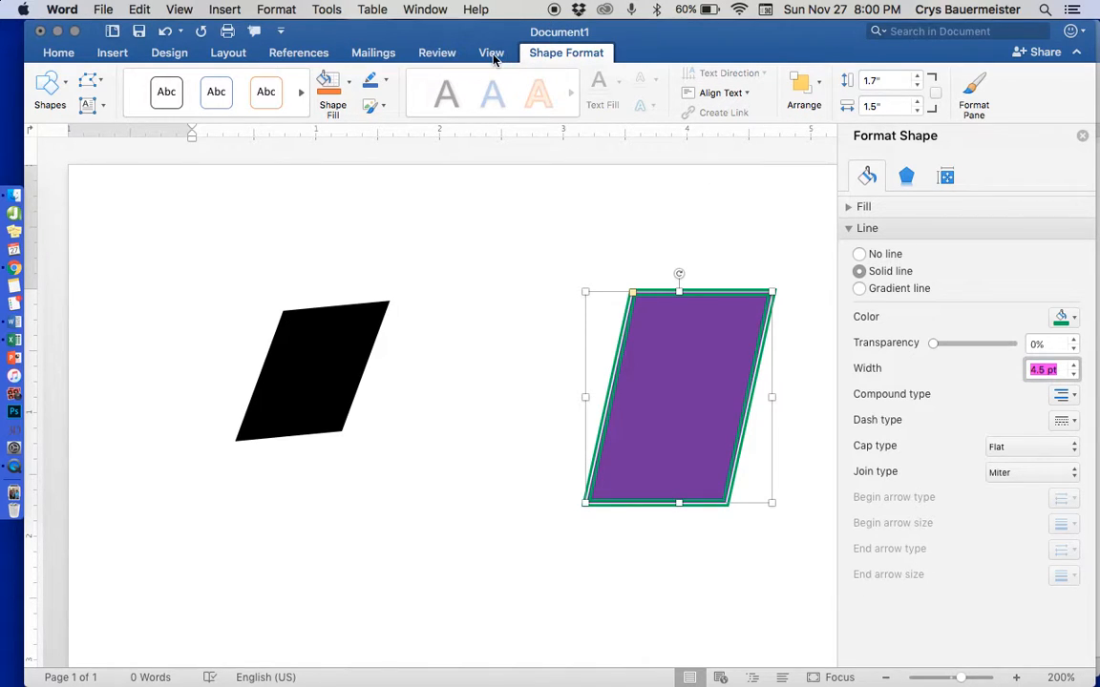
pyautogui.click(811, 439)
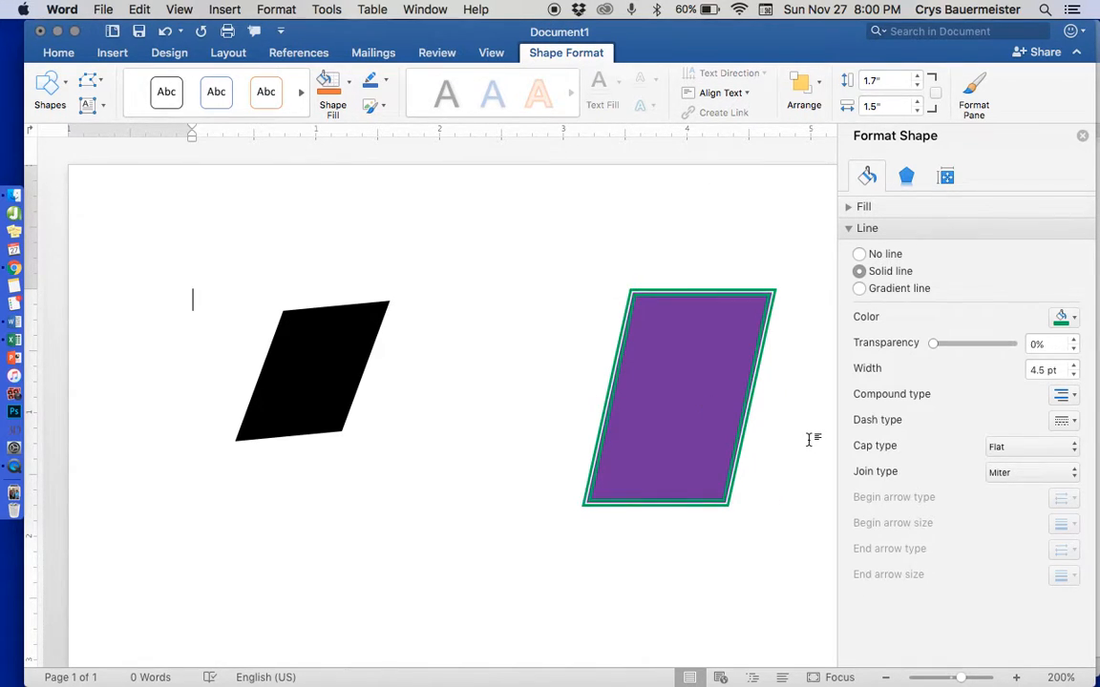
# Step: Give the purple parallelogram's outline the compound type with one thick and one thin line, and review the other compound types
pyautogui.click(687, 355)
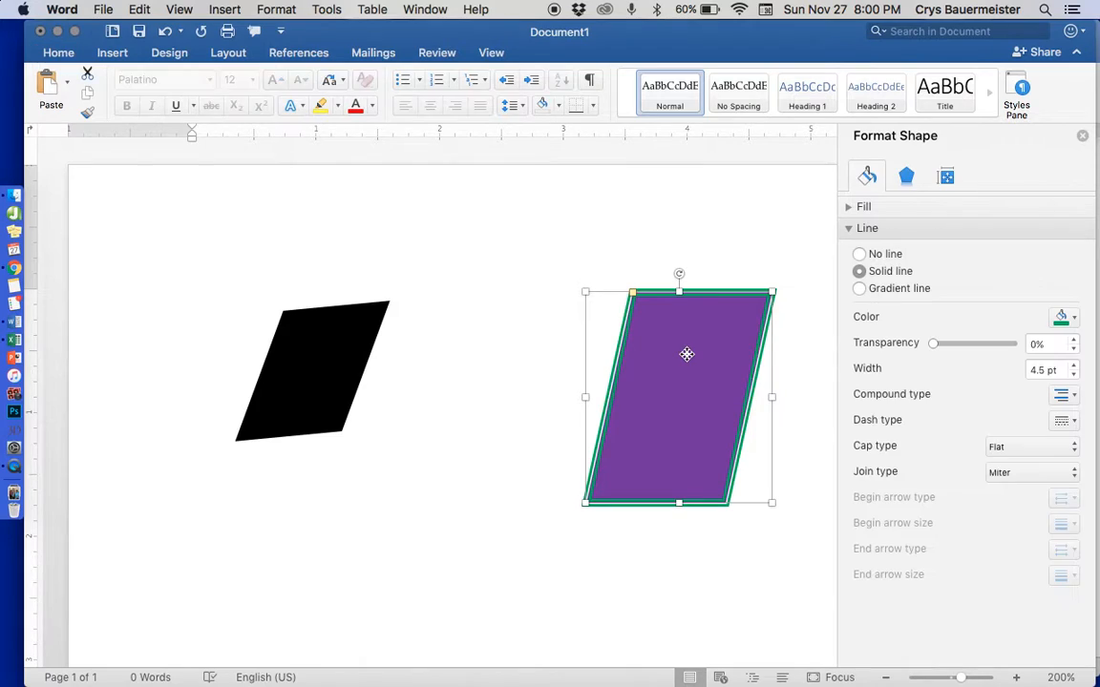
pyautogui.click(1062, 394)
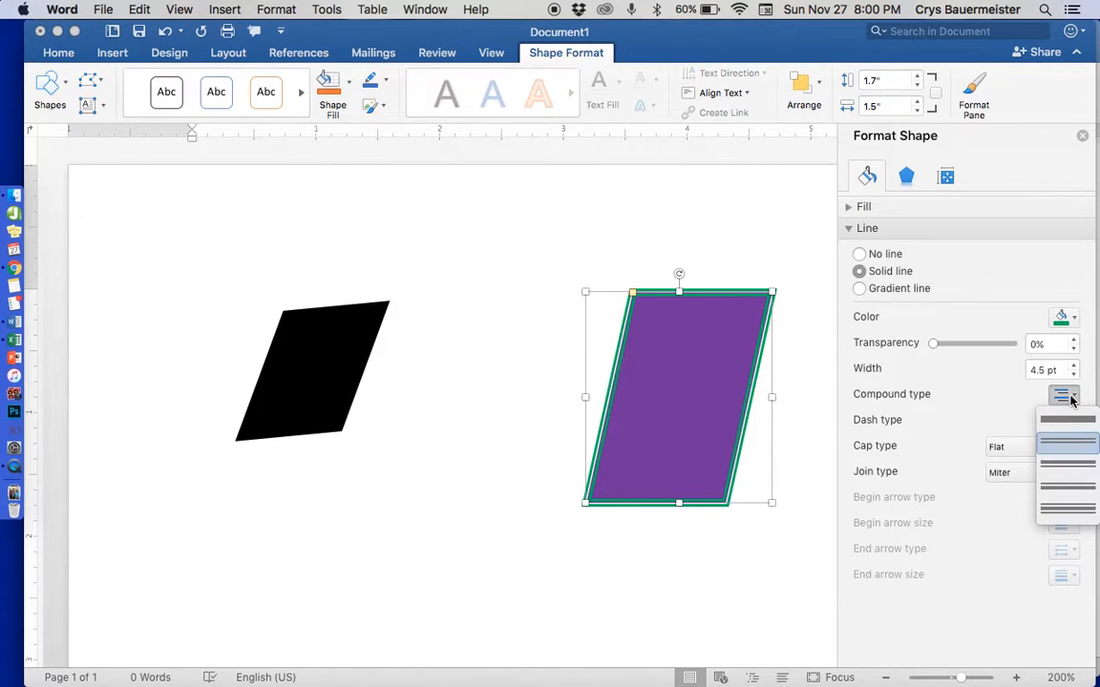
pyautogui.click(1077, 471)
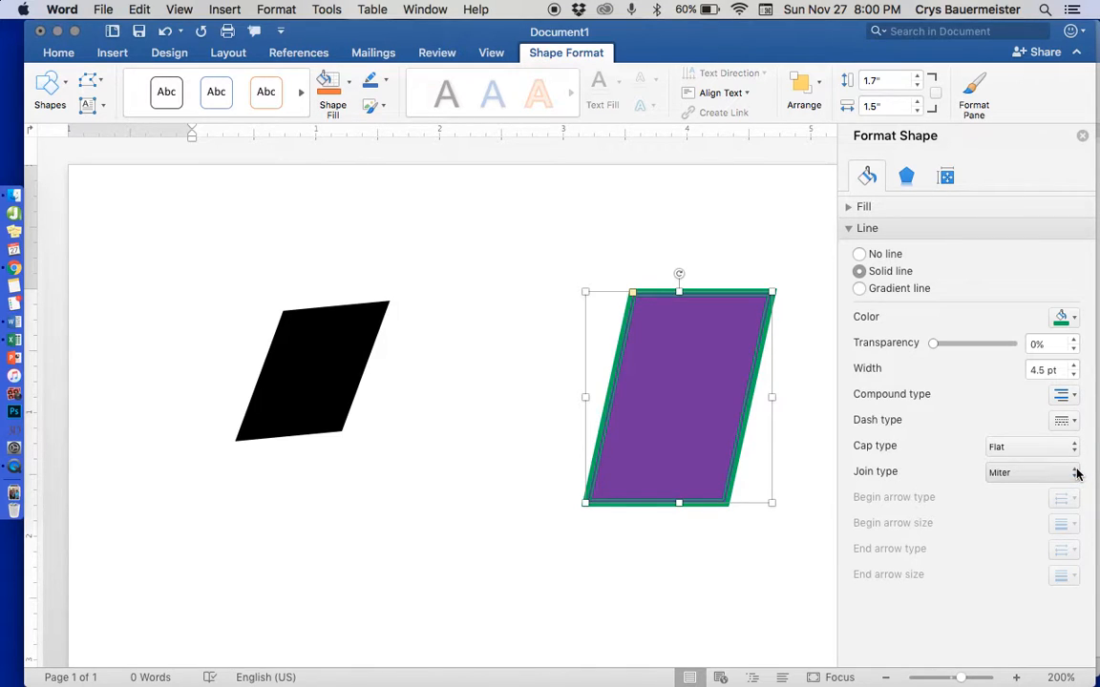
pyautogui.click(1071, 396)
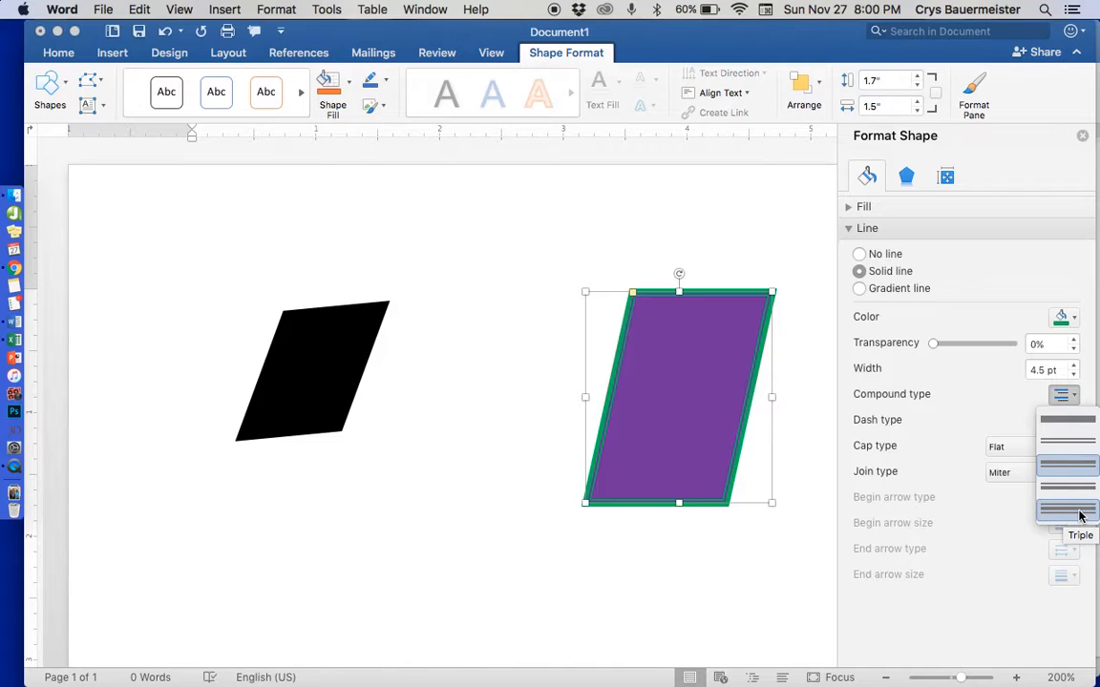
pyautogui.click(977, 369)
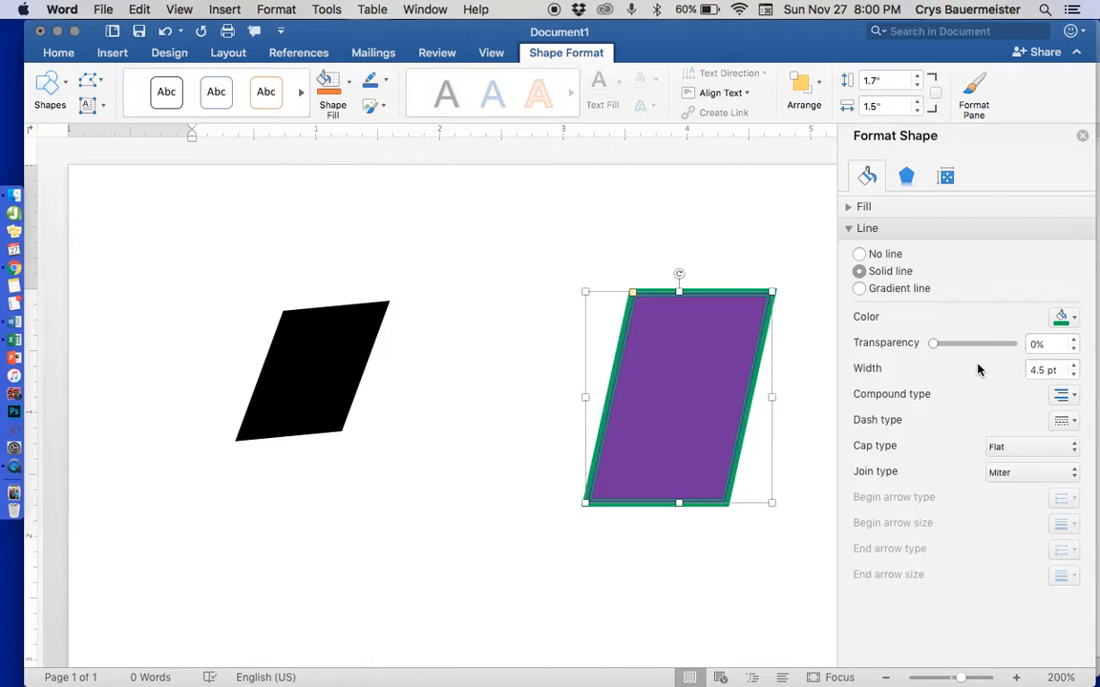
# Step: Try a dotted dash type and a long dash with two dots on the purple parallelogram's outline
pyautogui.click(1072, 424)
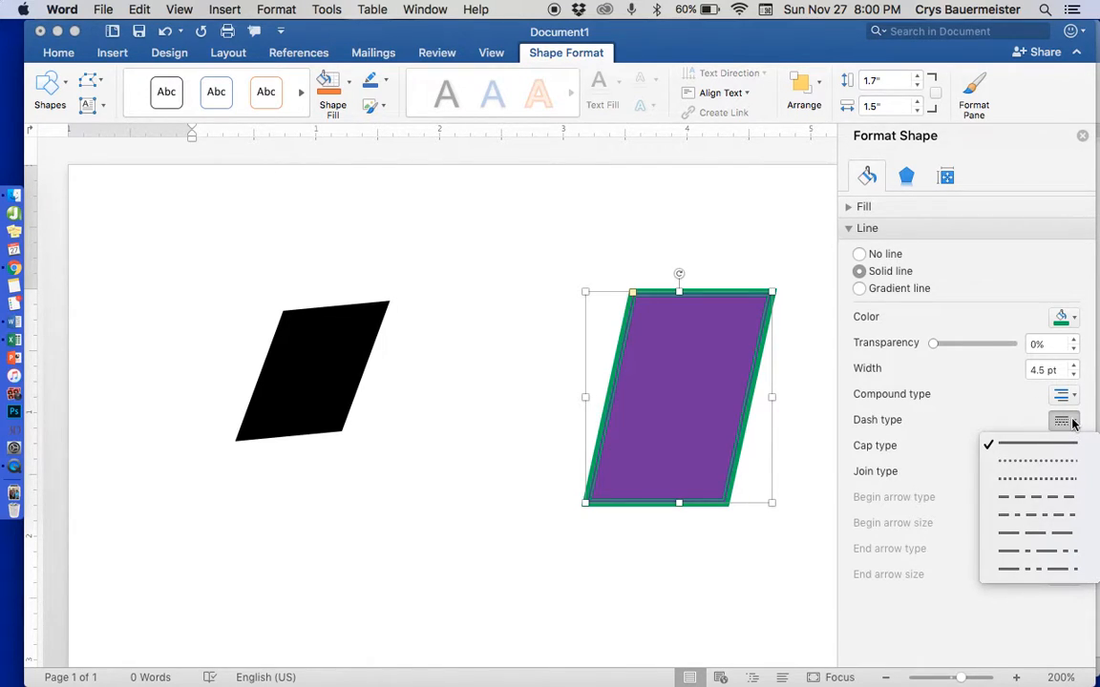
pyautogui.click(1072, 424)
pyautogui.click(1072, 424)
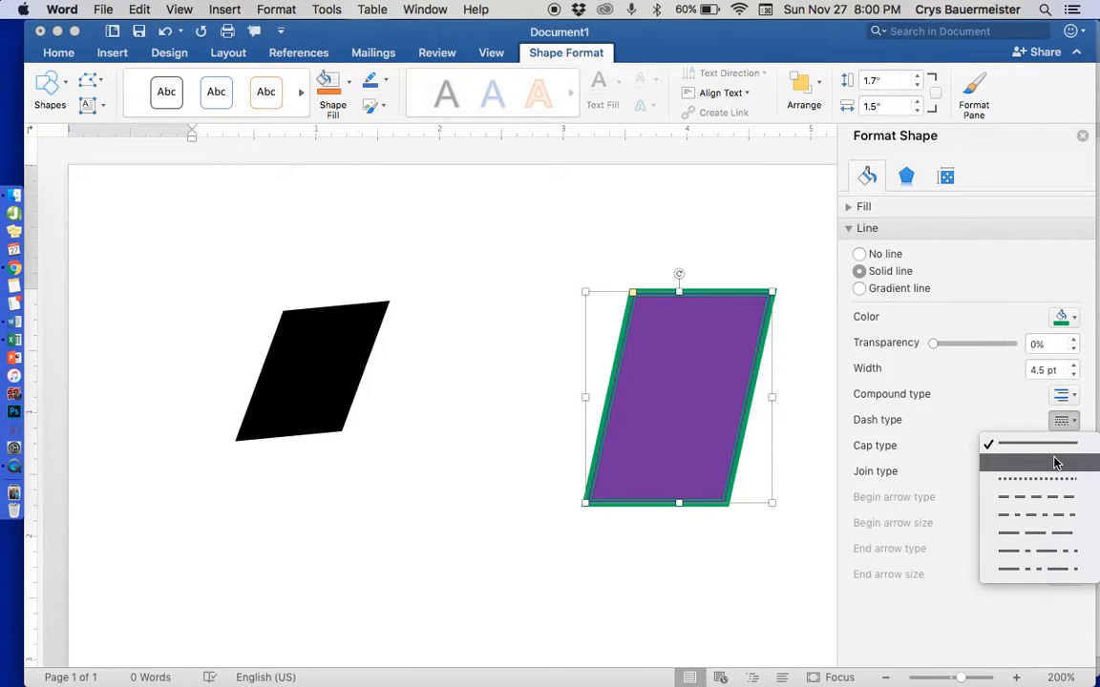
pyautogui.click(1055, 461)
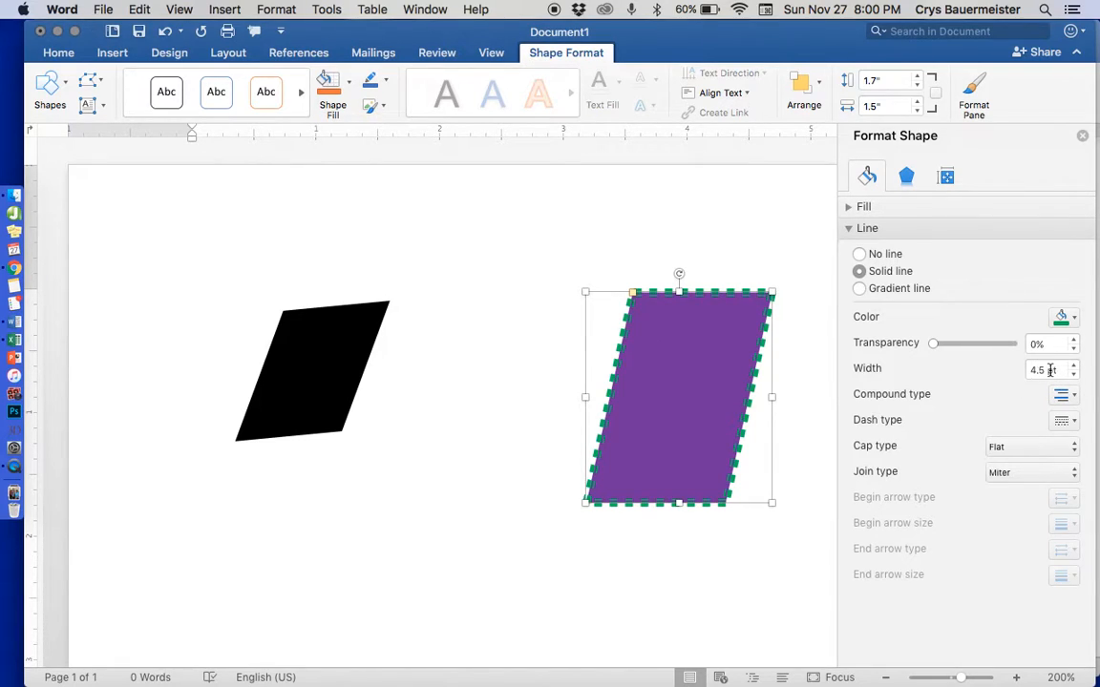
pyautogui.click(1073, 424)
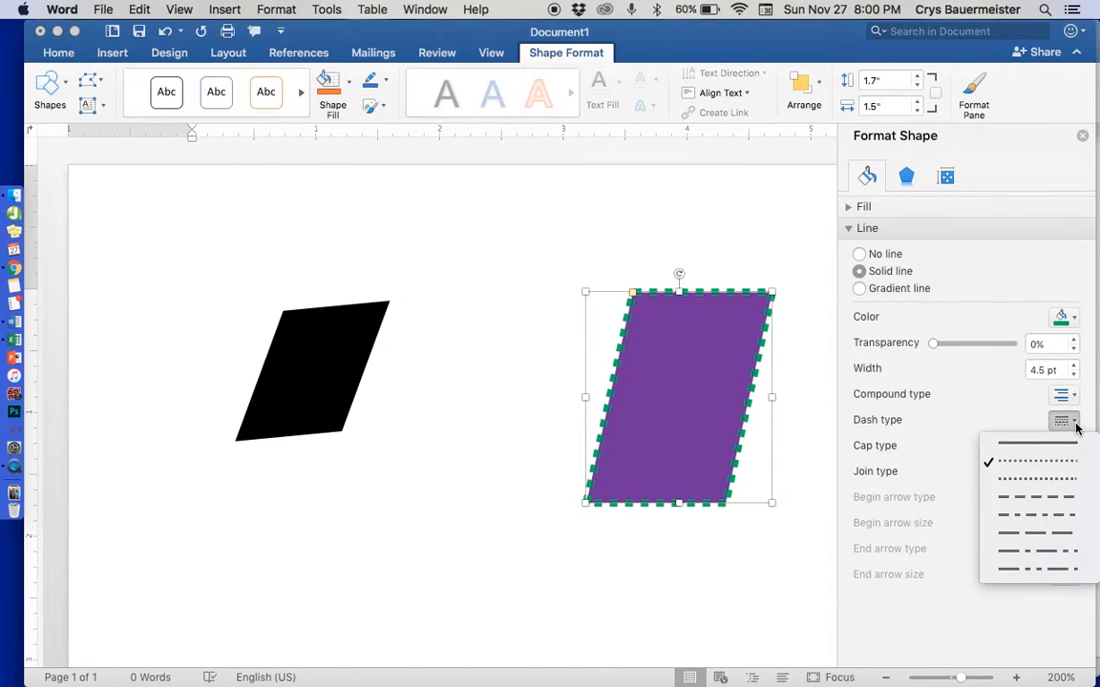
pyautogui.click(1059, 570)
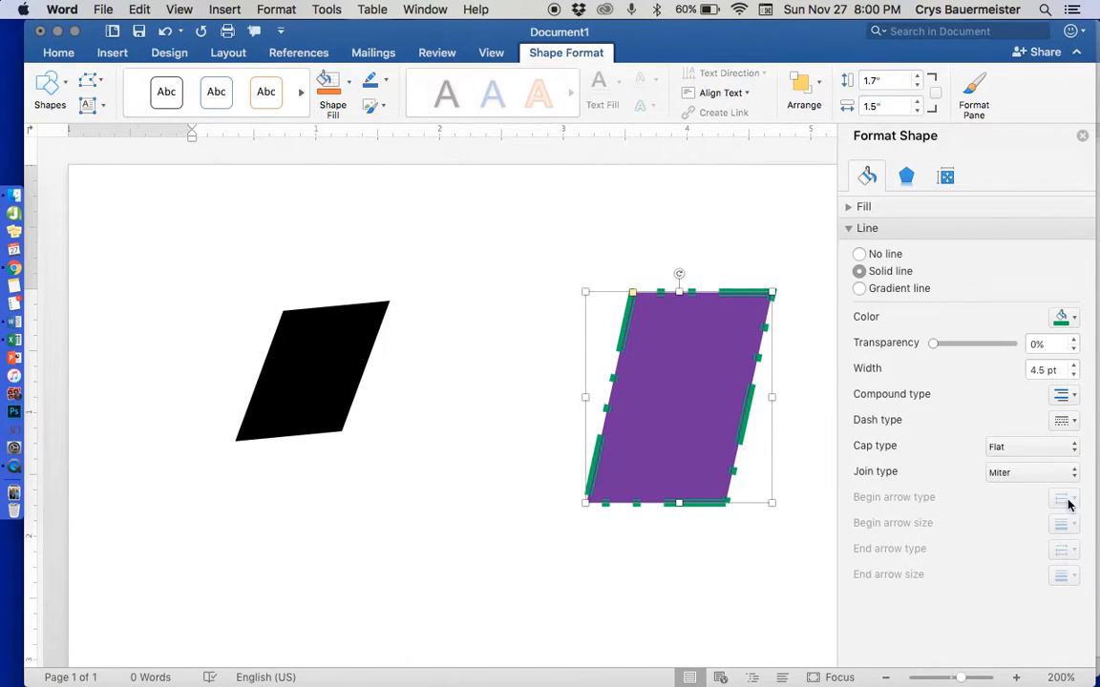
# Step: Apply the short, evenly dashed dash type to the purple parallelogram's outline, review the other patterns, and deselect the shape
pyautogui.click(1072, 422)
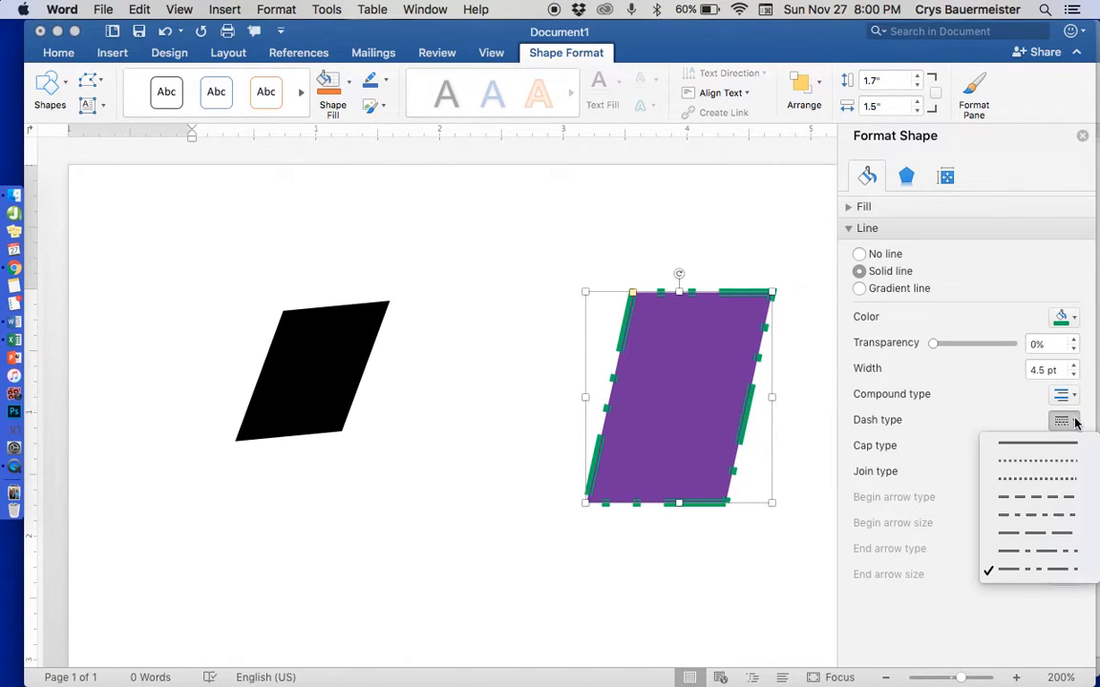
pyautogui.click(1043, 498)
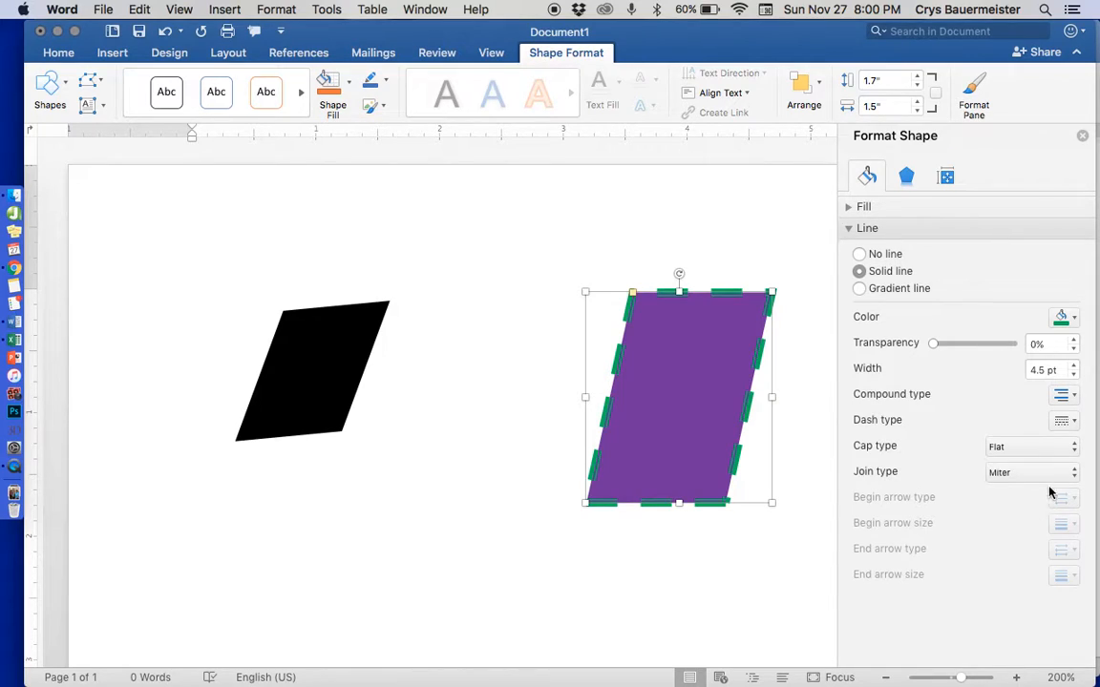
pyautogui.click(1072, 422)
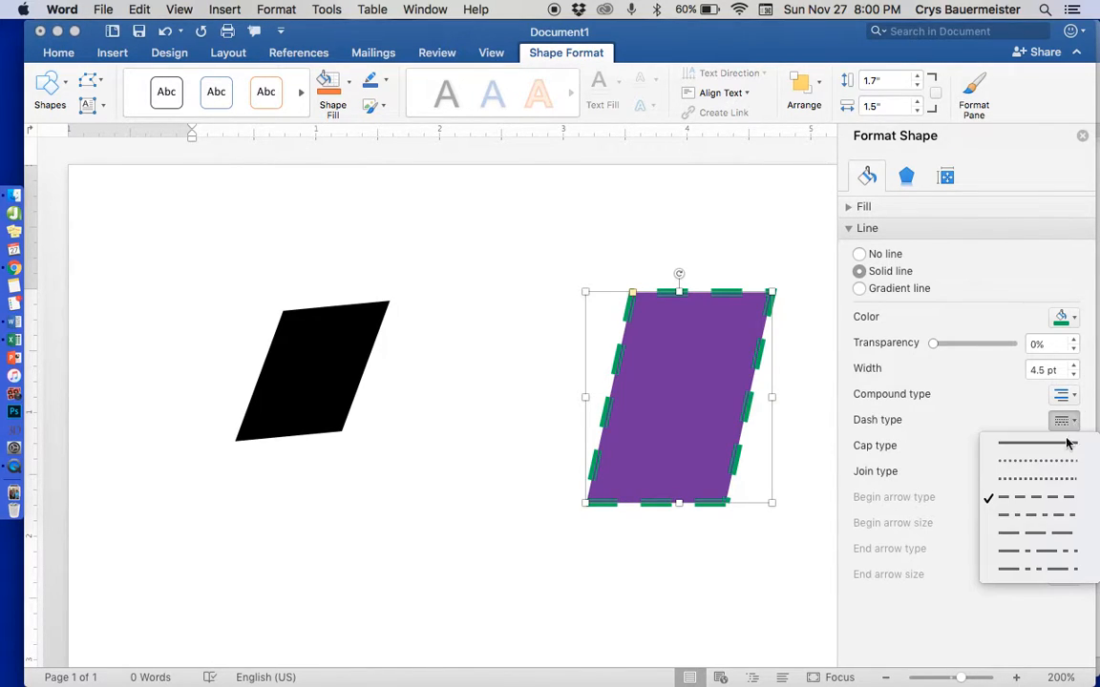
pyautogui.click(652, 576)
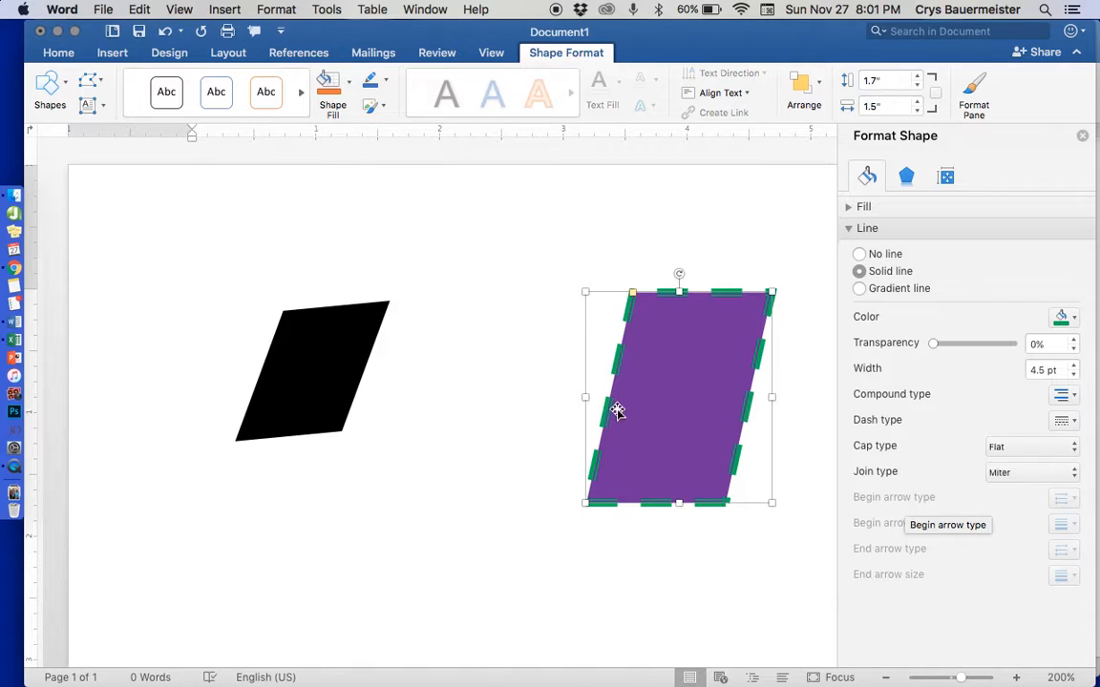
pyautogui.click(449, 404)
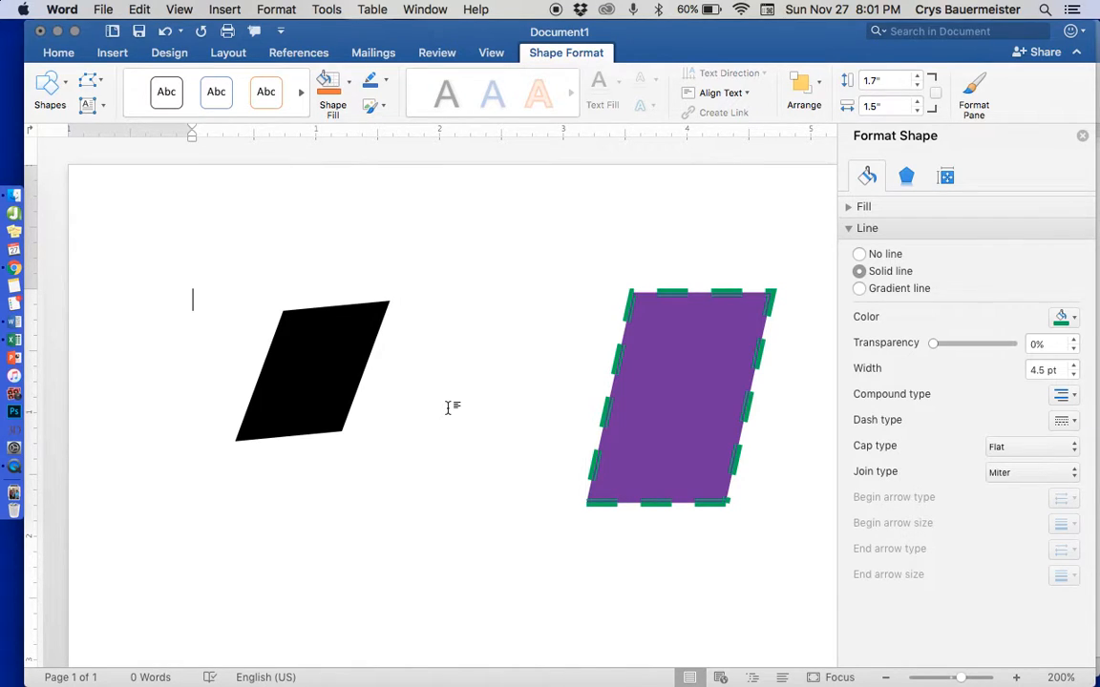
# Step: Try to draw a slanted line arrow about 1.03" long above the gap between the two parallelograms
pyautogui.click(116, 52)
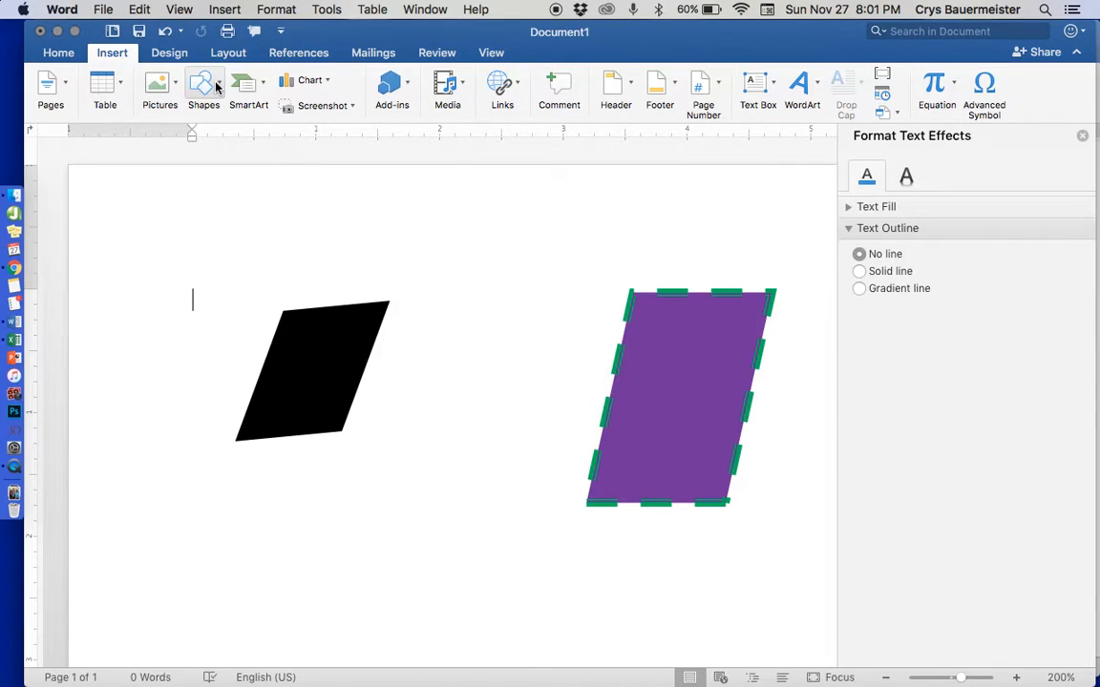
pyautogui.click(216, 86)
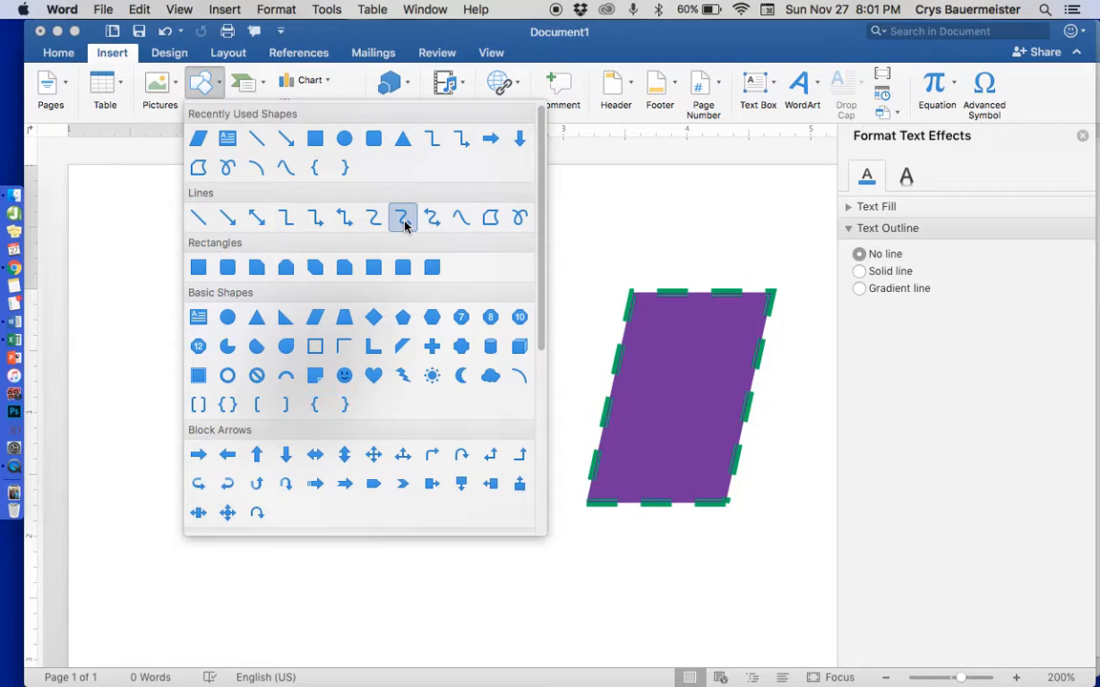
pyautogui.click(226, 217)
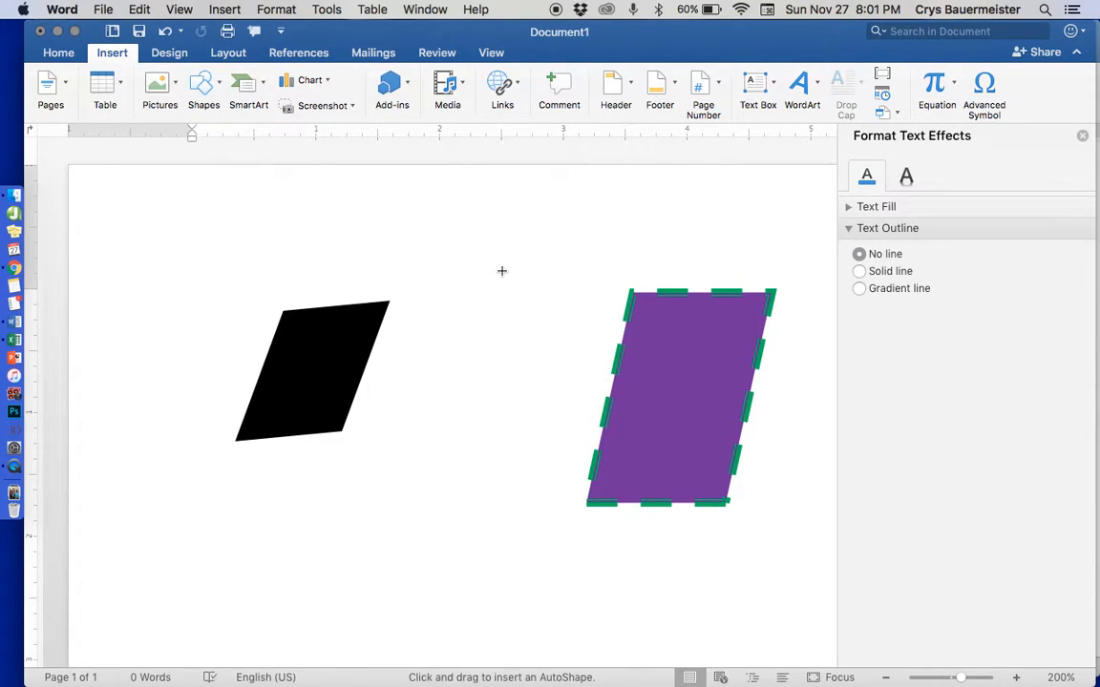
pyautogui.moveTo(477, 256); pyautogui.dragTo(607, 221)
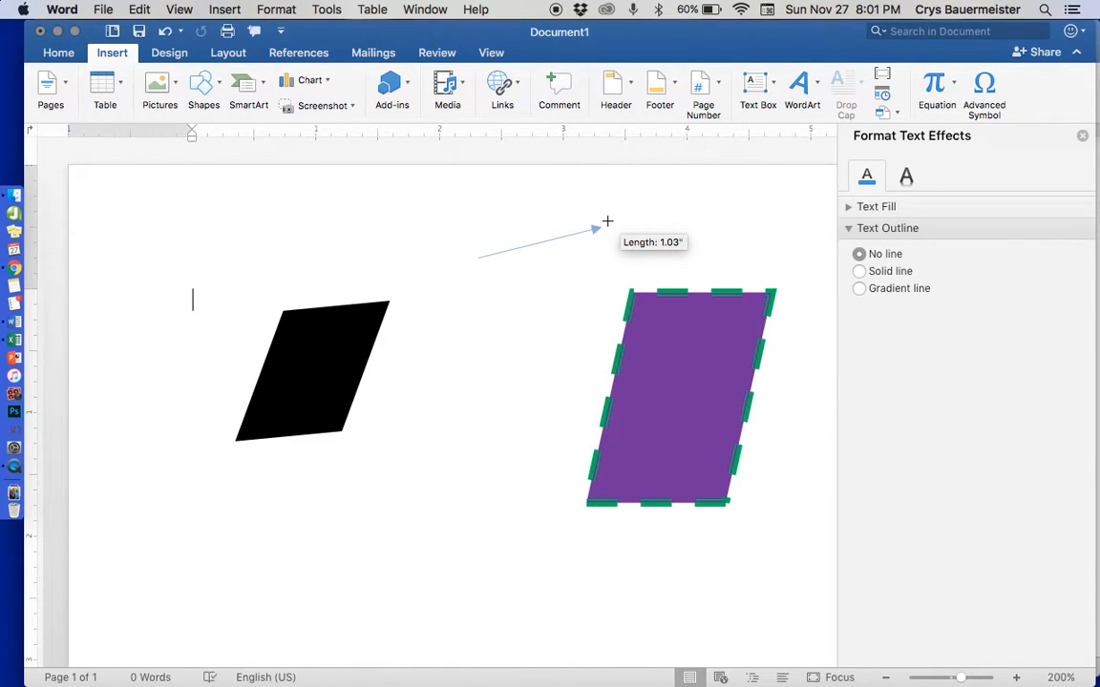
pyautogui.moveTo(607, 221); pyautogui.dragTo(602, 228)
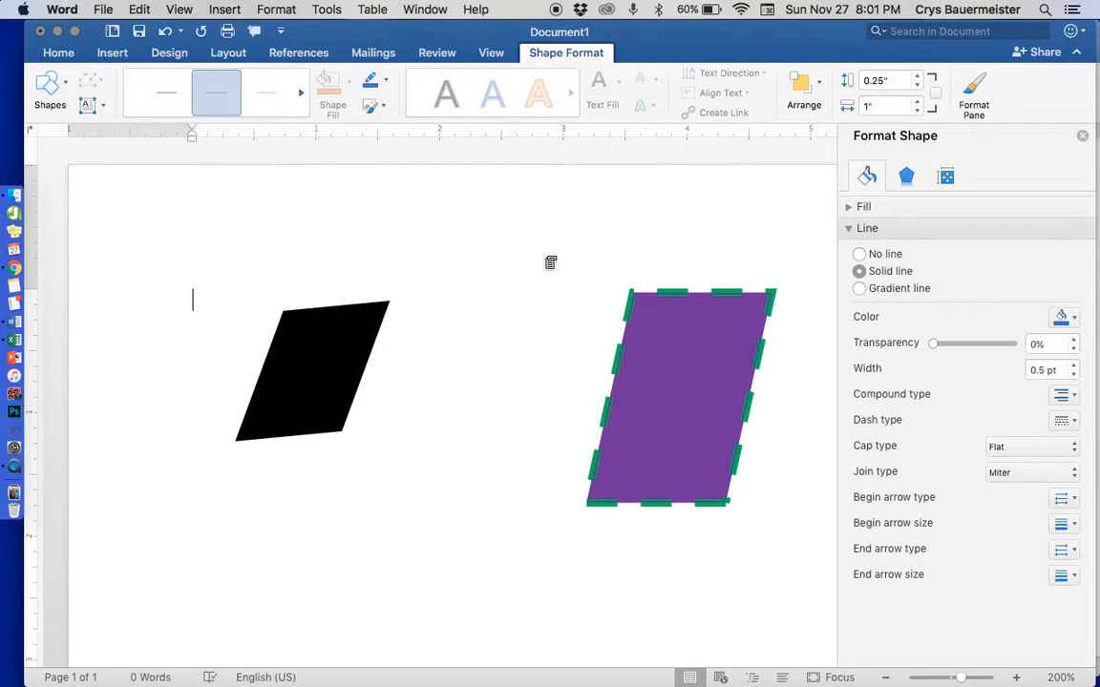
pyautogui.click(549, 261)
# Step: Draw a horizontal line arrow about 1.63" long below the black parallelogram
pyautogui.click(112, 53)
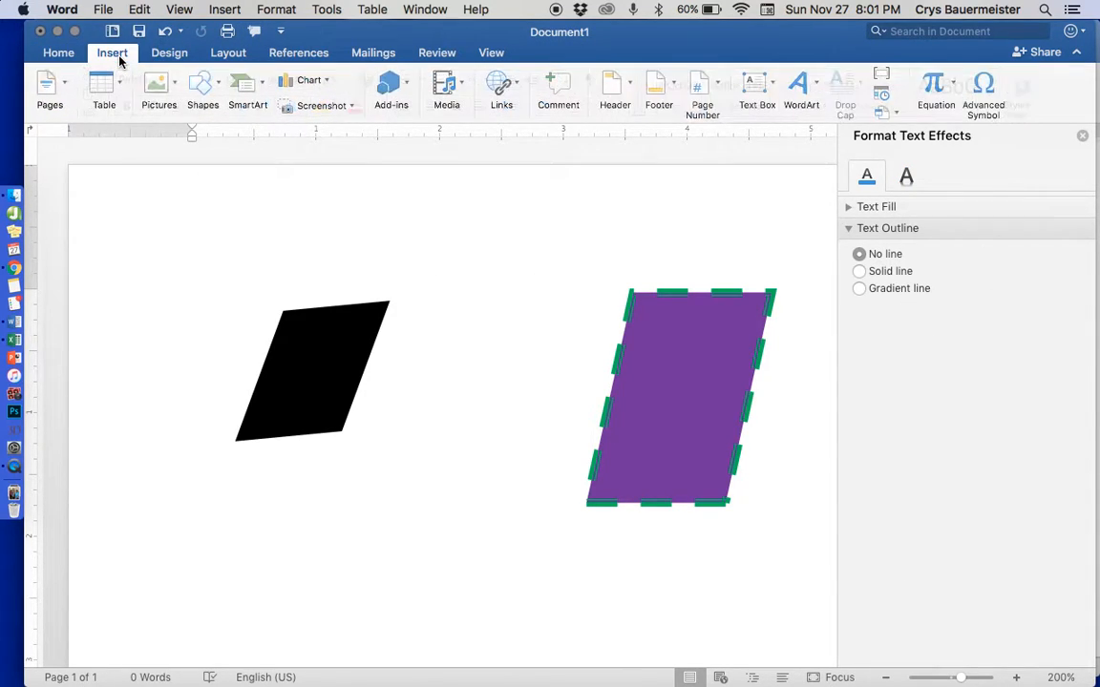
pyautogui.click(216, 88)
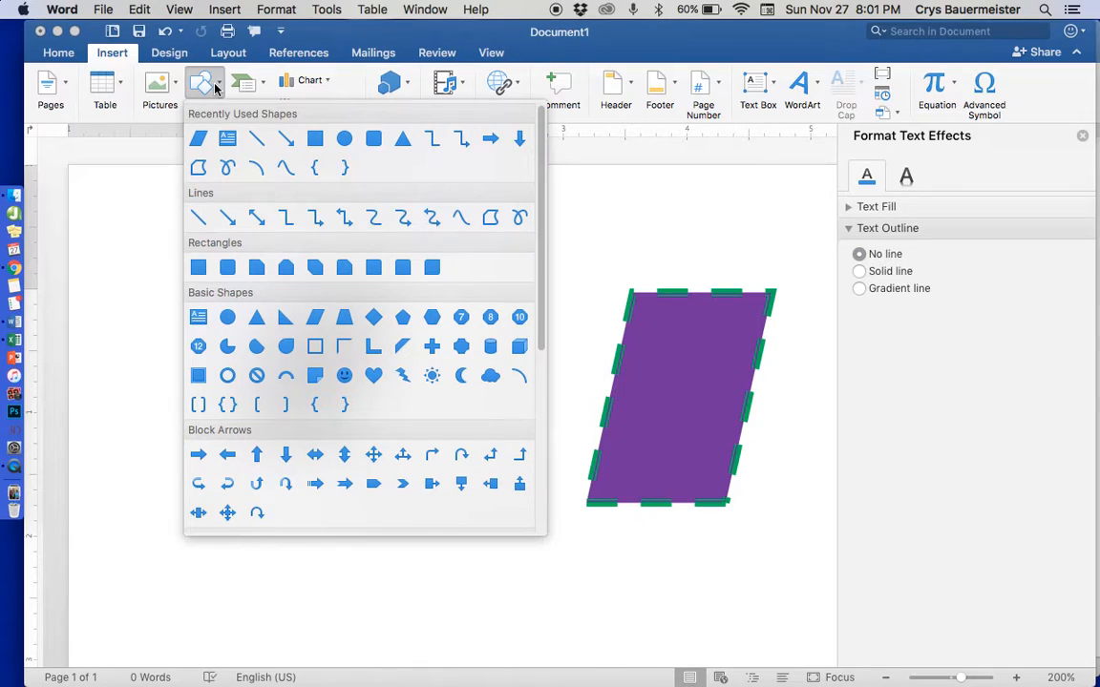
pyautogui.click(258, 132)
pyautogui.moveTo(293, 515); pyautogui.dragTo(490, 520)
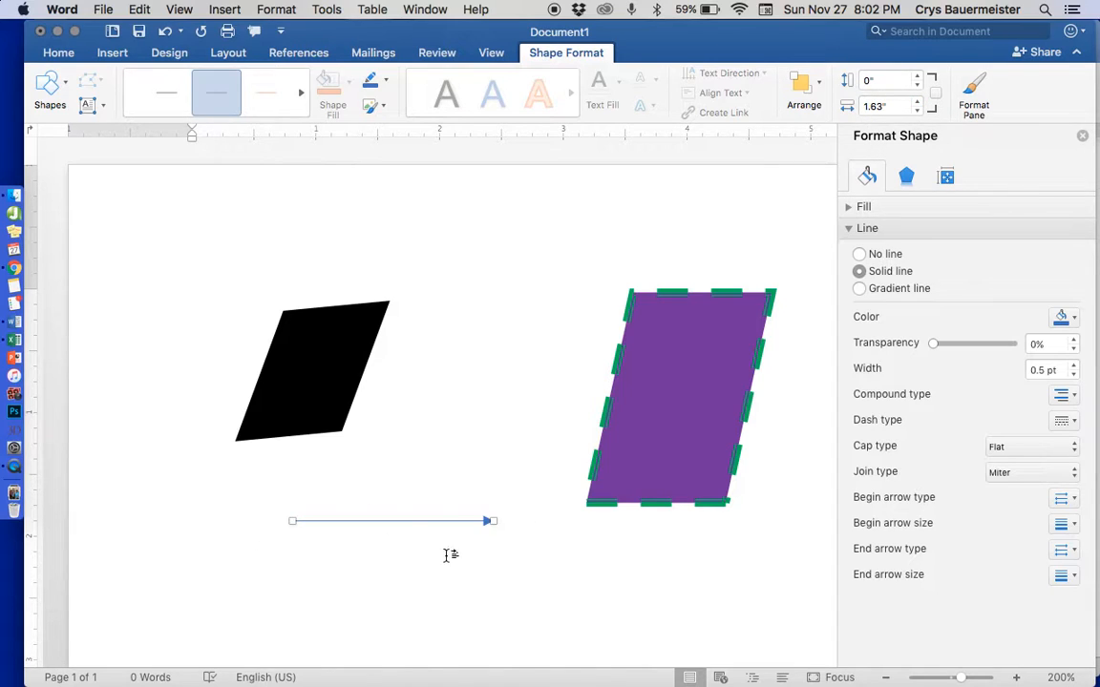
# Step: Swing the arrowhead to the opposite side to make the arrow about 1.25" wide, and level it with a height of 0"
pyautogui.moveTo(489, 521); pyautogui.dragTo(139, 514)
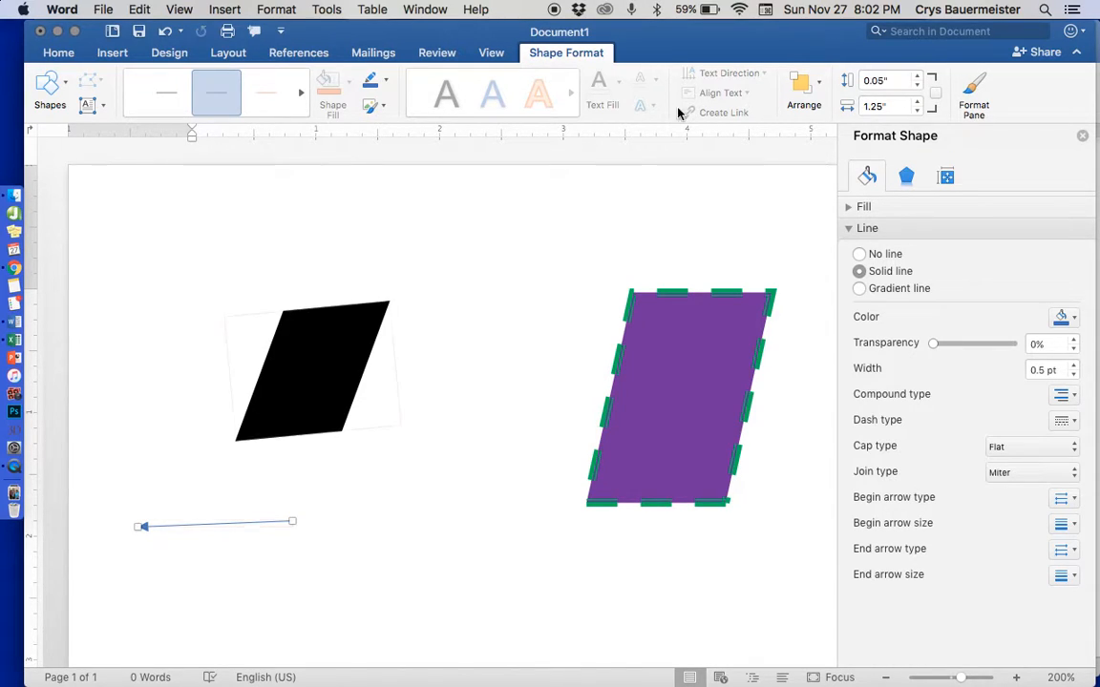
pyautogui.click(919, 87)
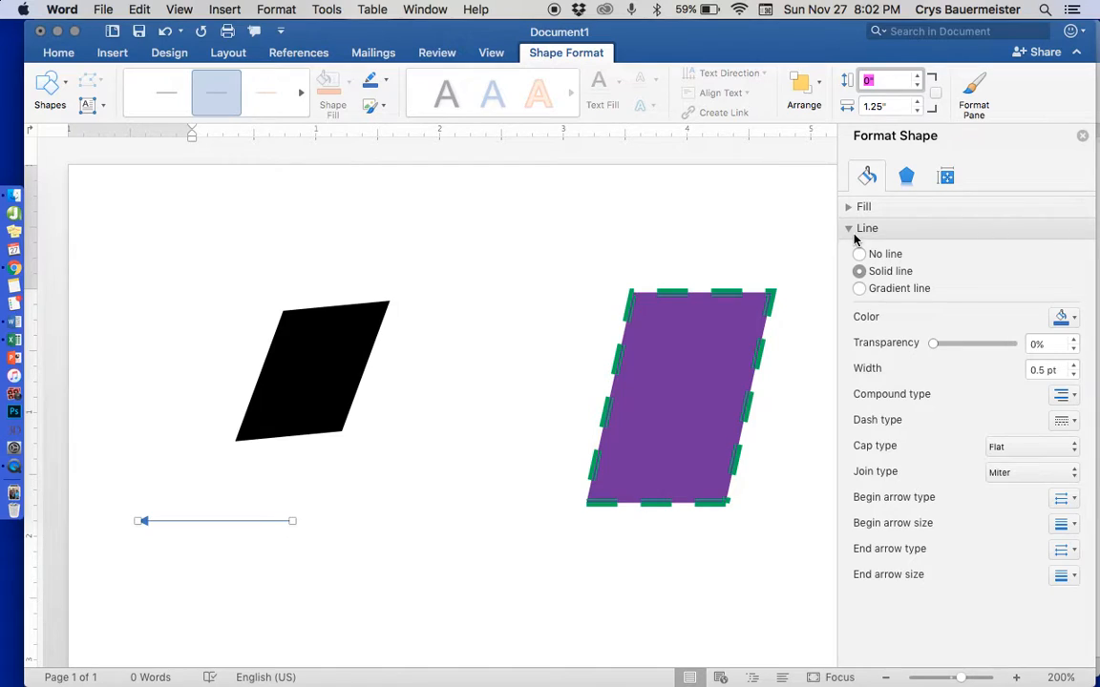
# Step: Increase the arrow's line width to 5.25 pt
pyautogui.click(1075, 367)
pyautogui.click(1075, 367)
pyautogui.click(1075, 367)
pyautogui.click(1075, 367)
pyautogui.click(1074, 367)
pyautogui.click(1075, 367)
pyautogui.click(1075, 366)
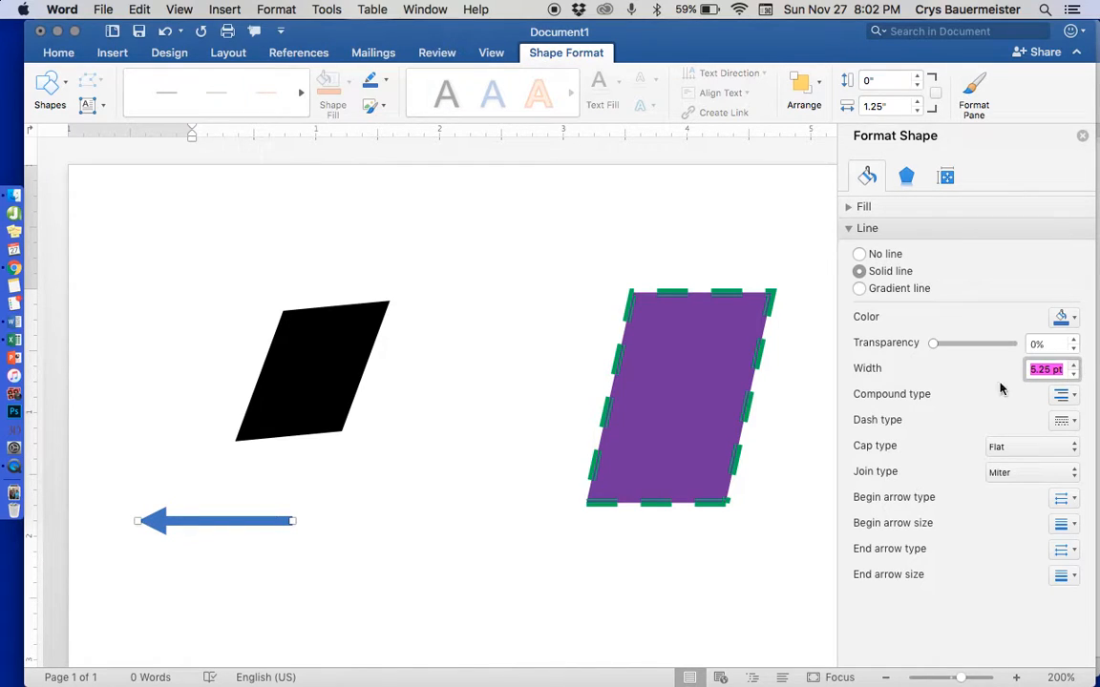
# Step: Check the arrow's fill options and set its line color to the standard bright red
pyautogui.click(865, 207)
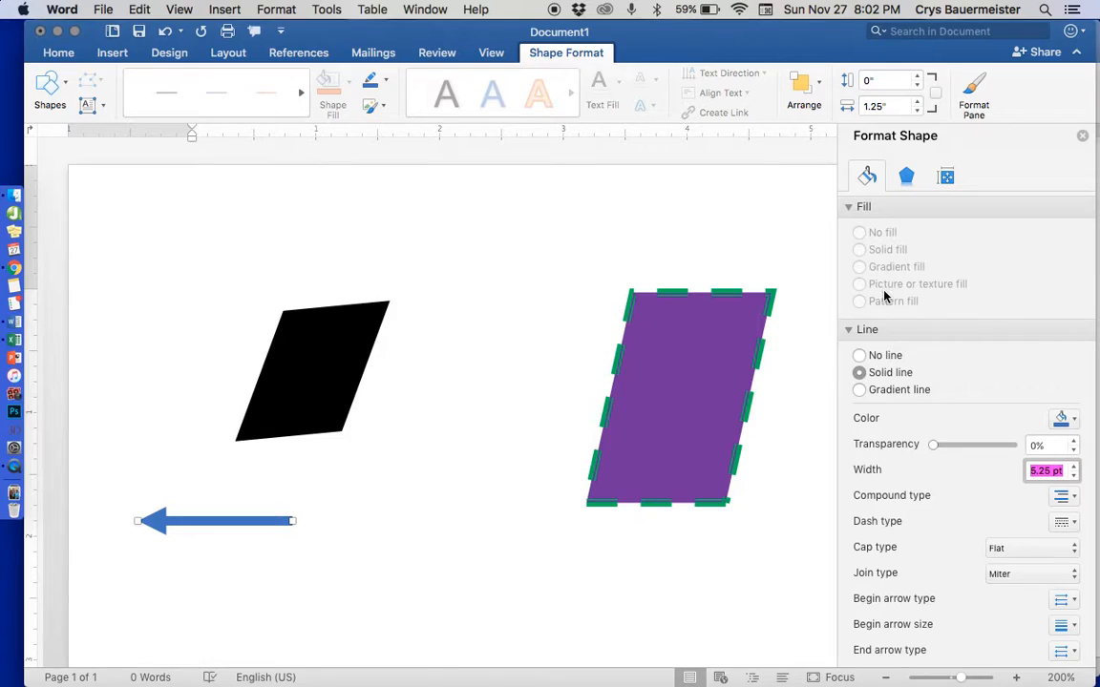
pyautogui.click(851, 208)
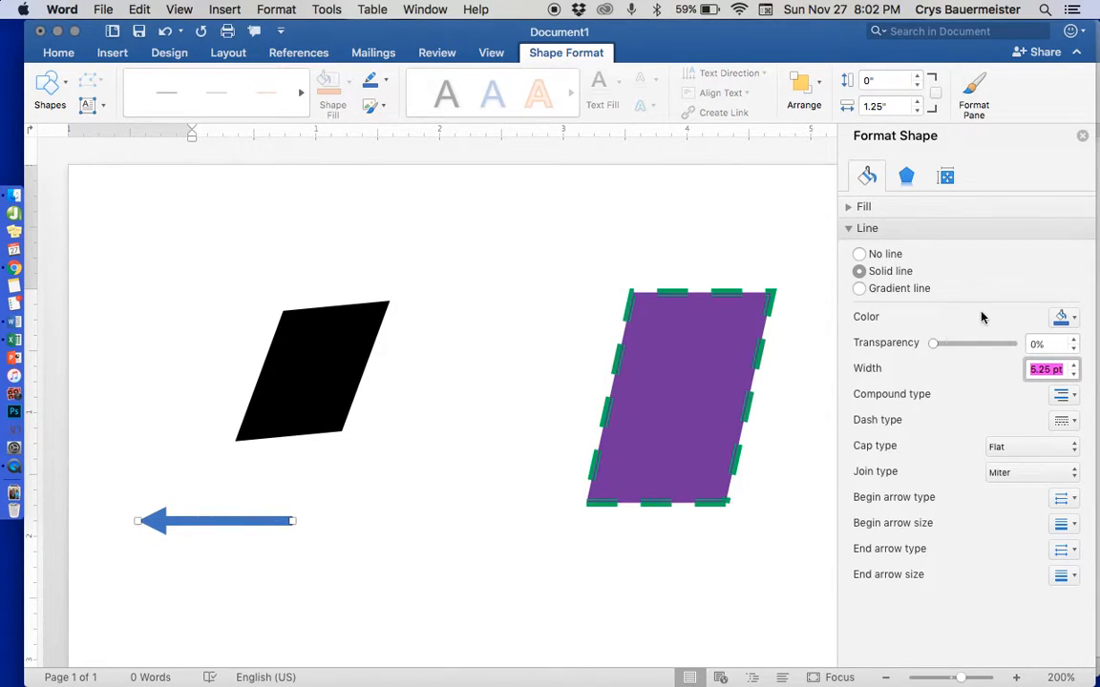
pyautogui.click(1068, 319)
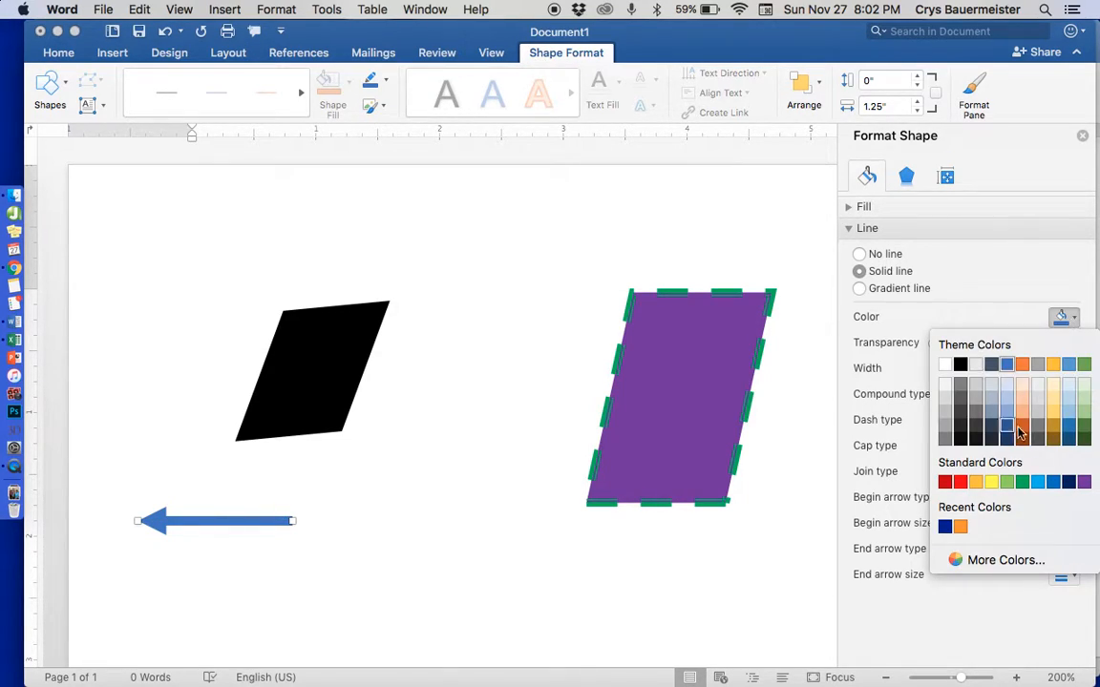
pyautogui.click(959, 481)
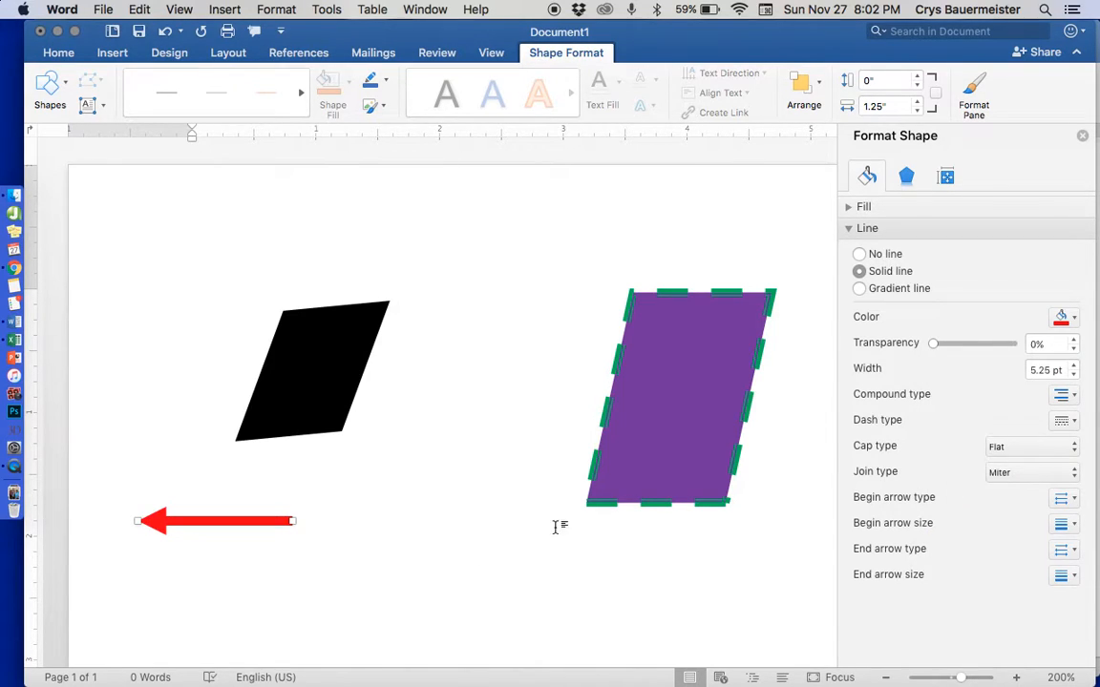
# Step: Apply the compound type with two equal parallel lines and a dashed dash type to the red arrow
pyautogui.click(1076, 397)
pyautogui.click(1076, 443)
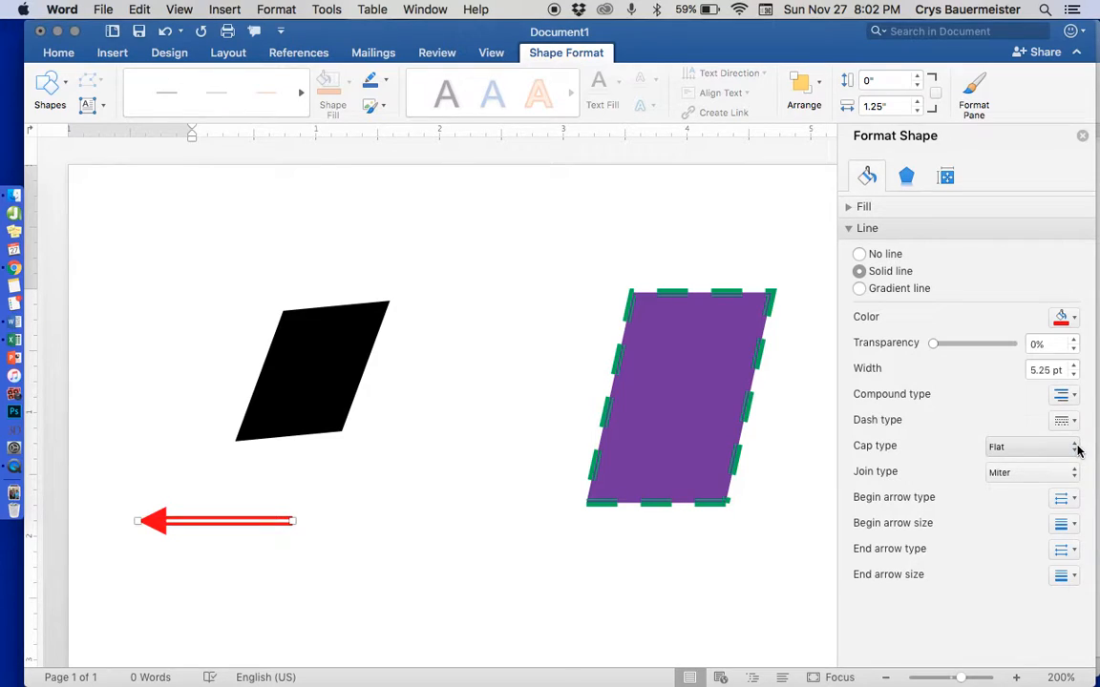
pyautogui.click(1076, 399)
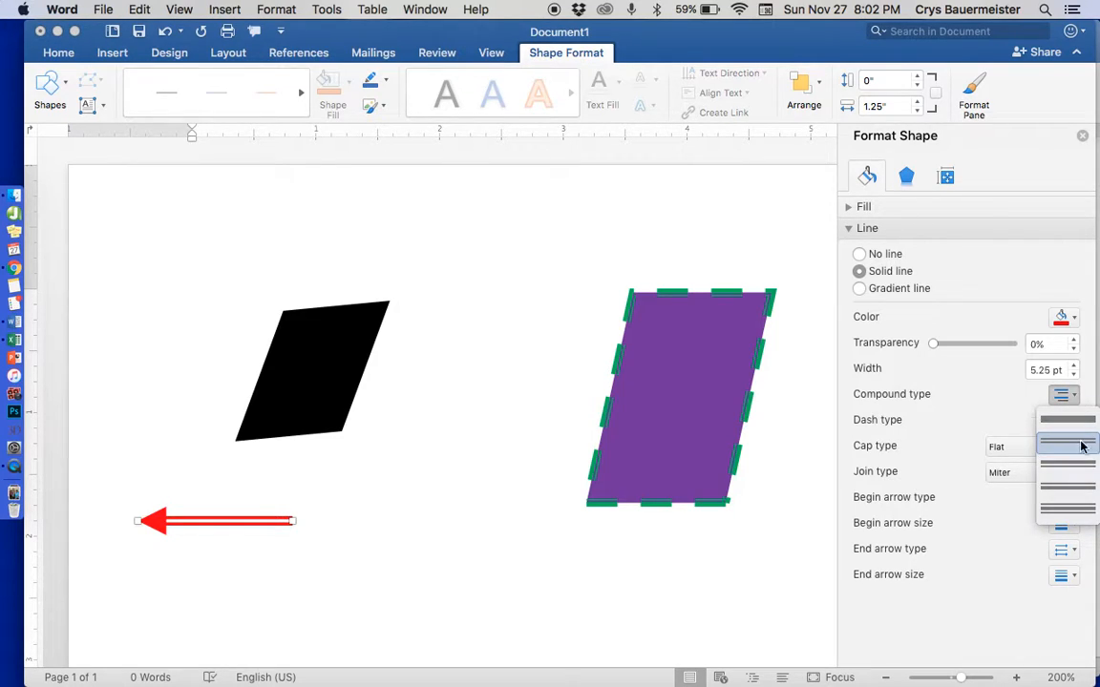
pyautogui.click(959, 458)
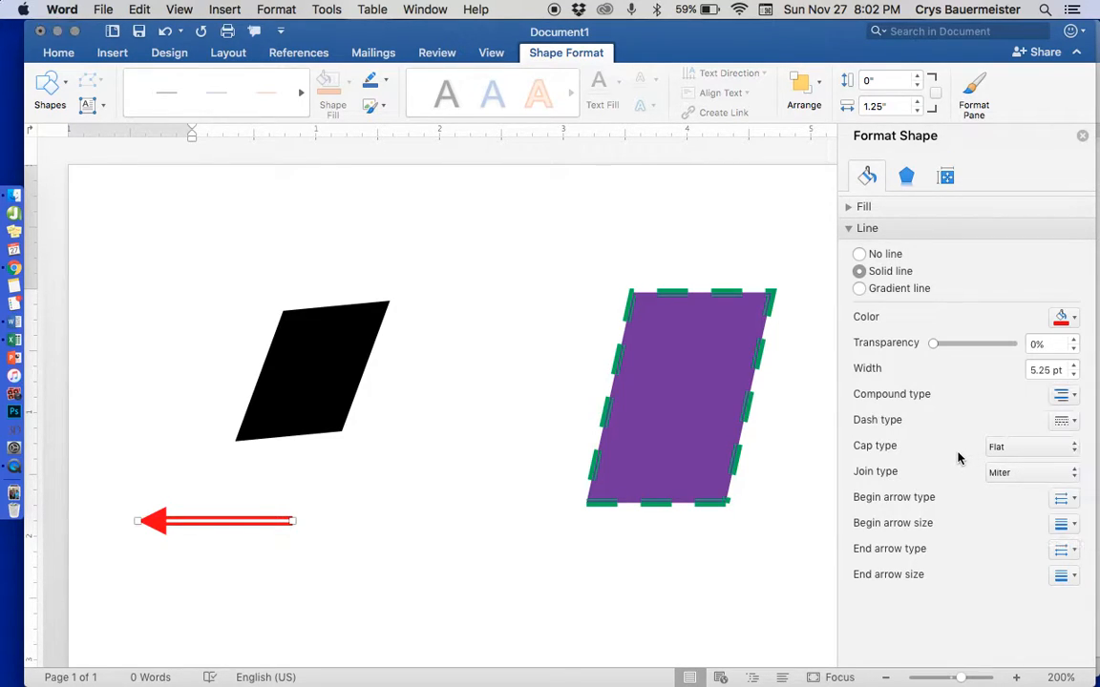
pyautogui.click(1066, 422)
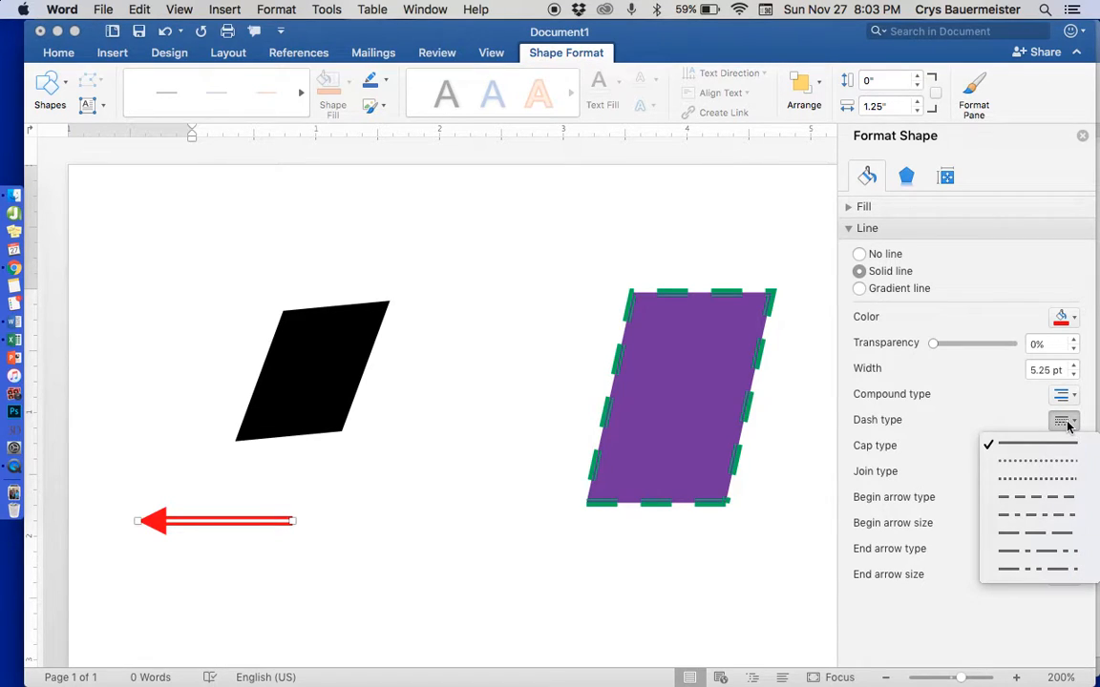
pyautogui.click(1057, 484)
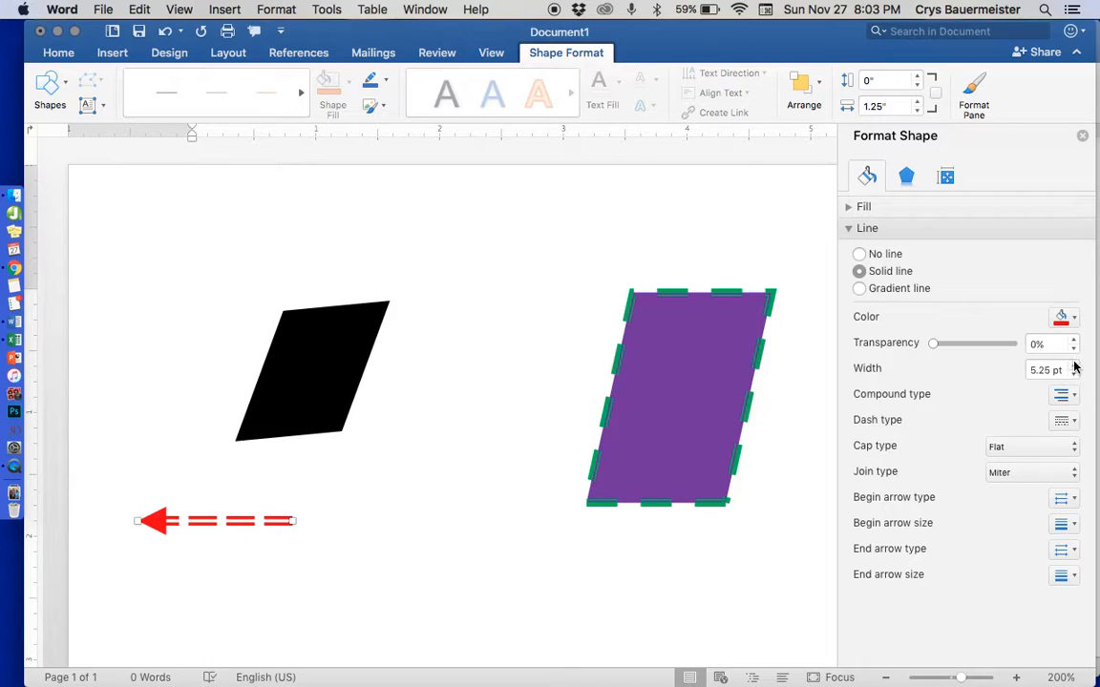
# Step: Restore the red arrow to a solid dash type and the single-line compound type
pyautogui.click(1067, 421)
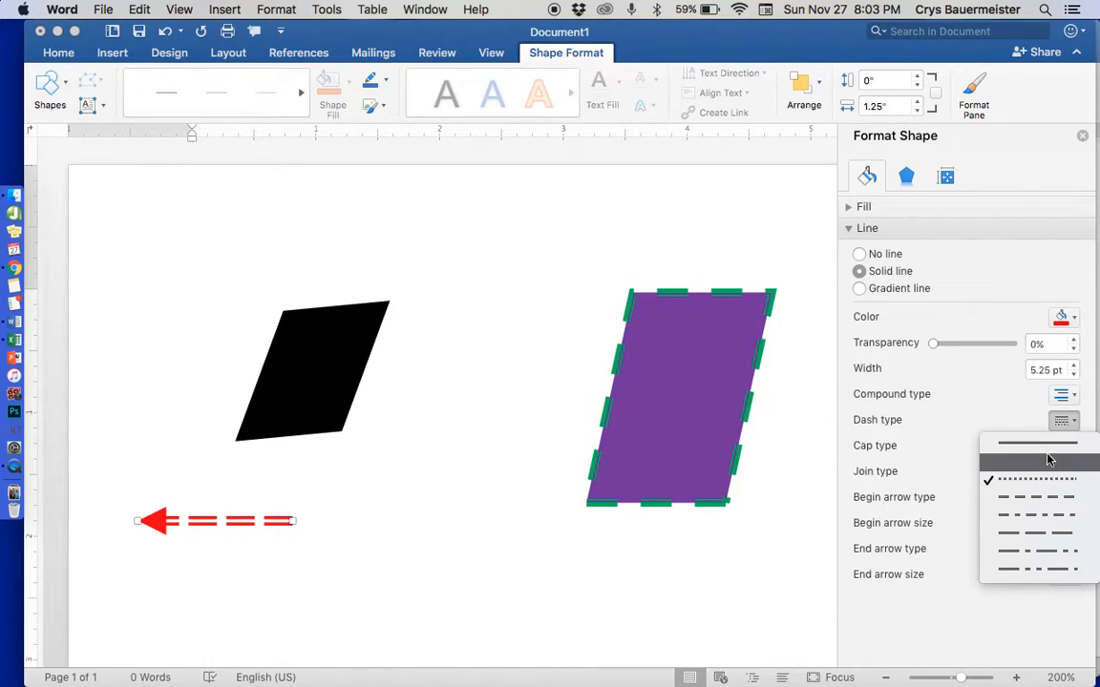
pyautogui.click(1047, 445)
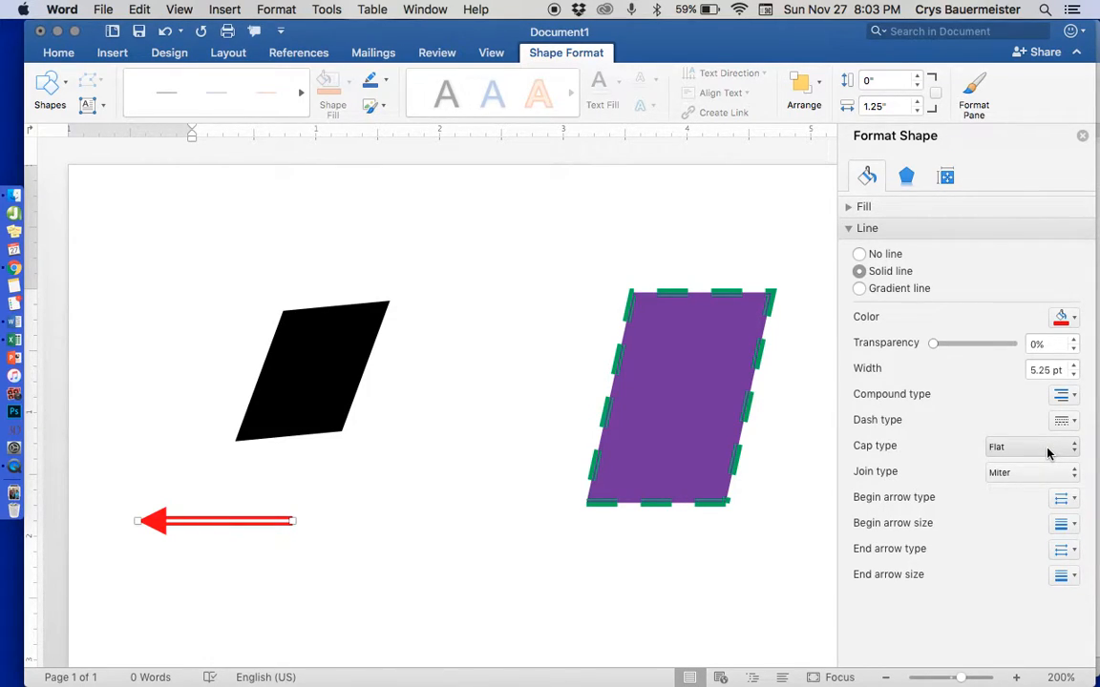
pyautogui.click(1062, 395)
pyautogui.click(1067, 423)
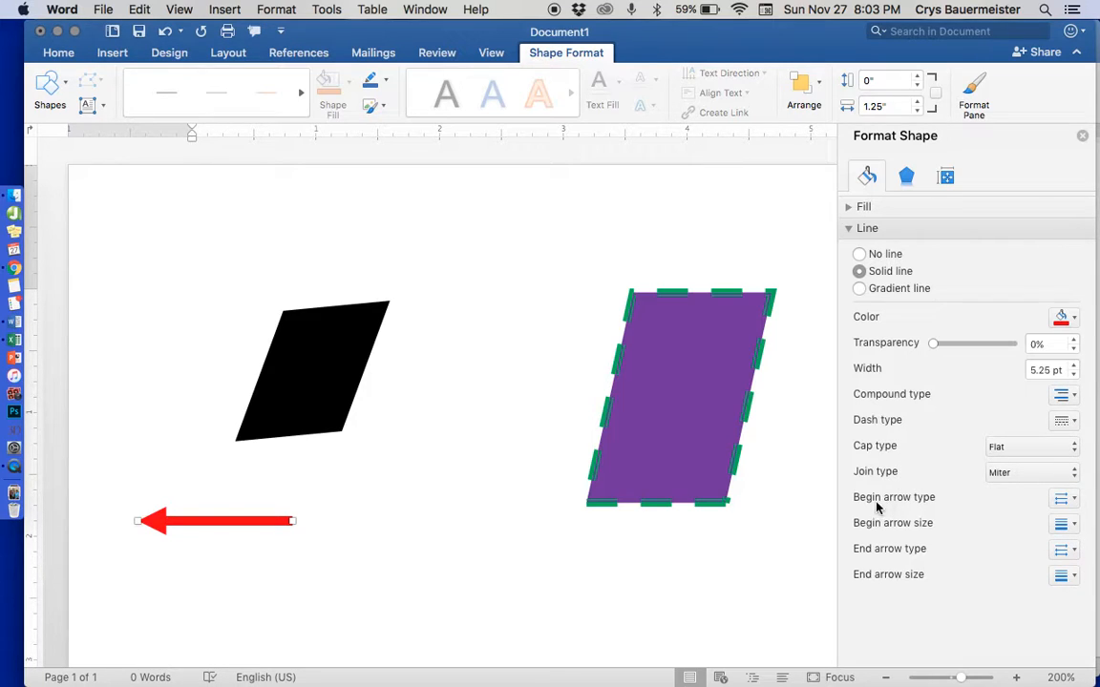
# Step: Try a notched, swept-back arrowhead as the red arrow's begin arrow type and return that end to no arrowhead
pyautogui.click(1068, 499)
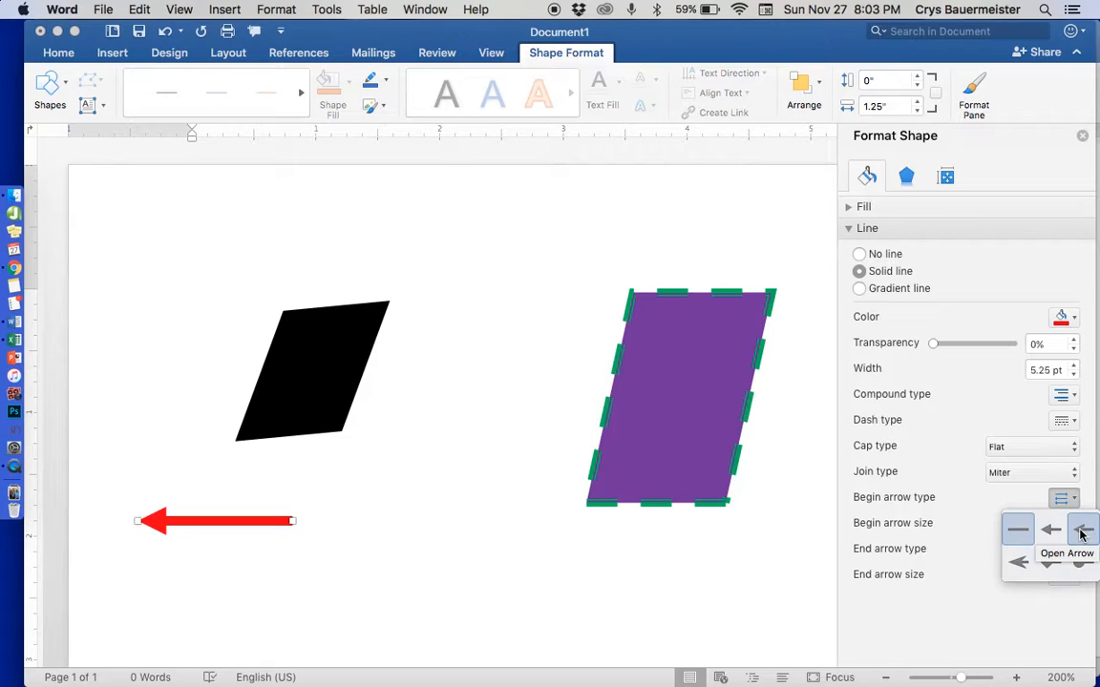
pyautogui.click(1020, 564)
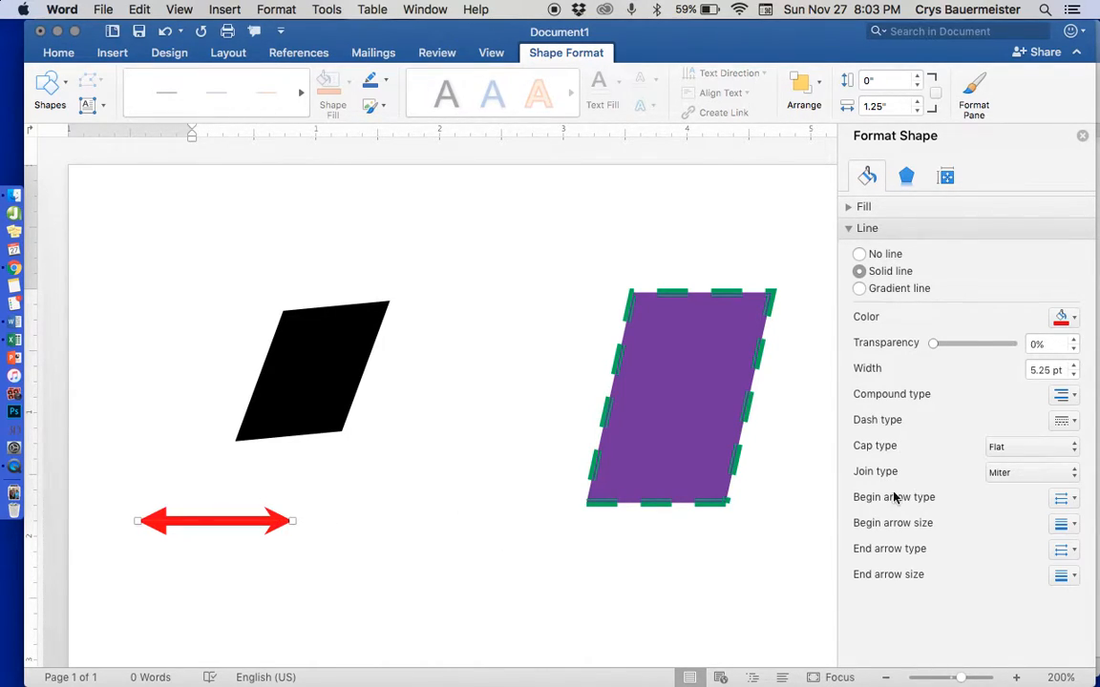
pyautogui.click(1070, 506)
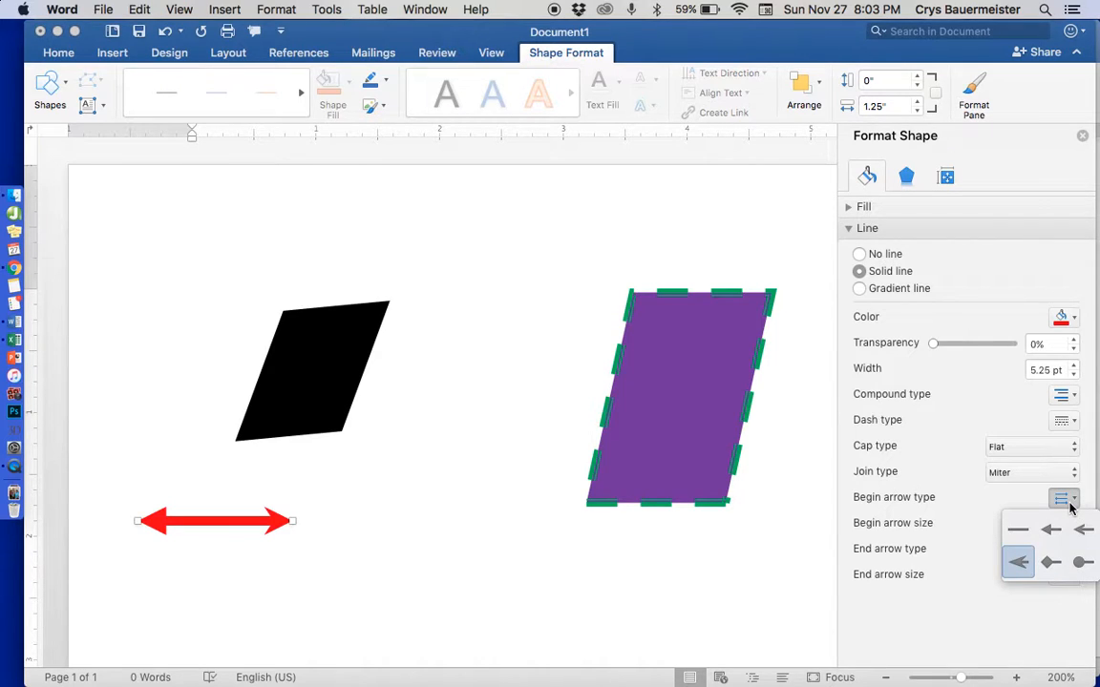
pyautogui.click(1017, 529)
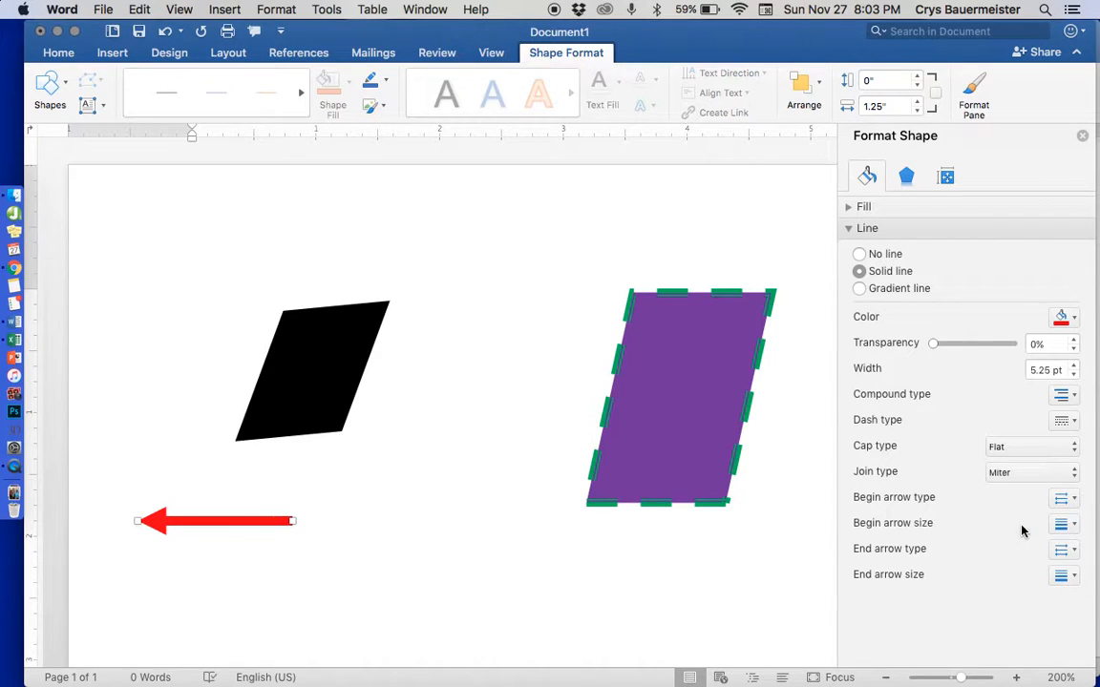
# Step: Change the red arrow's end arrow type to the notched, swept-back arrowhead, trying the largest end arrow size before choosing the smallest
pyautogui.click(1074, 551)
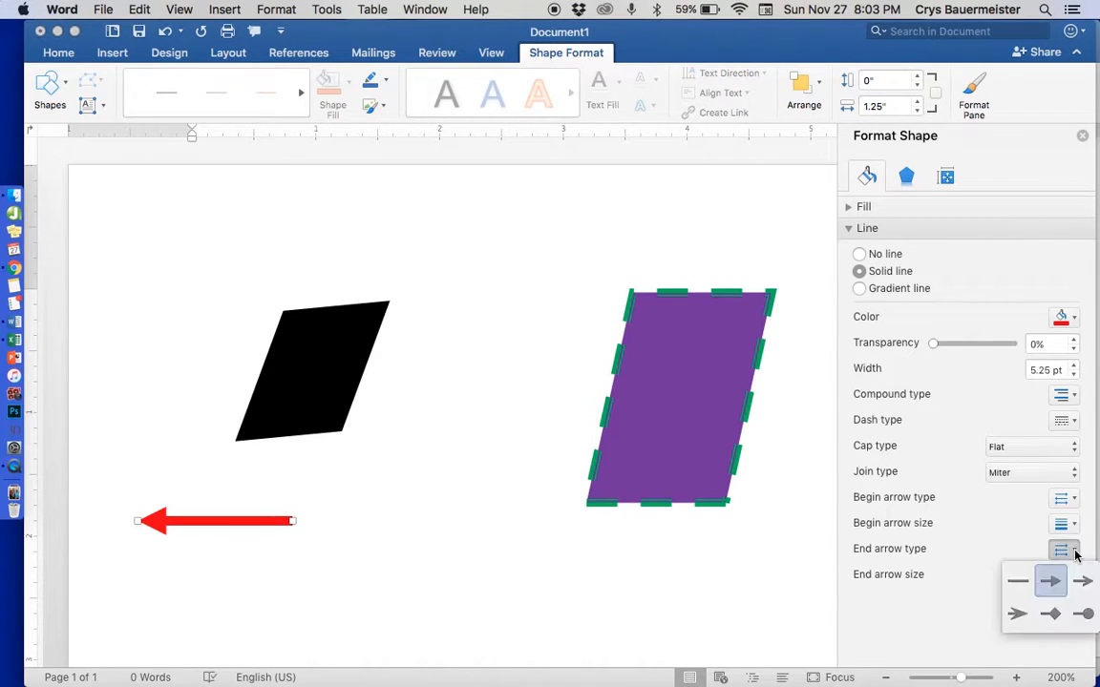
pyautogui.click(1017, 616)
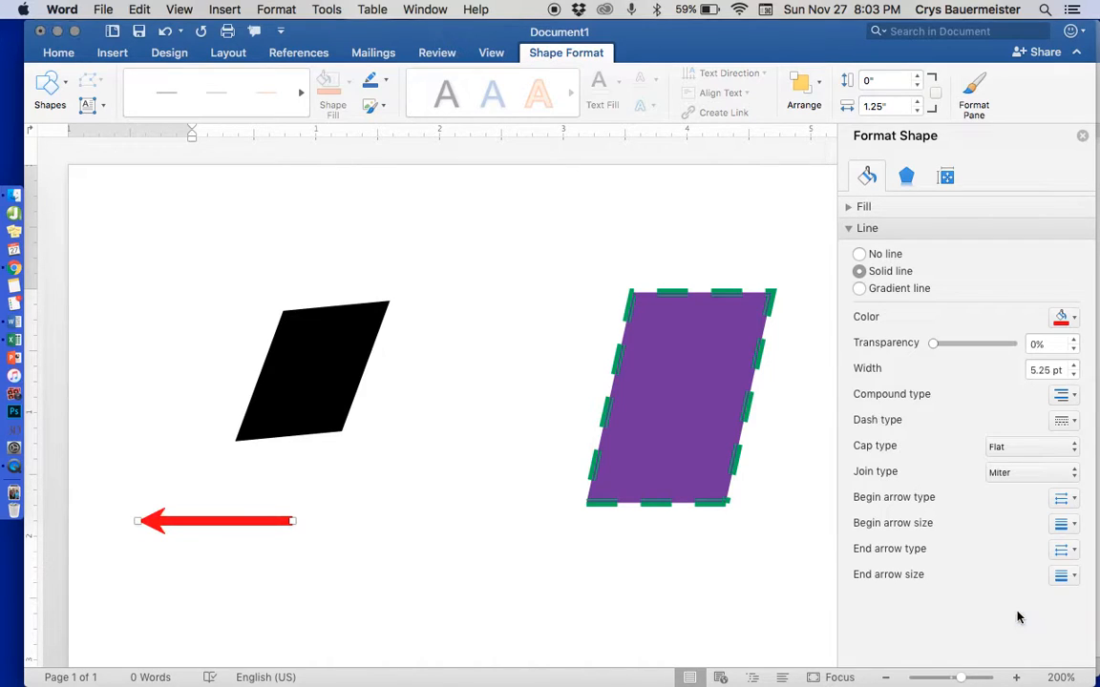
pyautogui.click(1074, 576)
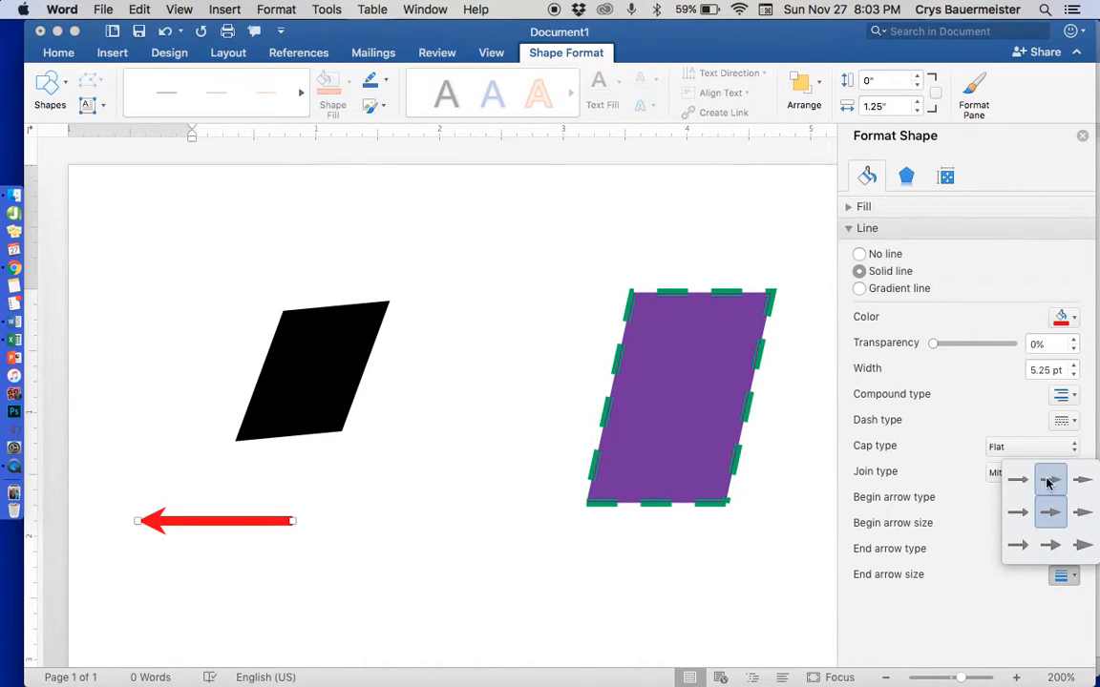
pyautogui.click(1083, 546)
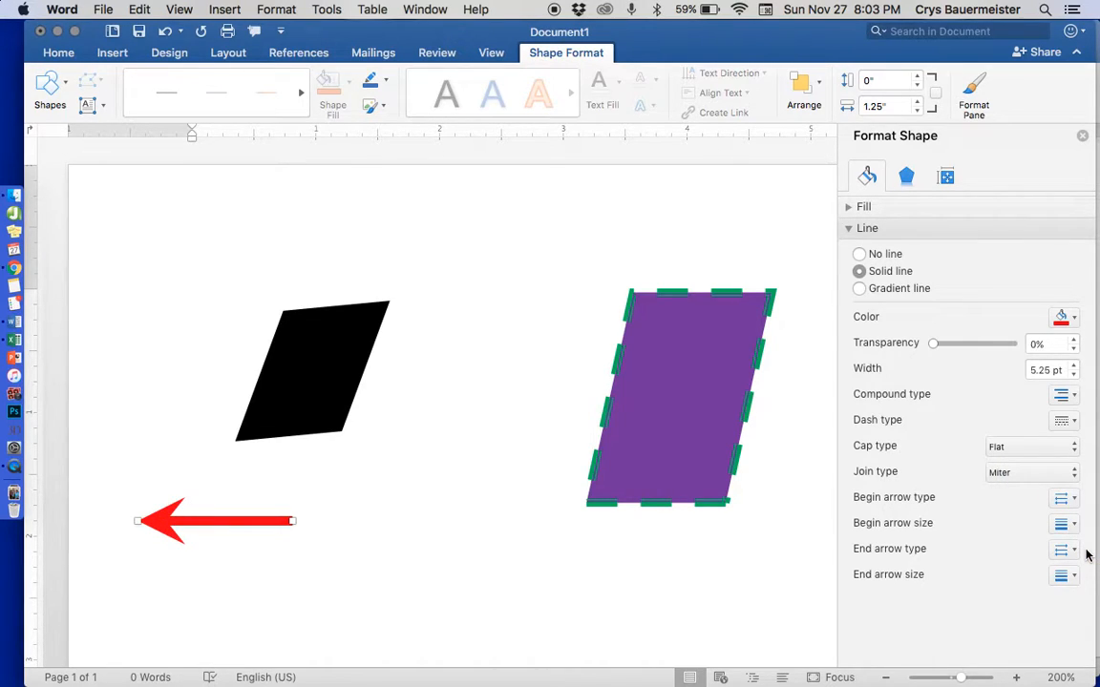
pyautogui.click(1072, 575)
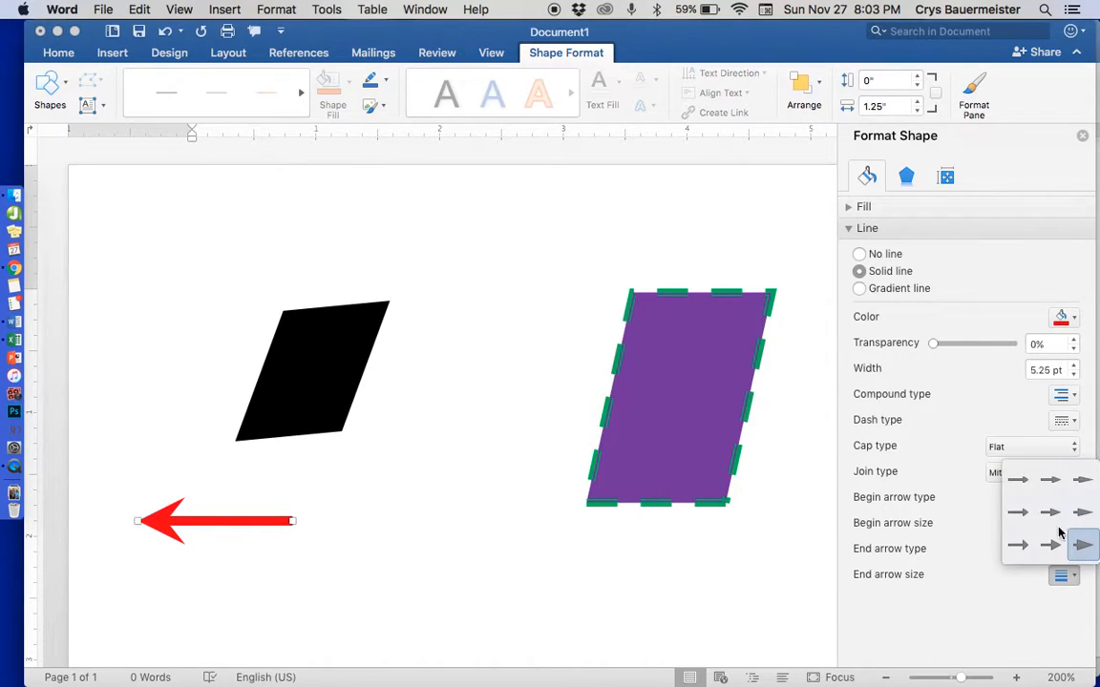
pyautogui.click(1018, 481)
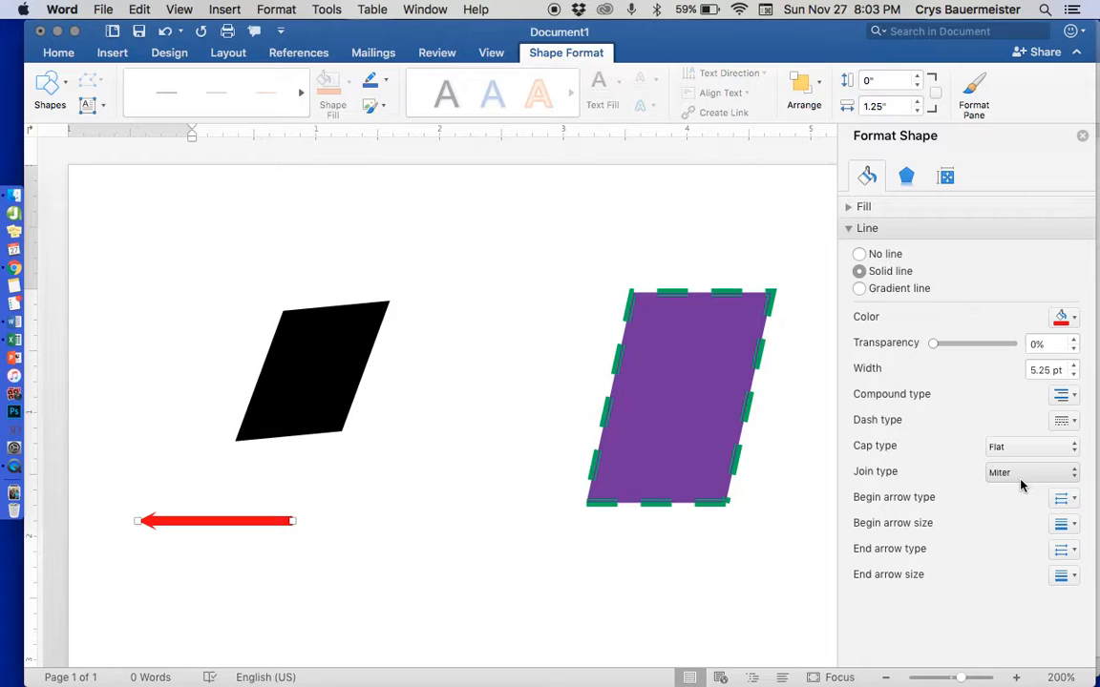